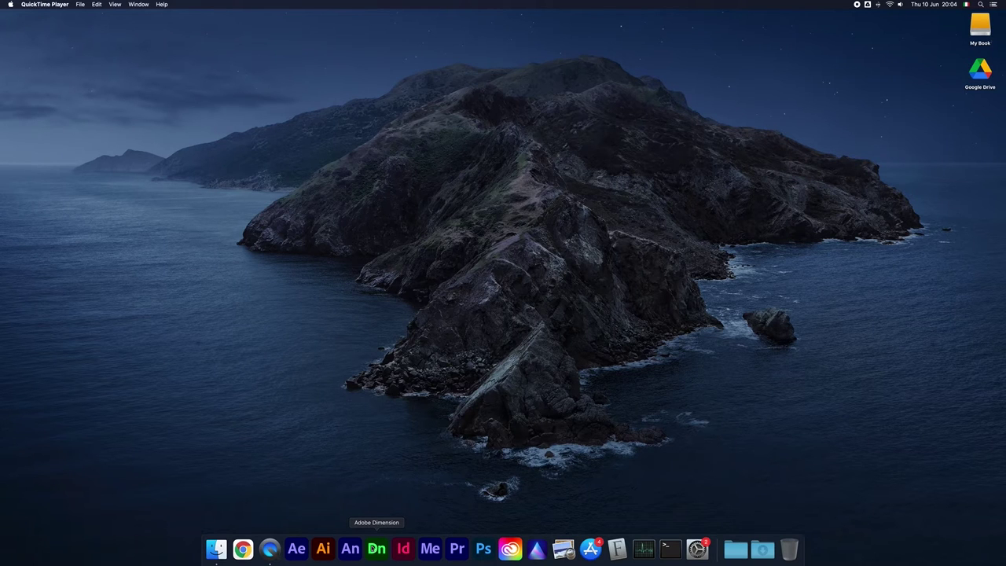
Switch to Adobe Dimension and create a new document viewed at 100% zoom.
{"action": "left_click", "coordinate": [378, 549]}
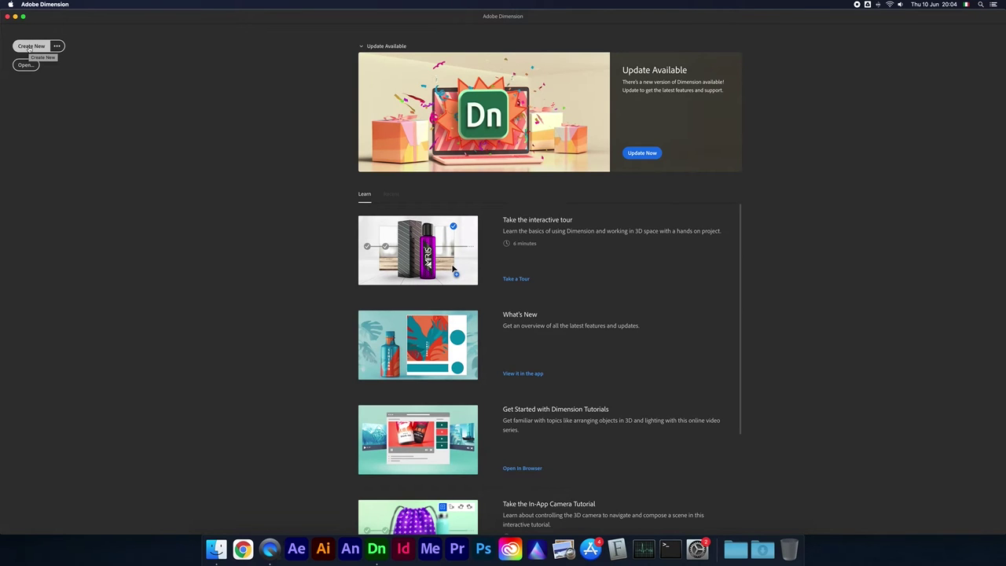
{"action": "left_click", "coordinate": [31, 47]}
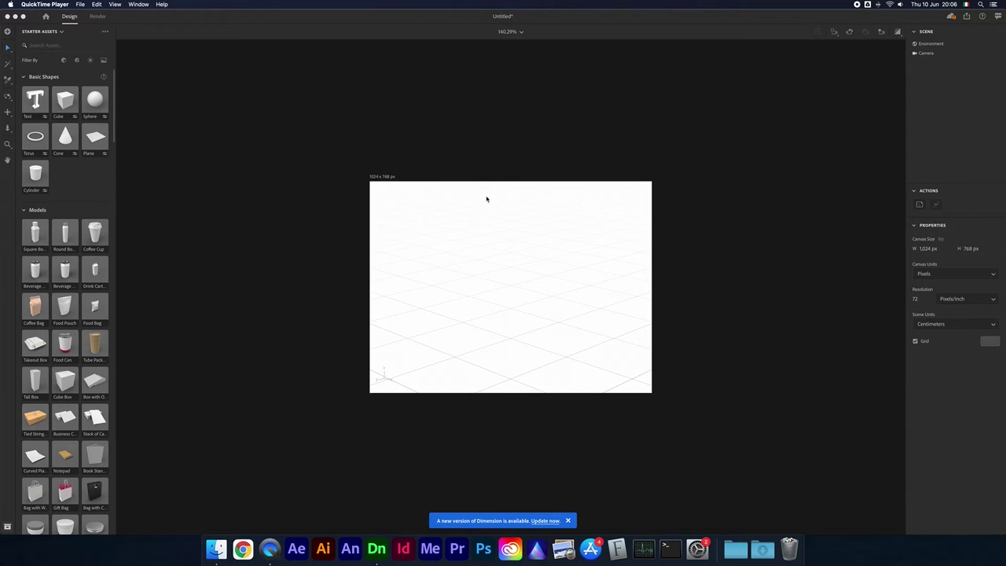
{"action": "left_click", "coordinate": [523, 33]}
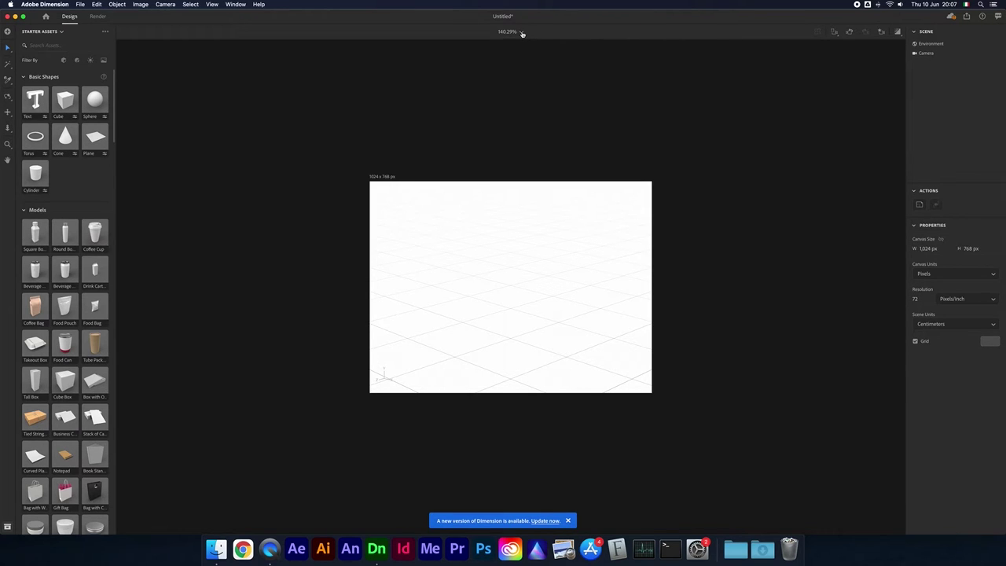
{"action": "left_click", "coordinate": [523, 33]}
{"action": "left_click", "coordinate": [496, 101]}
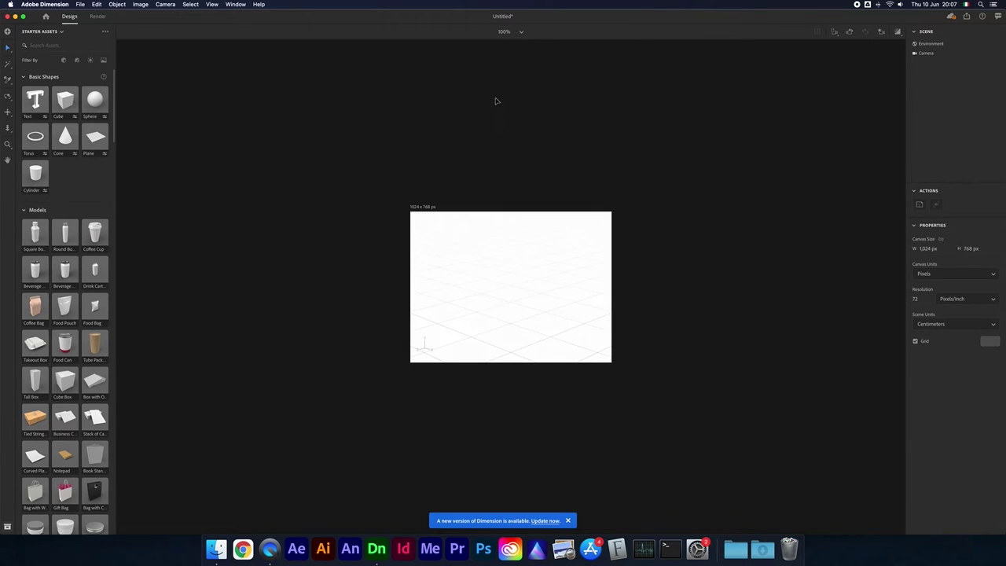
Enlarge the canvas with the Scale Tool to about 3,932 x 2,385 px.
{"action": "left_click", "coordinate": [10, 50]}
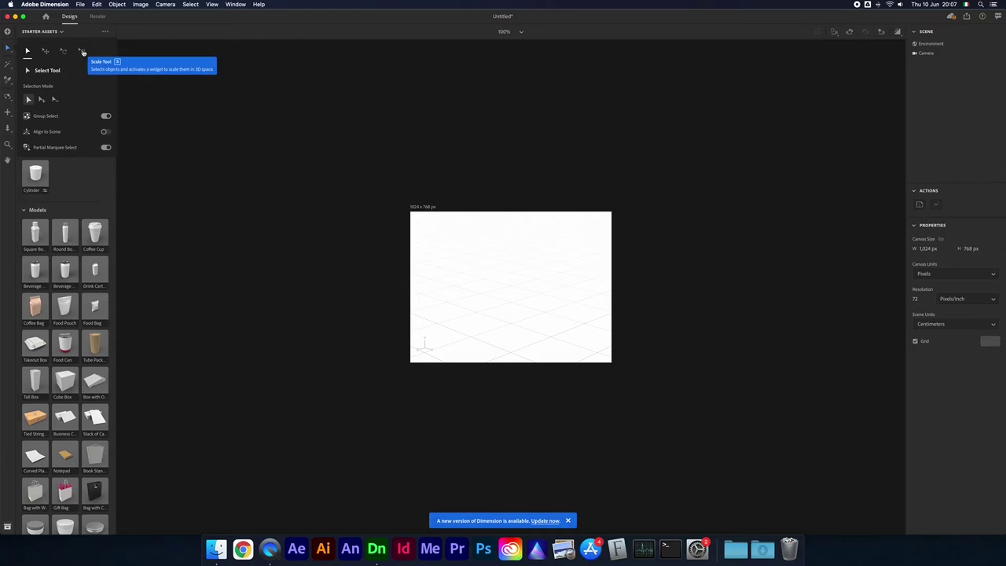
{"action": "left_click", "coordinate": [82, 51]}
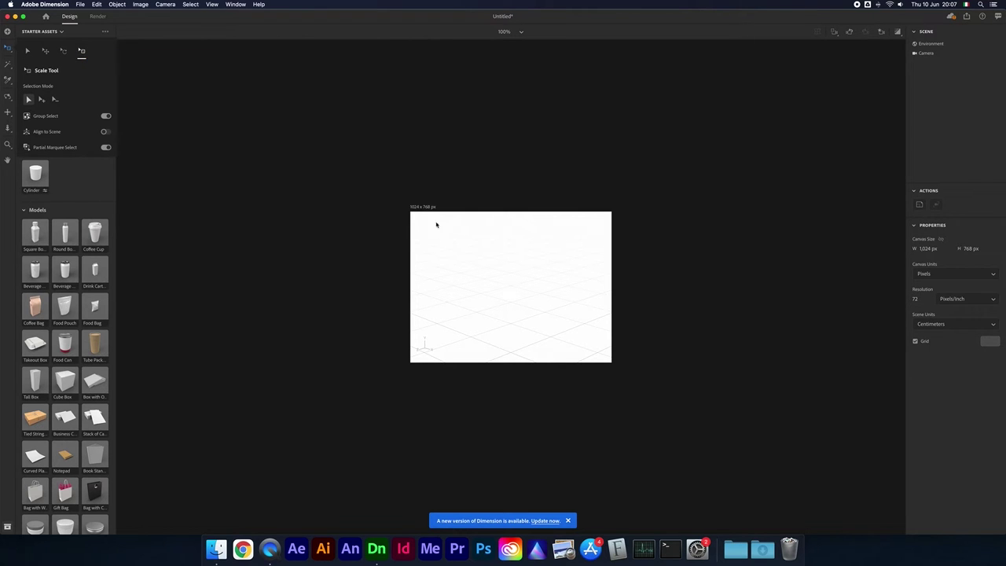
{"action": "mouse_move", "coordinate": [411, 209]}
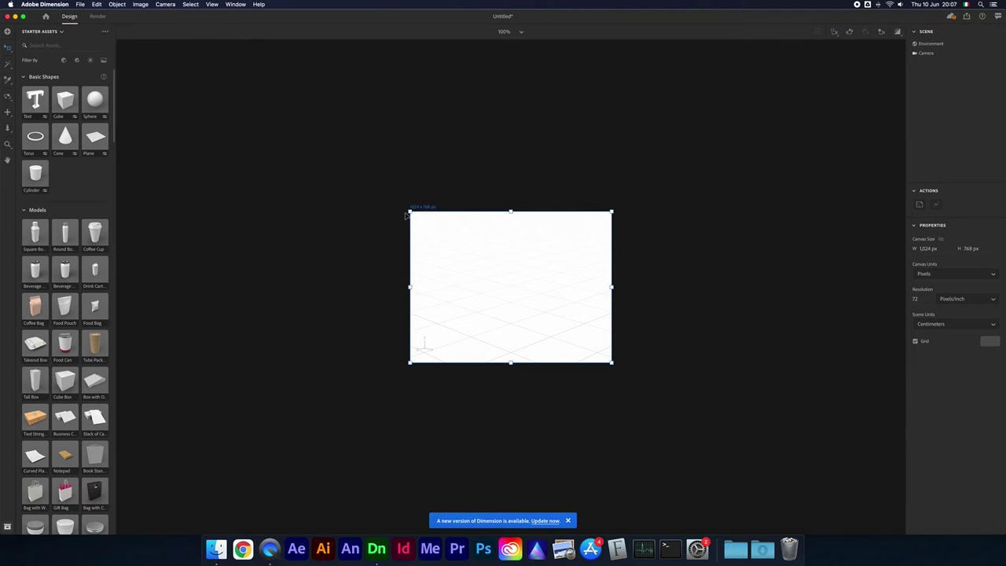
{"action": "left_click_drag", "start_coordinate": [409, 211], "coordinate": [185, 128]}
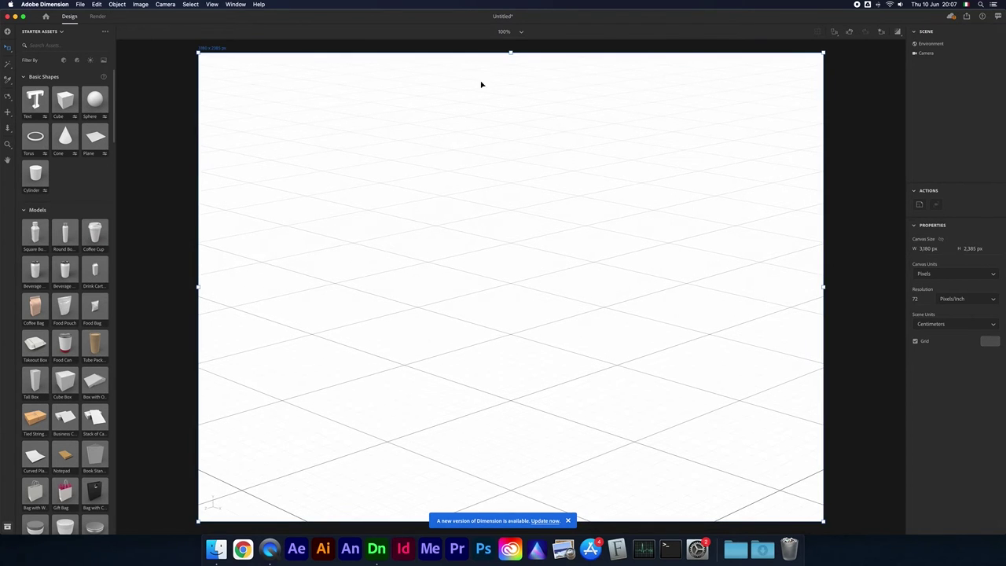
{"action": "left_click_drag", "start_coordinate": [197, 286], "coordinate": [132, 285]}
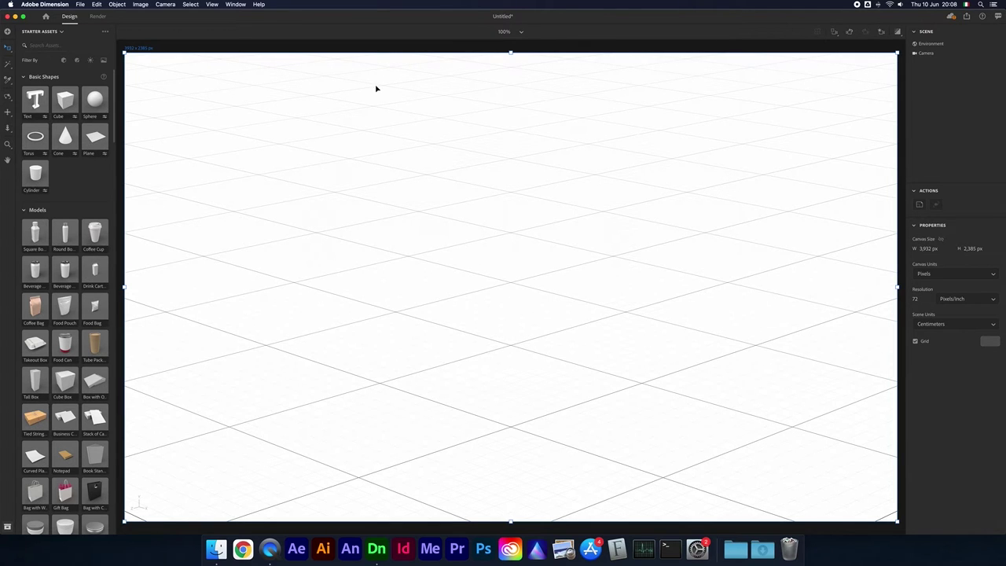
Examine the Move, Magic Wand and Sampler tools and their options, and return to the Select Tool.
{"action": "left_click", "coordinate": [8, 48]}
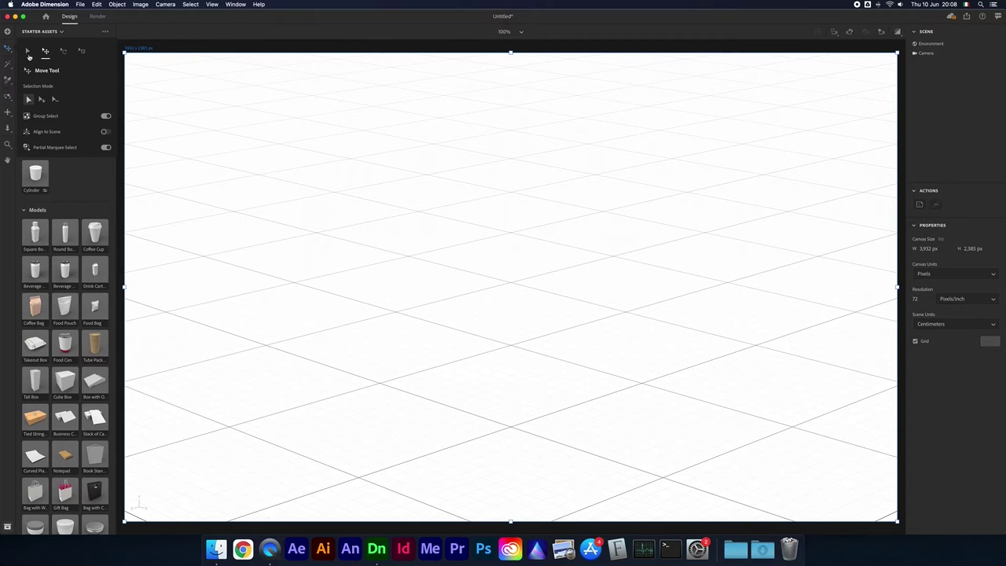
{"action": "left_click", "coordinate": [141, 32]}
{"action": "left_click", "coordinate": [151, 47]}
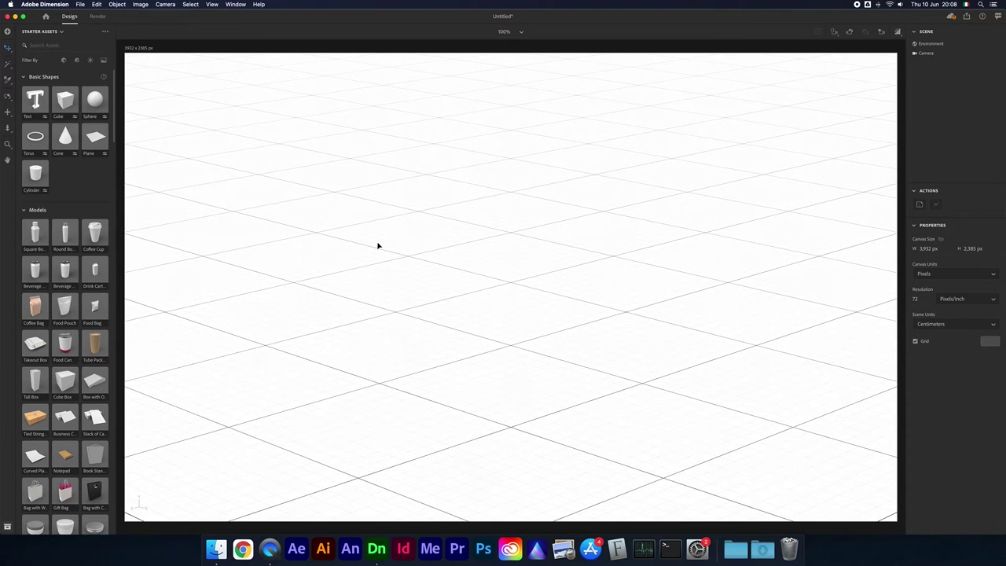
{"action": "left_click", "coordinate": [7, 48]}
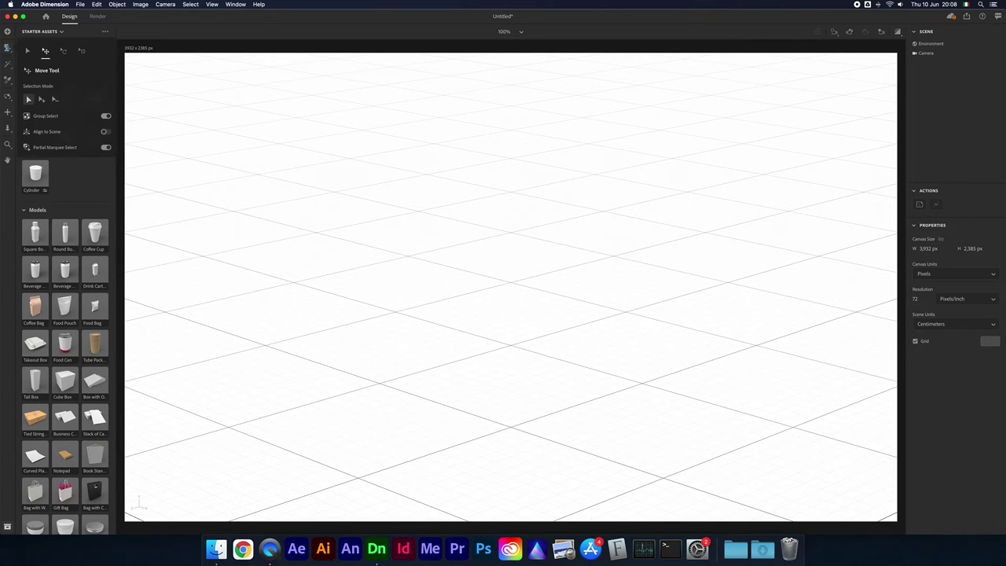
{"action": "left_click", "coordinate": [46, 52]}
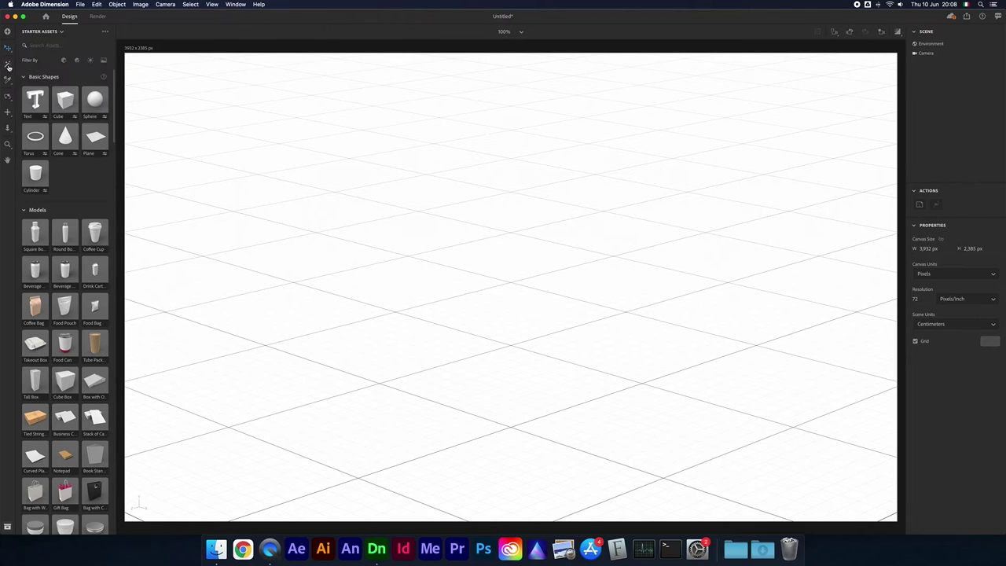
{"action": "left_click", "coordinate": [9, 66]}
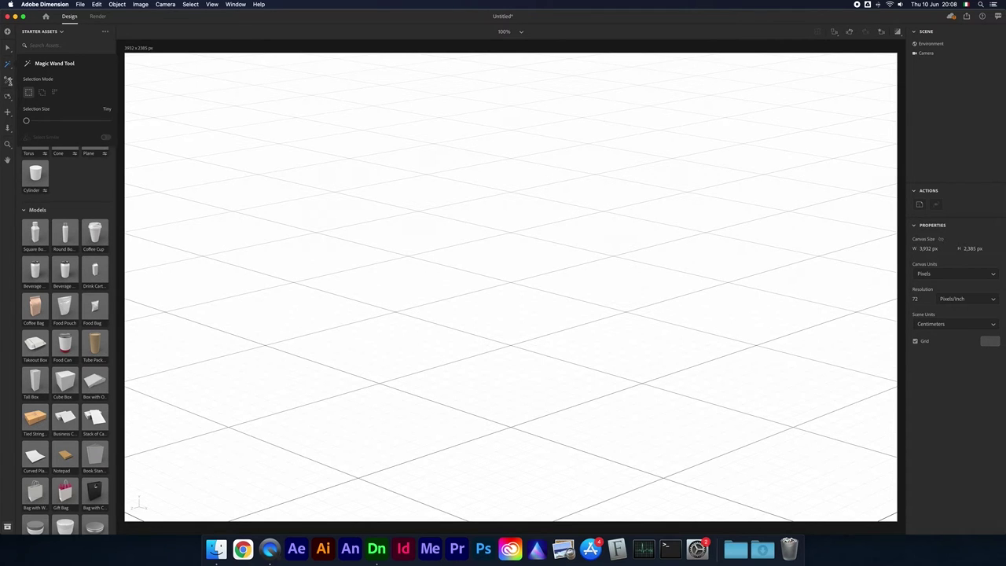
{"action": "left_click", "coordinate": [9, 81]}
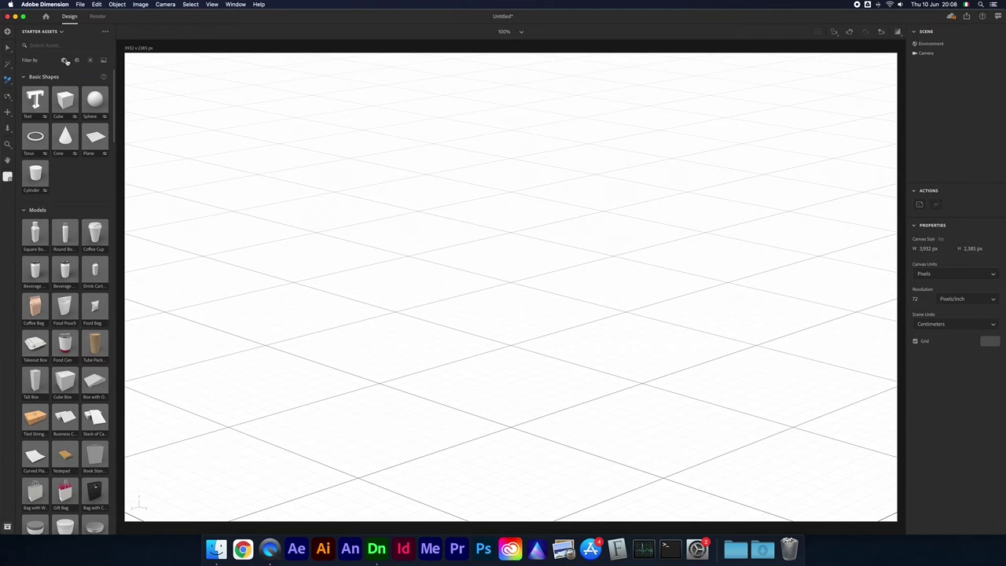
{"action": "left_click", "coordinate": [8, 49]}
Browse the starter assets, from basic shapes and models through the Adobe Standard and Substance materials.
{"action": "scroll", "coordinate": [71, 244], "scroll_direction": "down", "scroll_amount": 15}
{"action": "scroll", "coordinate": [70, 243], "scroll_direction": "down", "scroll_amount": 15}
{"action": "scroll", "coordinate": [69, 243], "scroll_direction": "up", "scroll_amount": 20}
{"action": "scroll", "coordinate": [80, 332], "scroll_direction": "down", "scroll_amount": 15}
{"action": "scroll", "coordinate": [80, 332], "scroll_direction": "down", "scroll_amount": 2}
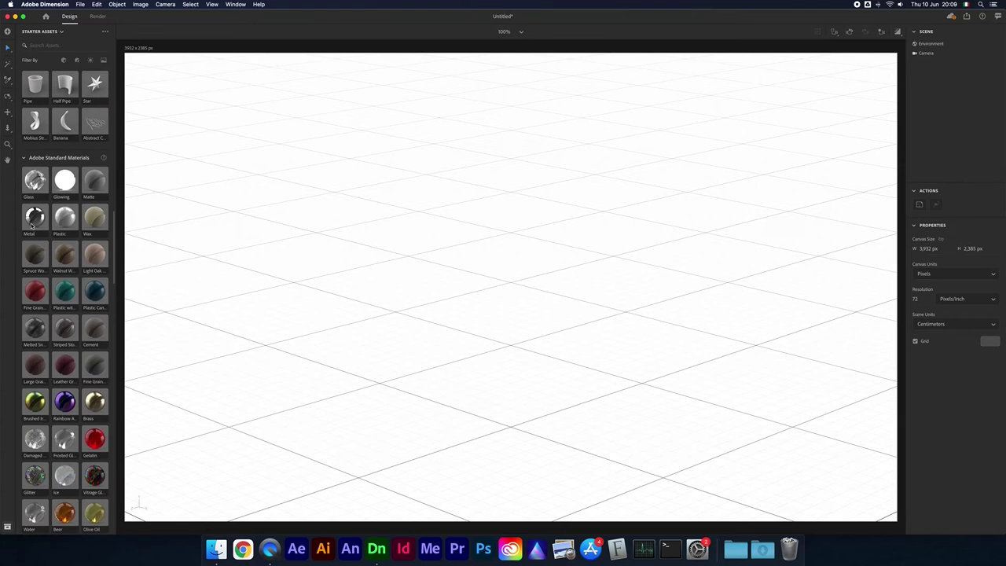
{"action": "scroll", "coordinate": [58, 341], "scroll_direction": "down", "scroll_amount": 18}
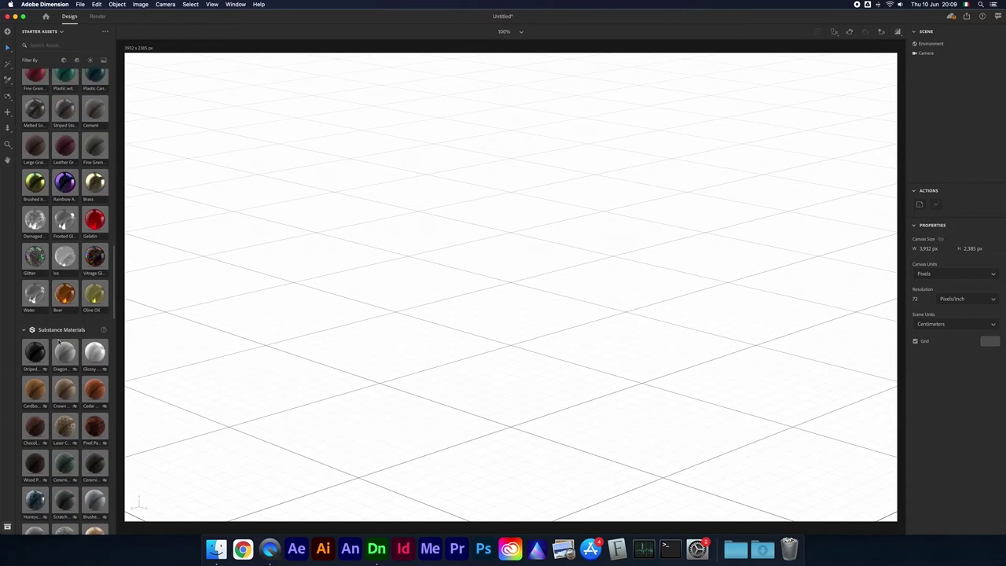
{"action": "scroll", "coordinate": [49, 383], "scroll_direction": "up", "scroll_amount": 20}
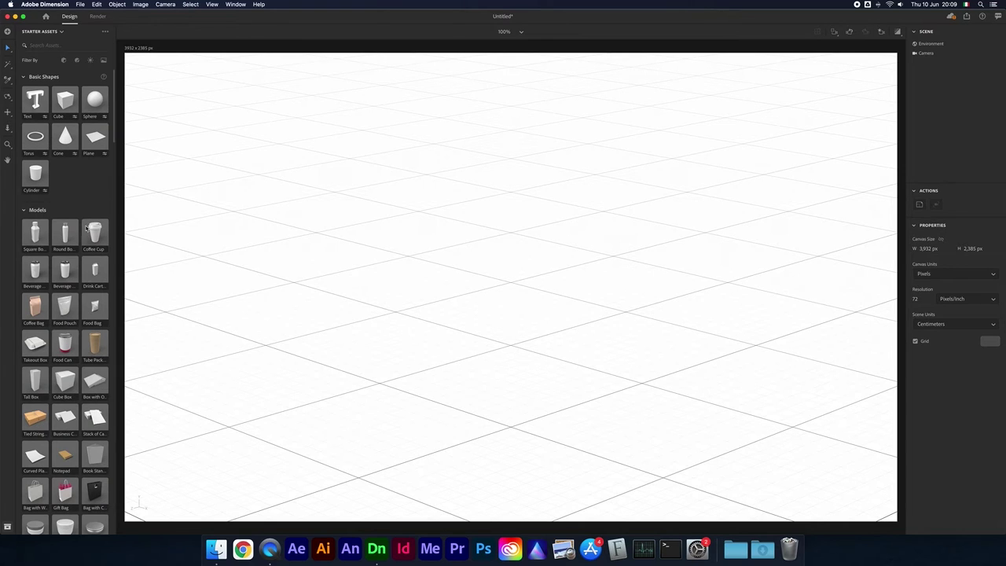
Add a cube to the scene and scale it down uniformly to about 9.55 cm per side.
{"action": "left_click", "coordinate": [66, 103]}
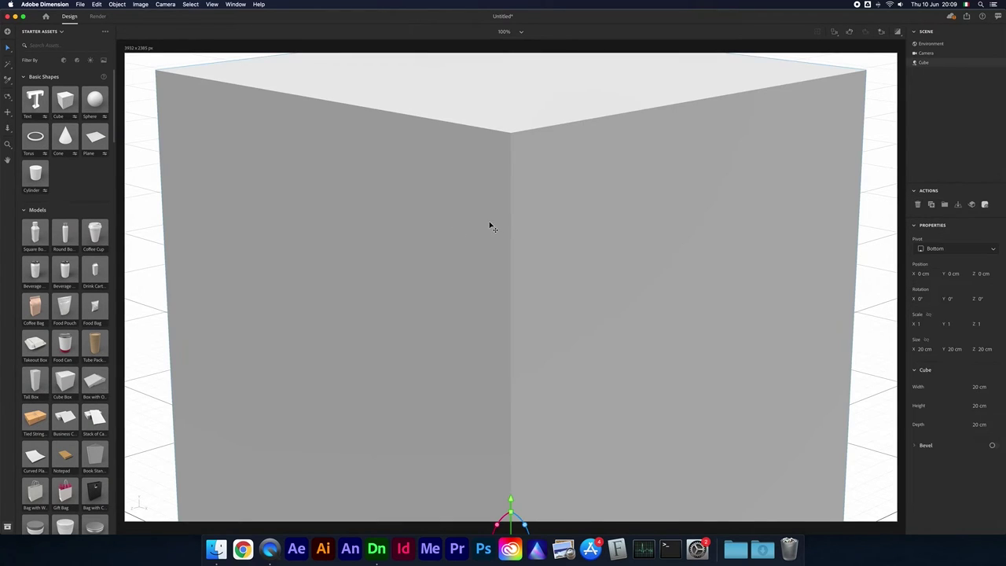
{"action": "left_click", "coordinate": [8, 50]}
{"action": "left_click_drag", "start_coordinate": [198, 110], "coordinate": [409, 322]}
{"action": "scroll", "coordinate": [444, 273], "scroll_direction": "down", "scroll_amount": 5}
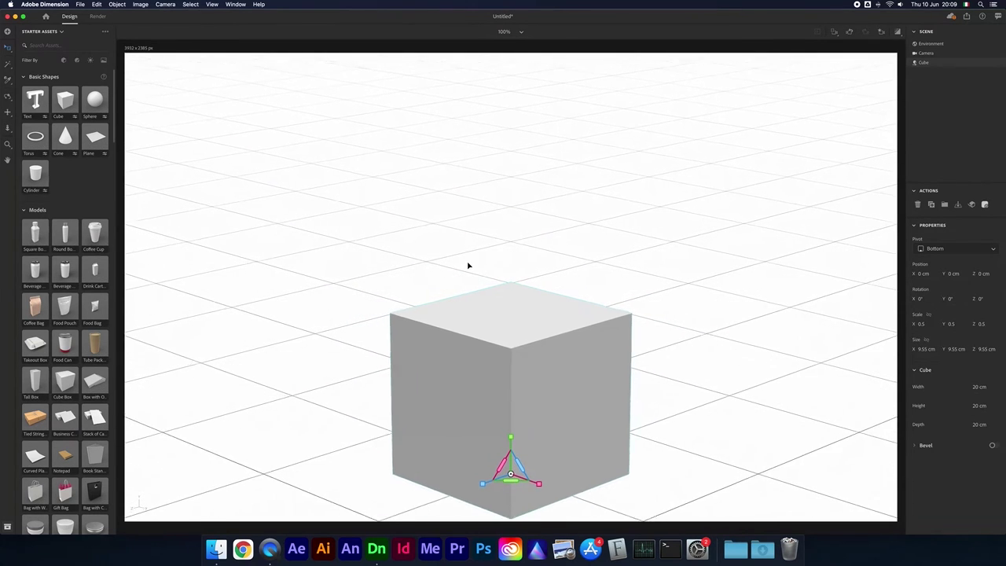
{"action": "scroll", "coordinate": [468, 266], "scroll_direction": "down", "scroll_amount": 5}
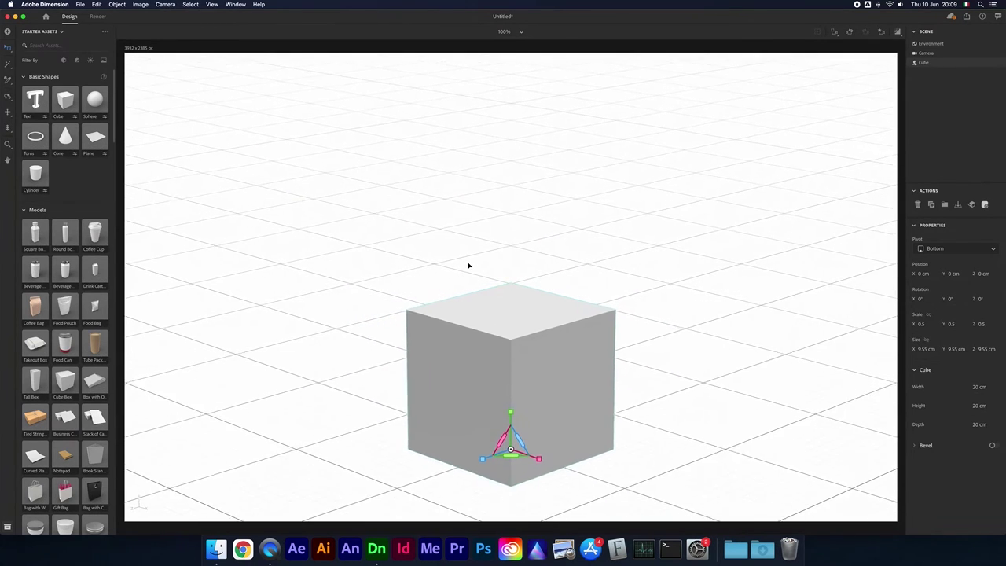
{"action": "scroll", "coordinate": [491, 262], "scroll_direction": "down", "scroll_amount": 2}
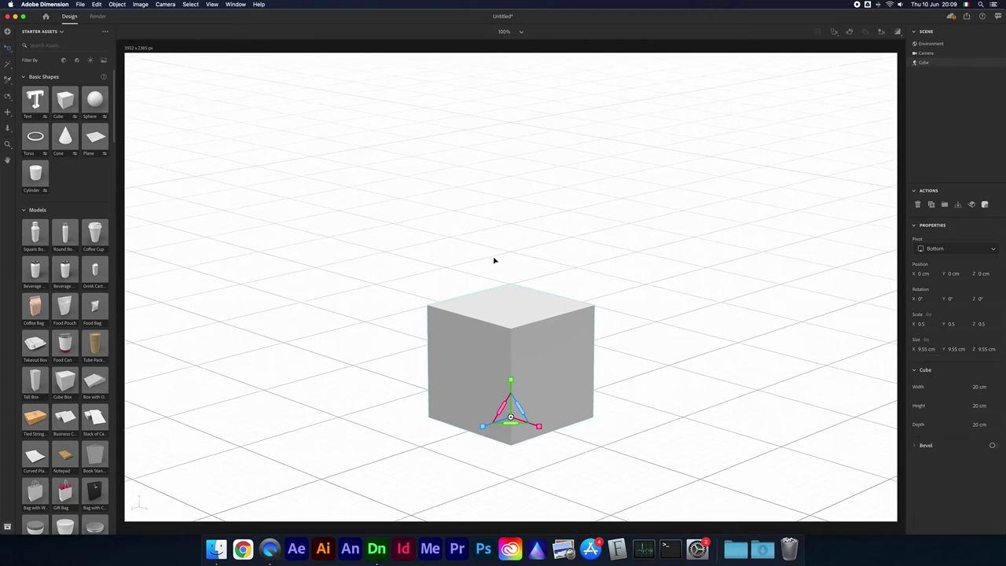
{"action": "scroll", "coordinate": [497, 257], "scroll_direction": "down", "scroll_amount": 3}
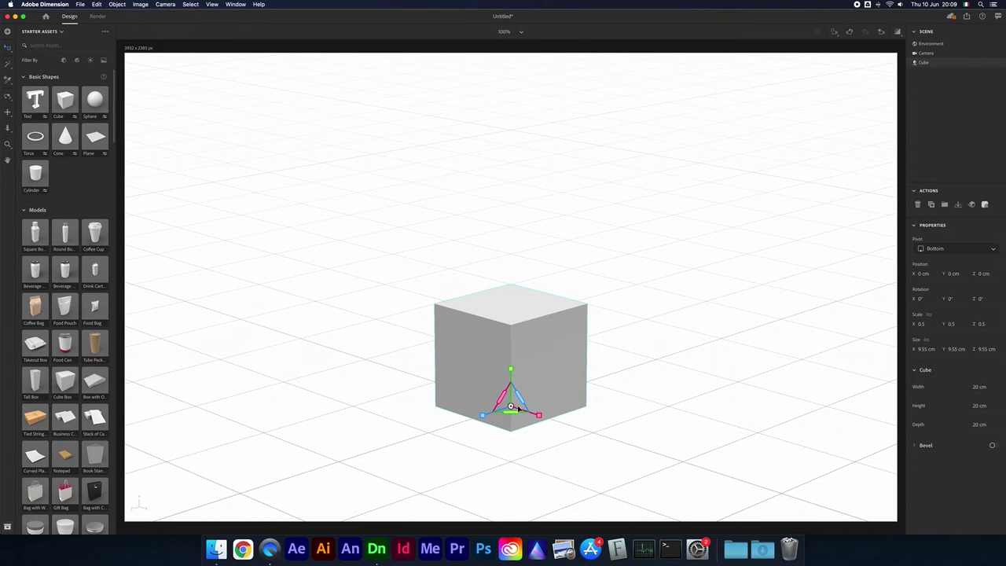
Try scaling the cube in its two vertical planes, undo both, and scale its base to about 10.77 cm in X and Z.
{"action": "mouse_move", "coordinate": [520, 398]}
{"action": "left_mouse_down"}
{"action": "mouse_move", "coordinate": [539, 382]}
{"action": "mouse_move", "coordinate": [525, 385]}
{"action": "left_mouse_up"}
{"action": "key", "text": "super+z"}
{"action": "left_click_drag", "start_coordinate": [497, 405], "coordinate": [476, 395]}
{"action": "key", "text": "super+z"}
{"action": "mouse_move", "coordinate": [524, 416]}
{"action": "left_mouse_down"}
{"action": "mouse_move", "coordinate": [514, 409]}
{"action": "mouse_move", "coordinate": [516, 421]}
{"action": "mouse_move", "coordinate": [513, 410]}
{"action": "left_mouse_up"}
Try stretching the cube separately along its Y, X and Z axes, undoing each change.
{"action": "left_click_drag", "start_coordinate": [511, 372], "coordinate": [508, 349]}
{"action": "key", "text": "super+z"}
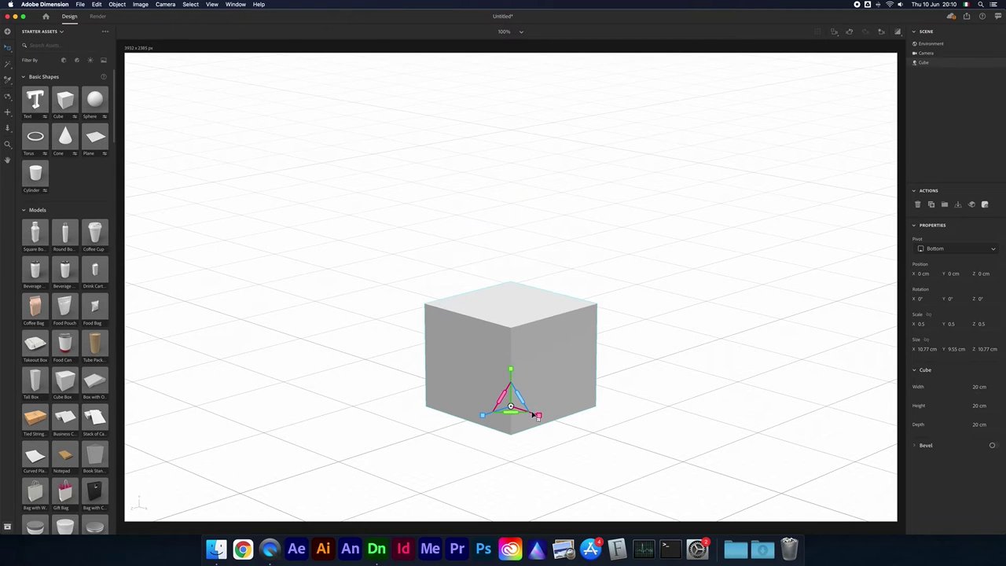
{"action": "left_click_drag", "start_coordinate": [537, 419], "coordinate": [559, 417]}
{"action": "key", "text": "super+z"}
{"action": "left_click_drag", "start_coordinate": [480, 419], "coordinate": [452, 431]}
{"action": "key", "text": "super+z"}
Move the cube across the ground plane to about X 5.5 cm and Z 5.4 cm using the Select Tool.
{"action": "mouse_move", "coordinate": [516, 415]}
{"action": "left_mouse_down"}
{"action": "mouse_move", "coordinate": [508, 386]}
{"action": "mouse_move", "coordinate": [512, 413]}
{"action": "mouse_move", "coordinate": [512, 399]}
{"action": "left_mouse_up"}
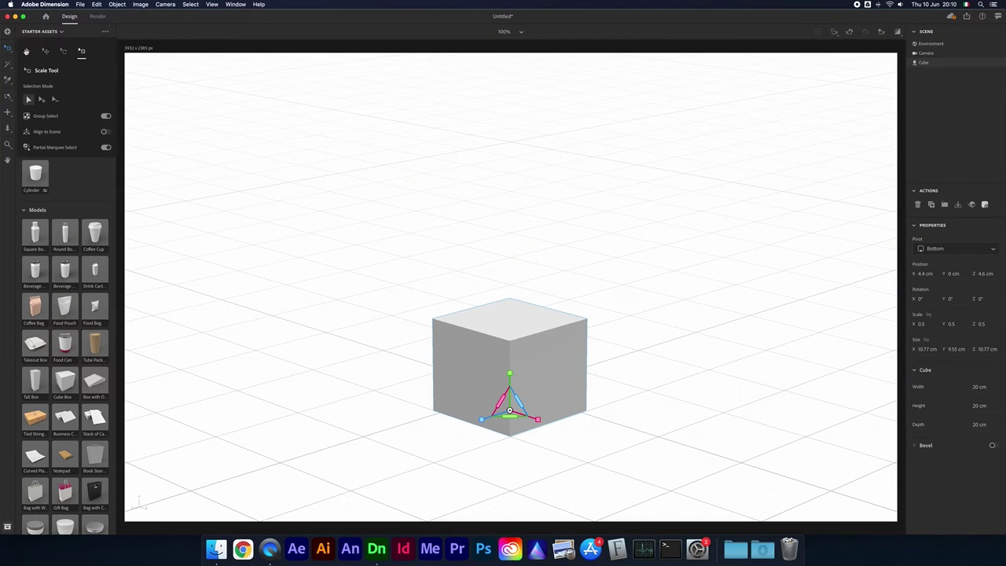
{"action": "left_click", "coordinate": [28, 52]}
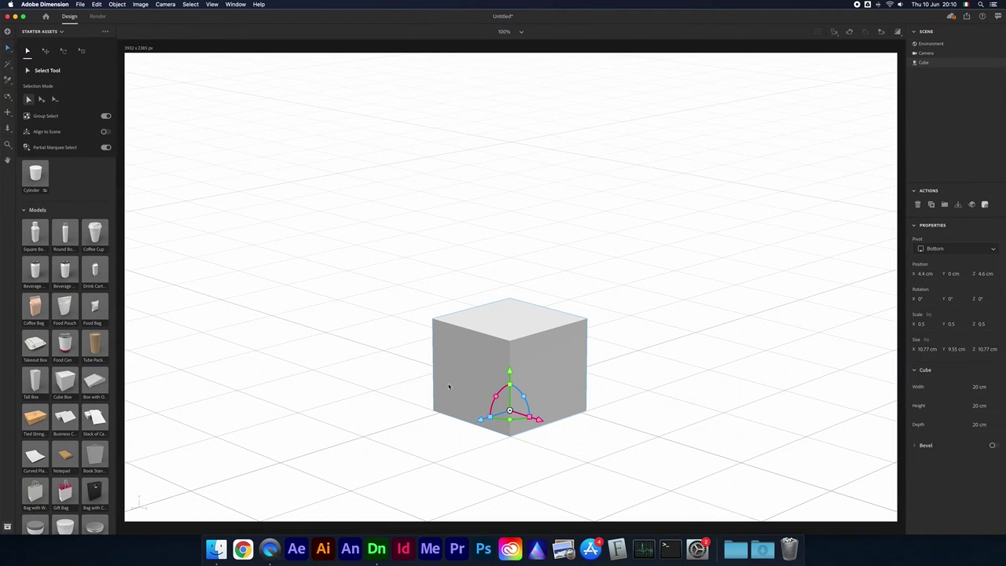
{"action": "mouse_move", "coordinate": [471, 353]}
{"action": "left_mouse_down"}
{"action": "mouse_move", "coordinate": [589, 323]}
{"action": "mouse_move", "coordinate": [519, 375]}
{"action": "mouse_move", "coordinate": [452, 318]}
{"action": "mouse_move", "coordinate": [498, 359]}
{"action": "mouse_move", "coordinate": [364, 339]}
{"action": "mouse_move", "coordinate": [487, 363]}
{"action": "left_mouse_up"}
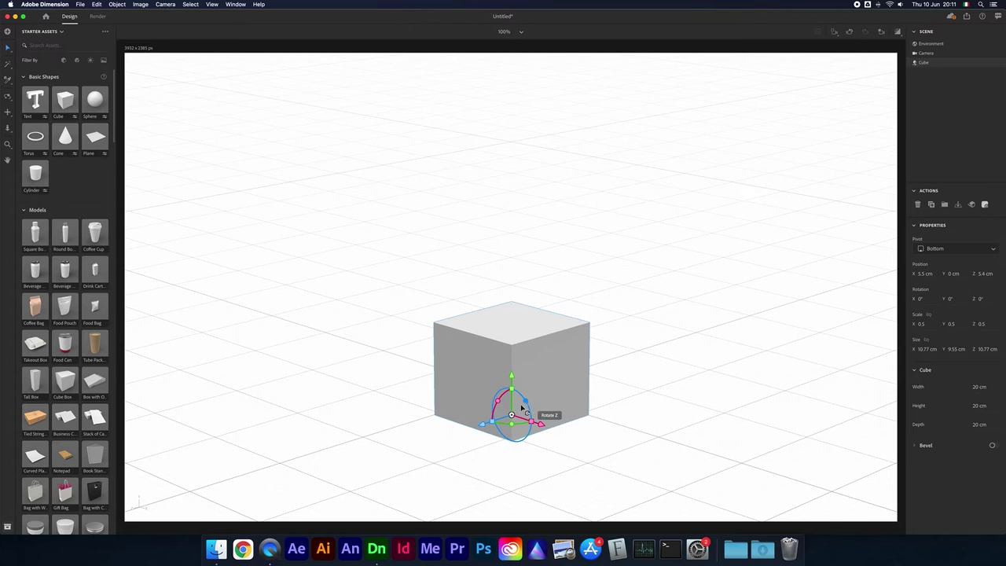
Try rotating the cube with its rotation handles and undo the rotation.
{"action": "left_click_drag", "start_coordinate": [495, 405], "coordinate": [465, 421]}
{"action": "key", "text": "super+z"}
{"action": "key", "text": "super+z"}
{"action": "key", "text": "super+z"}
Apply the Glass standard material to the cube.
{"action": "scroll", "coordinate": [74, 197], "scroll_direction": "down", "scroll_amount": 15}
{"action": "scroll", "coordinate": [75, 222], "scroll_direction": "down", "scroll_amount": 8}
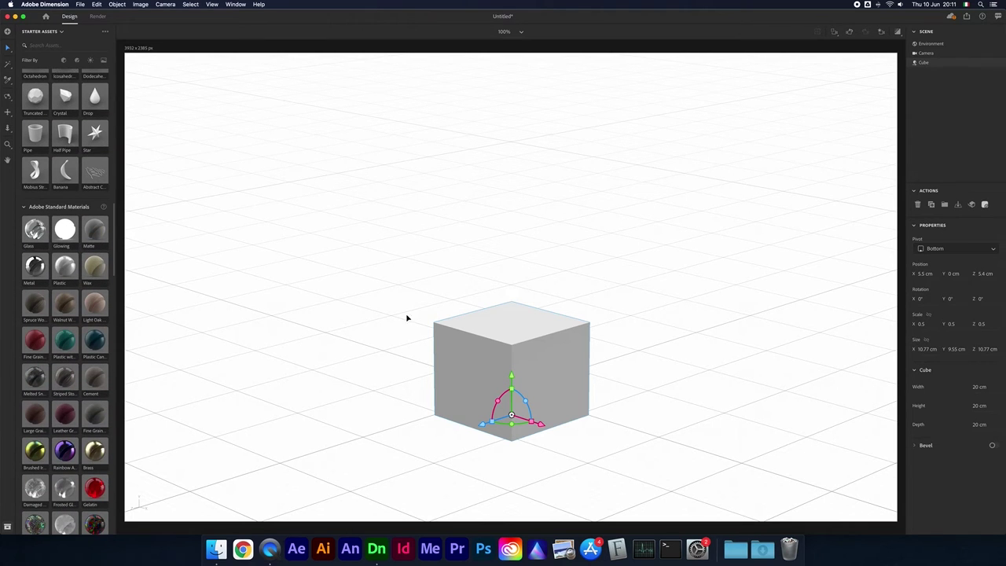
{"action": "left_click_drag", "start_coordinate": [35, 233], "coordinate": [496, 433]}
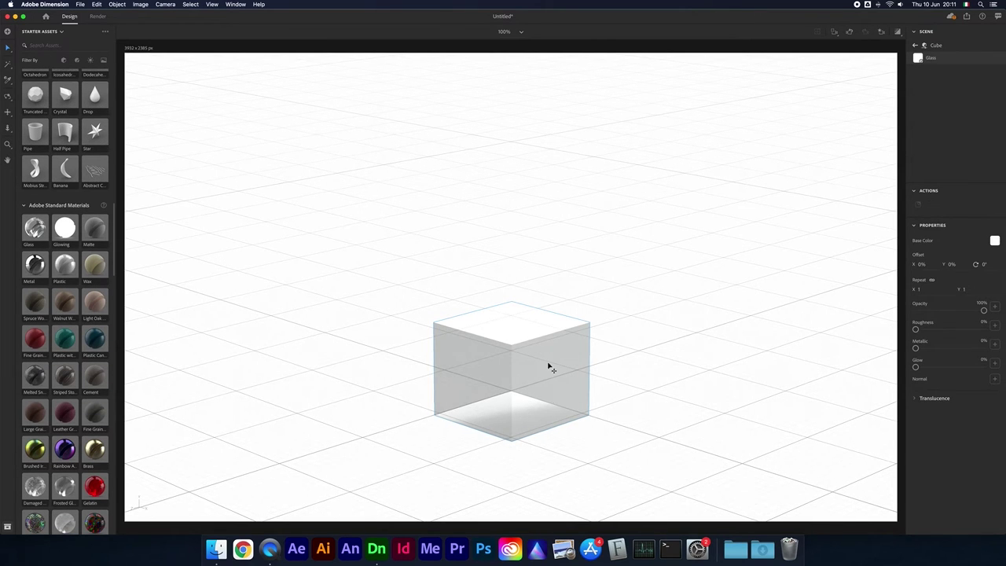
Try the Metal, Wax and Plastic with Lattice Pattern materials on the cube.
{"action": "scroll", "coordinate": [60, 246], "scroll_direction": "up", "scroll_amount": 1}
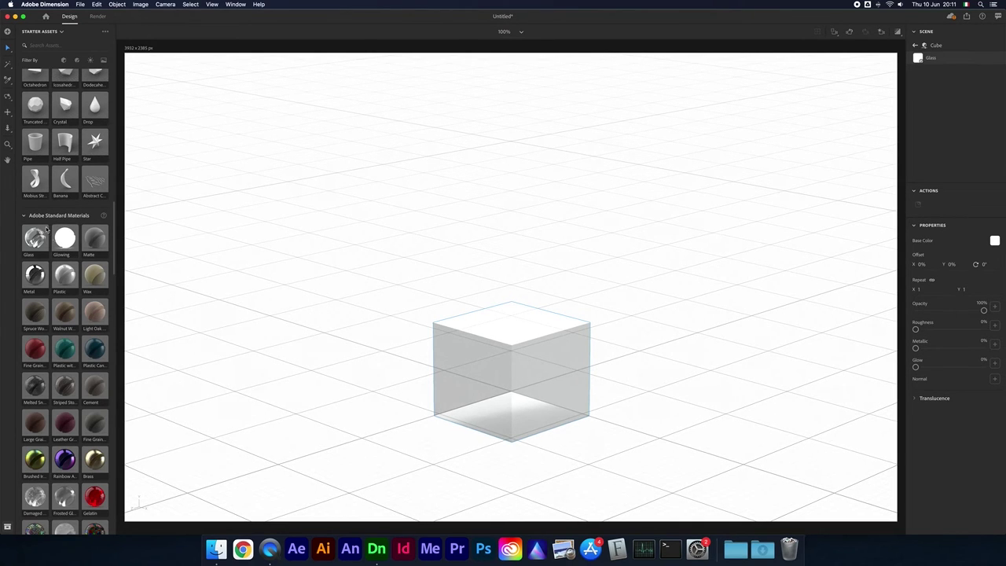
{"action": "left_click", "coordinate": [34, 277]}
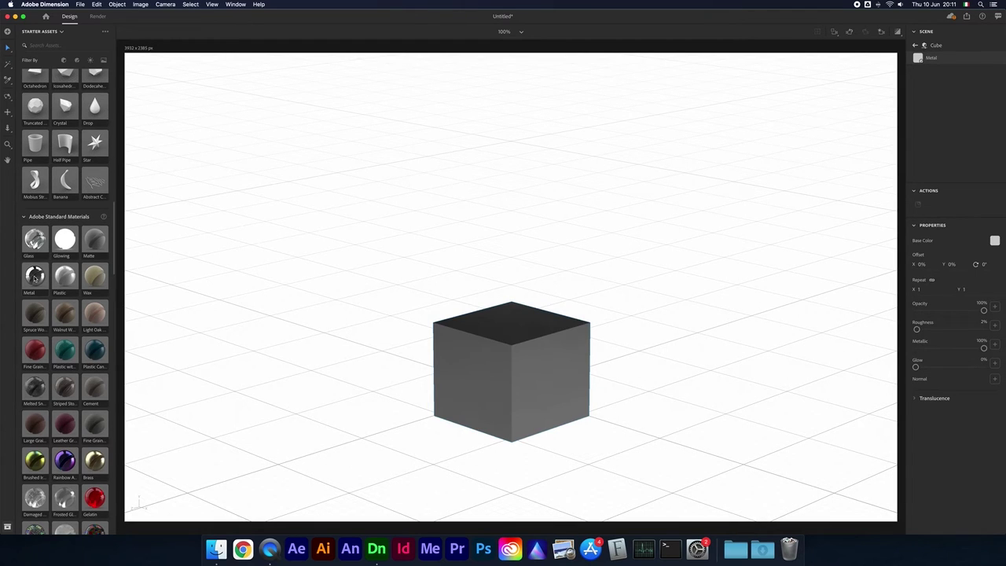
{"action": "left_click", "coordinate": [92, 281]}
{"action": "scroll", "coordinate": [93, 337], "scroll_direction": "down", "scroll_amount": 3}
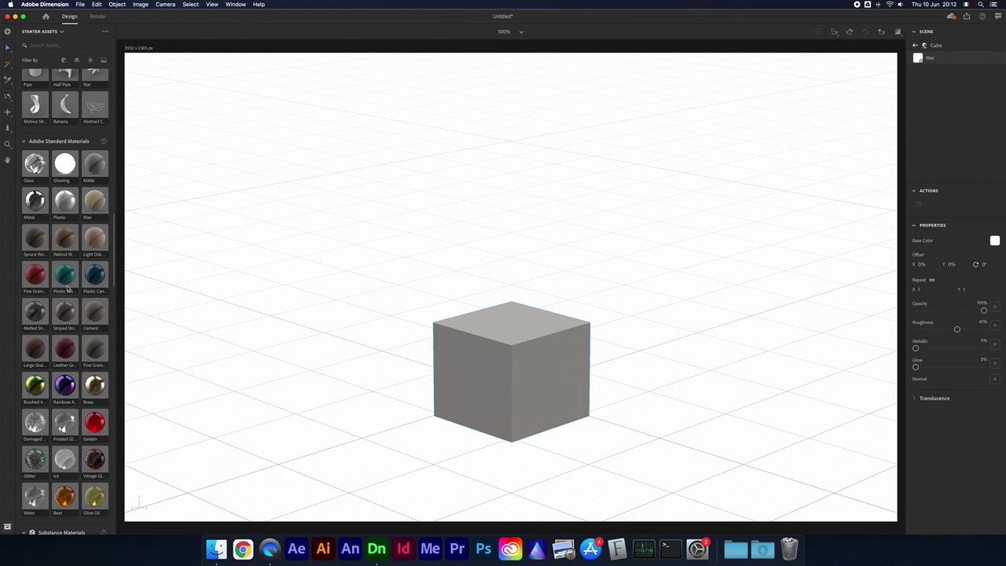
{"action": "left_click", "coordinate": [66, 277]}
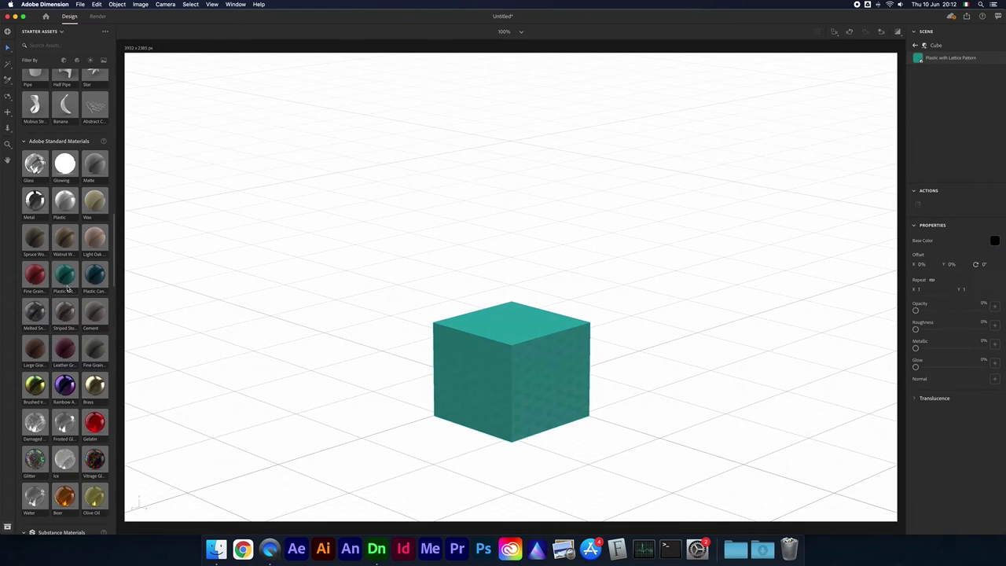
Apply the Rainbow Anodized Metal material to the cube.
{"action": "scroll", "coordinate": [69, 360], "scroll_direction": "down", "scroll_amount": 1}
{"action": "left_click", "coordinate": [64, 351]}
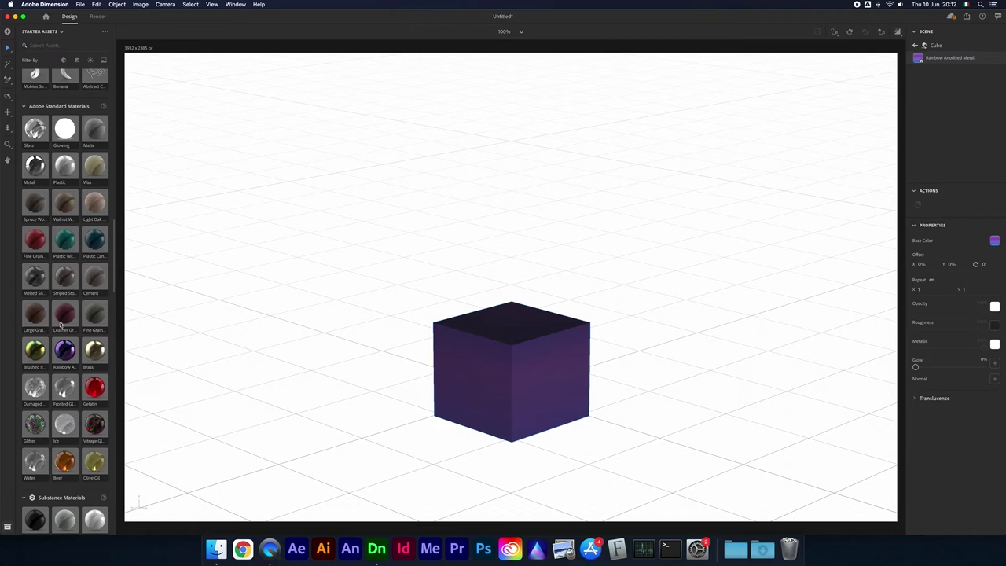
{"action": "scroll", "coordinate": [65, 352], "scroll_direction": "down", "scroll_amount": 1}
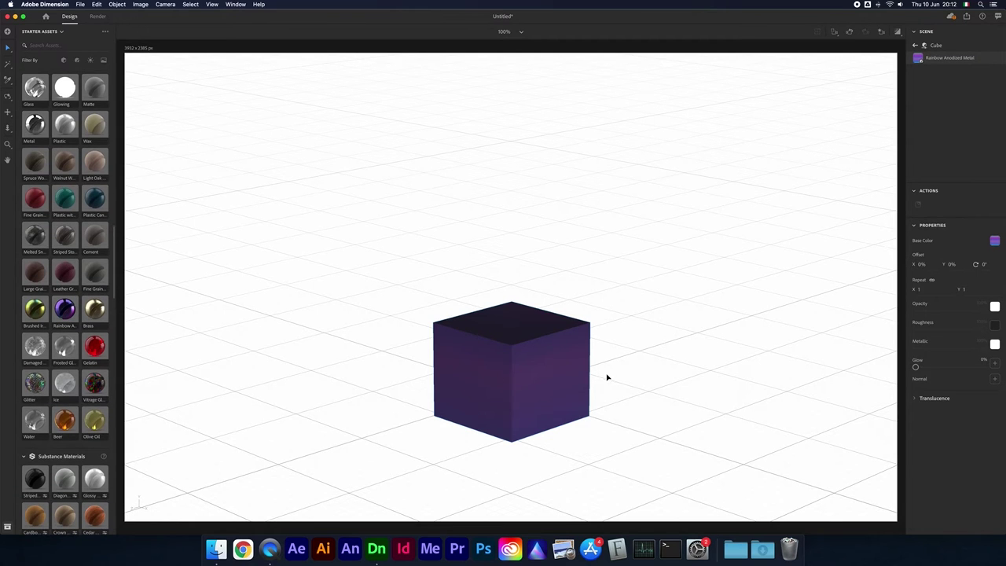
Try the Vitrage Glass and Olive Oil standard materials on the cube.
{"action": "left_click_drag", "start_coordinate": [489, 388], "coordinate": [490, 389]}
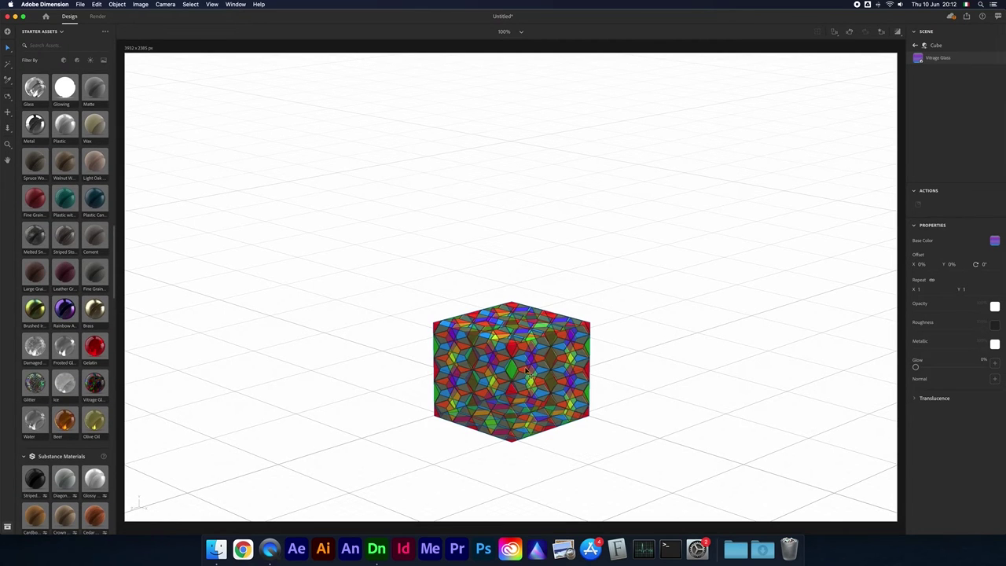
{"action": "left_click", "coordinate": [90, 421]}
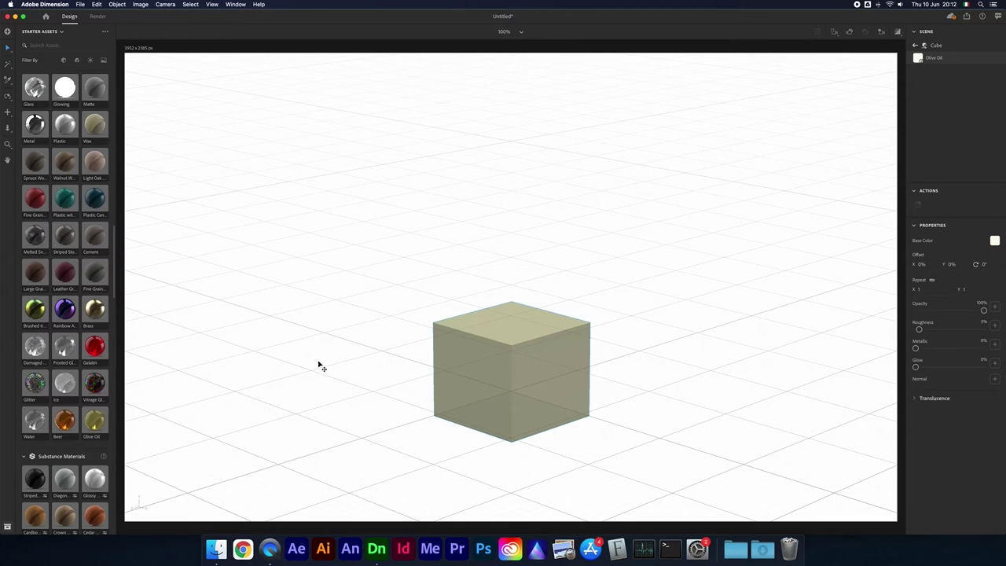
{"action": "left_click", "coordinate": [99, 380]}
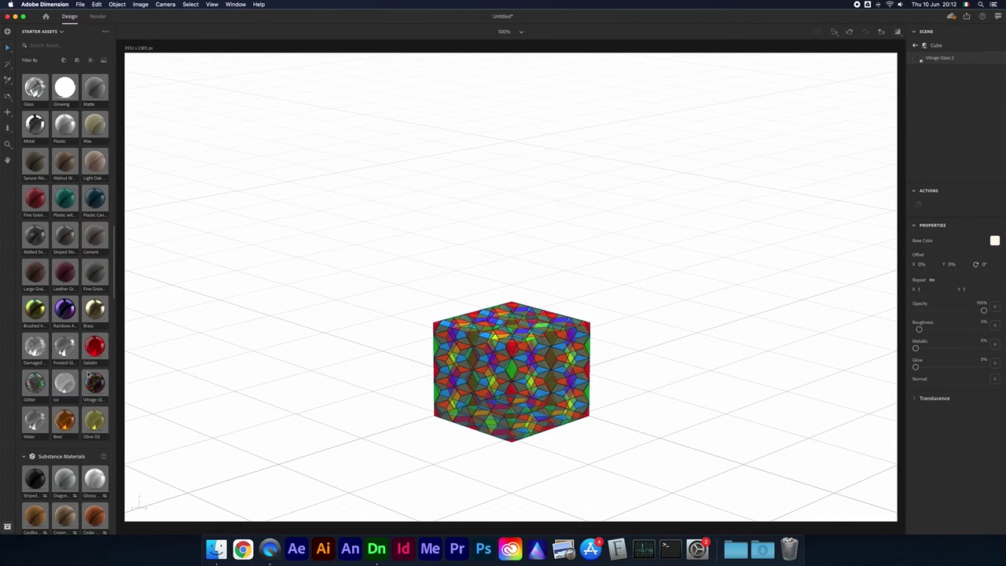
Try the Crown Cut American Walnut, Laser Cut American Walnut and Ceramic Tiles Substance materials on the cube.
{"action": "scroll", "coordinate": [63, 354], "scroll_direction": "down", "scroll_amount": 5}
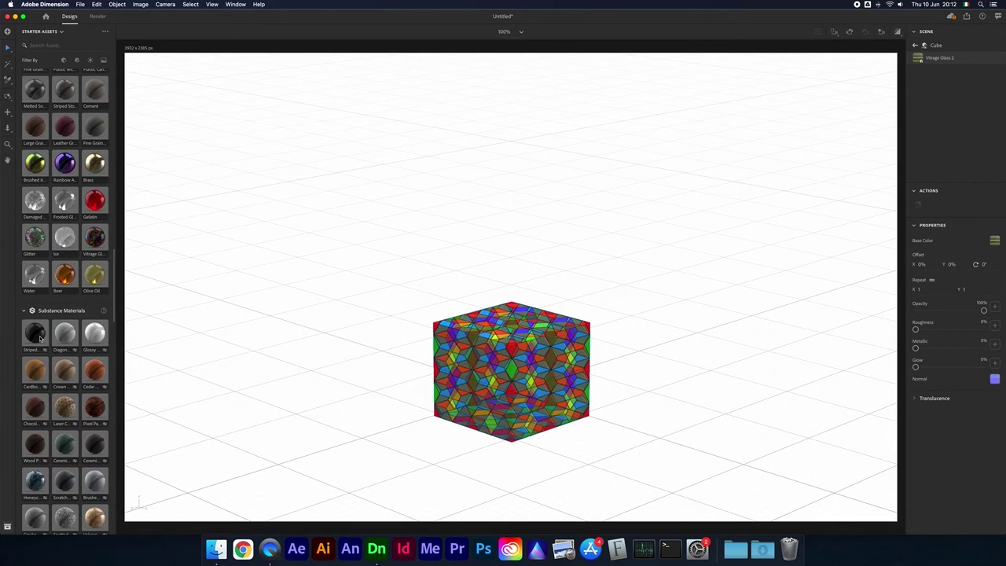
{"action": "left_click", "coordinate": [43, 338]}
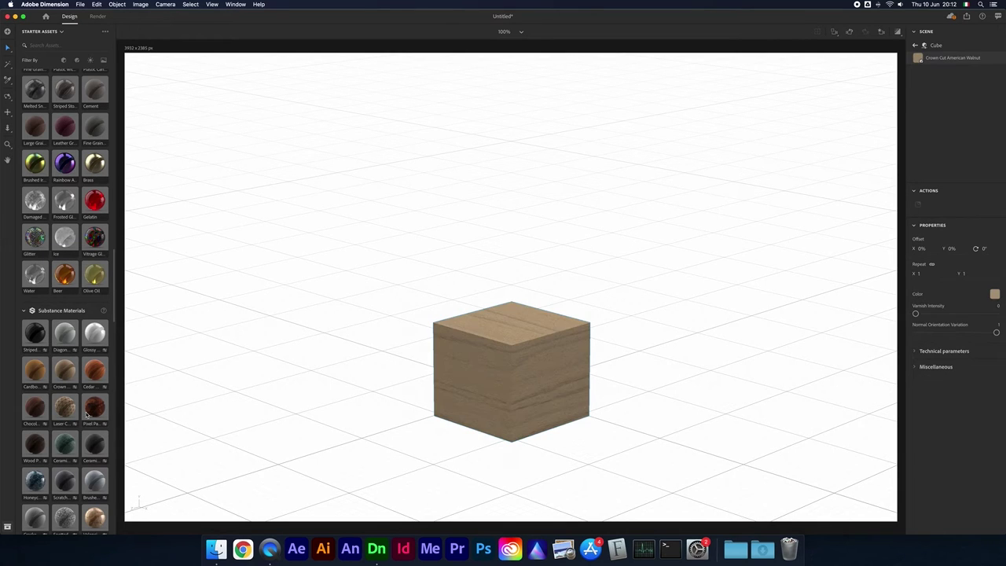
{"action": "left_click", "coordinate": [72, 409]}
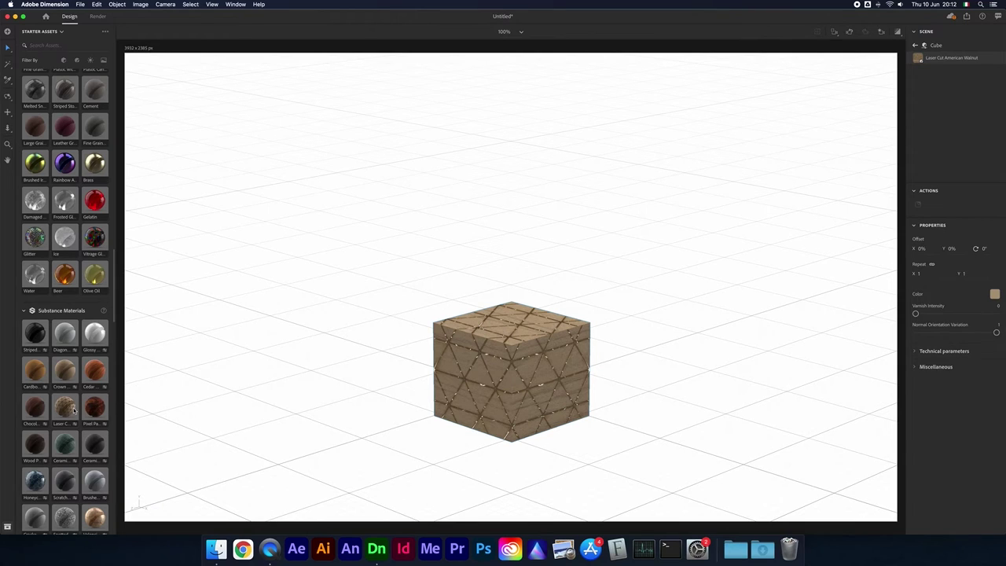
{"action": "scroll", "coordinate": [64, 404], "scroll_direction": "down", "scroll_amount": 3}
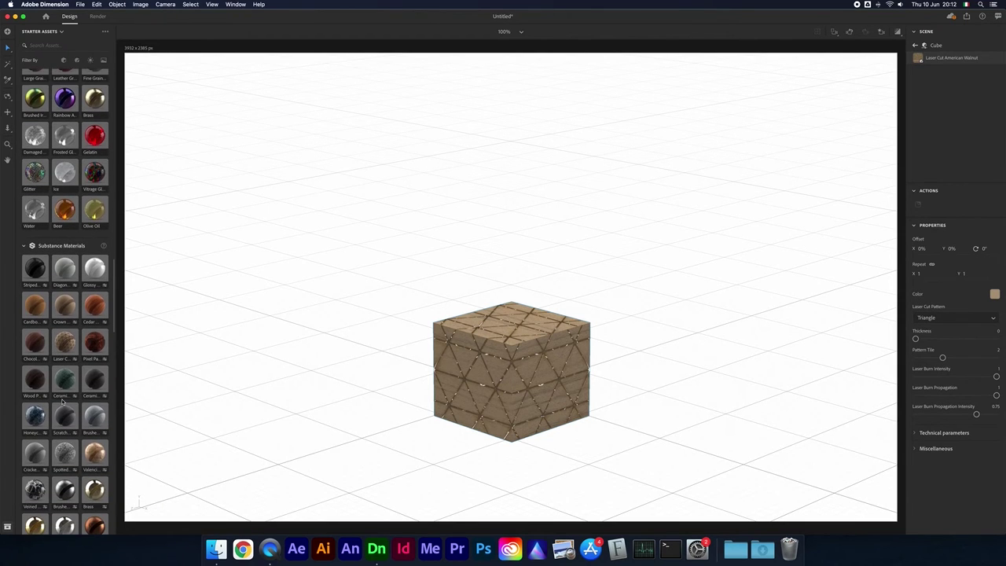
{"action": "left_click", "coordinate": [65, 385]}
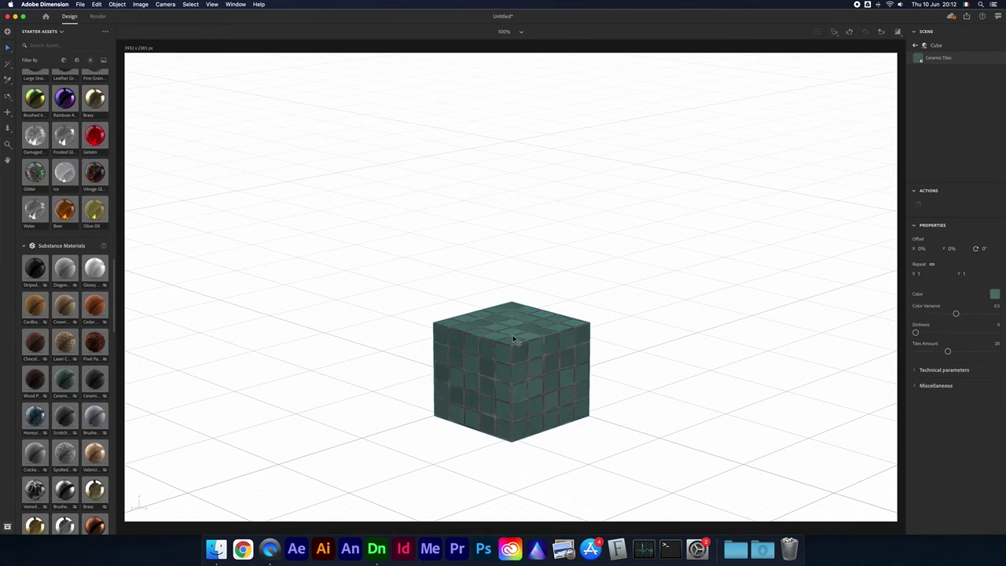
Apply the Spotted Marble Substance material to the cube and inspect its texture up close.
{"action": "scroll", "coordinate": [113, 406], "scroll_direction": "down", "scroll_amount": 3}
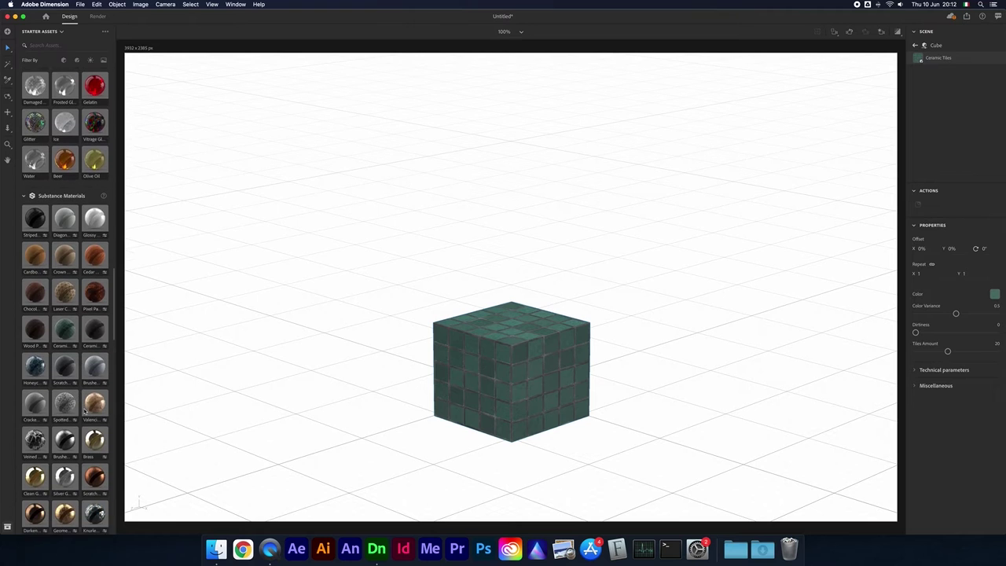
{"action": "left_click_drag", "start_coordinate": [70, 392], "coordinate": [477, 384]}
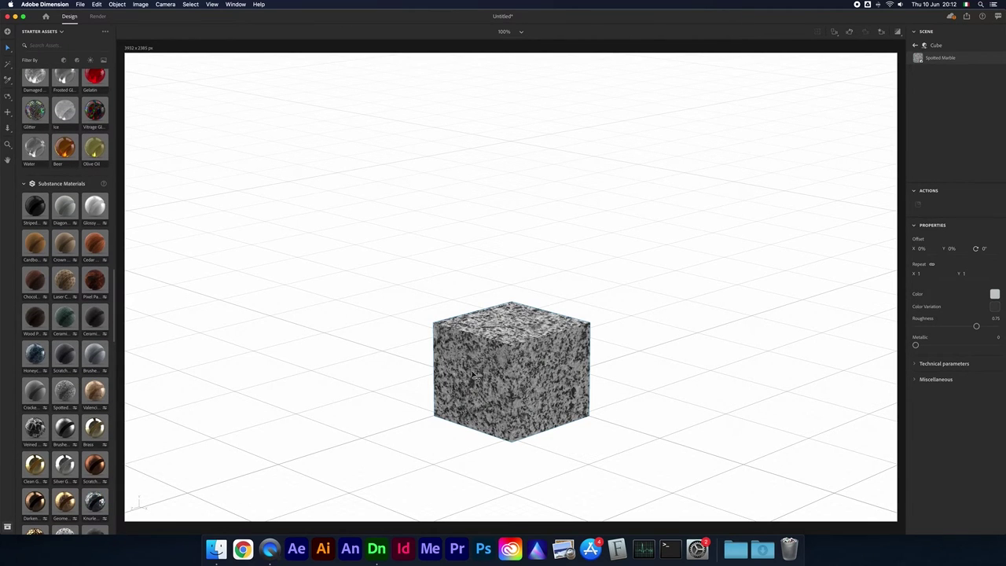
{"action": "scroll", "coordinate": [512, 373], "scroll_direction": "up", "scroll_amount": 5}
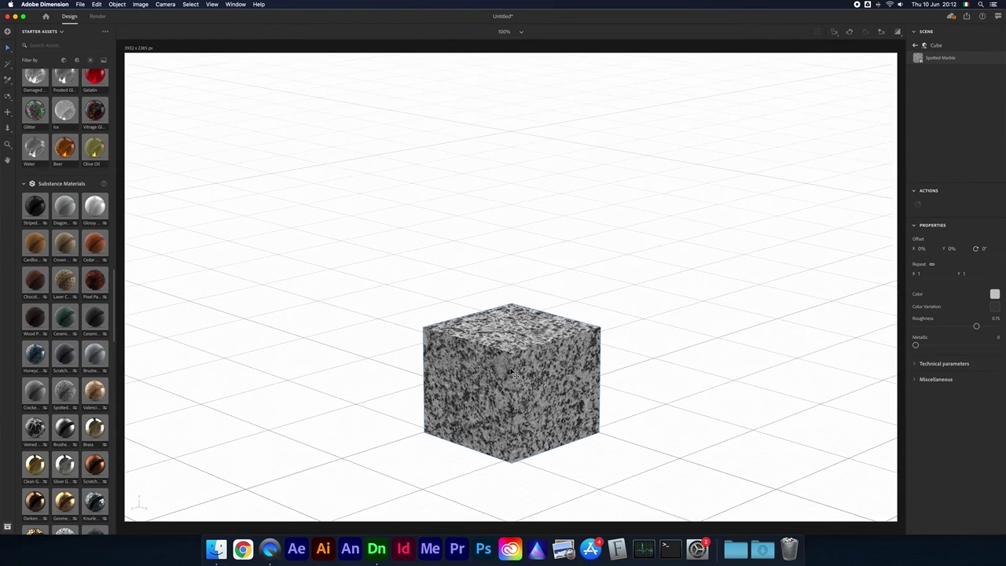
{"action": "scroll", "coordinate": [512, 374], "scroll_direction": "up", "scroll_amount": 2}
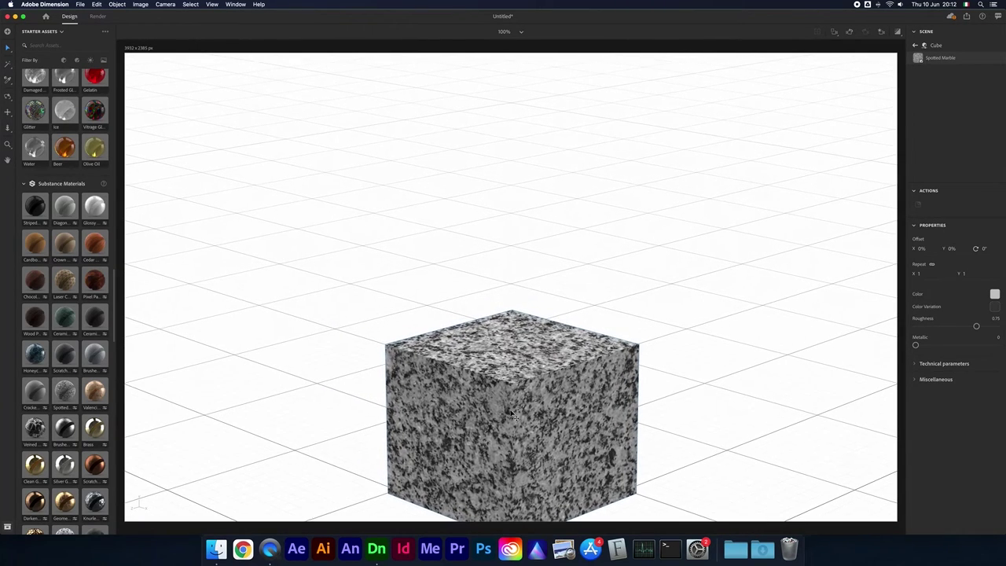
{"action": "scroll", "coordinate": [531, 429], "scroll_direction": "down", "scroll_amount": 1}
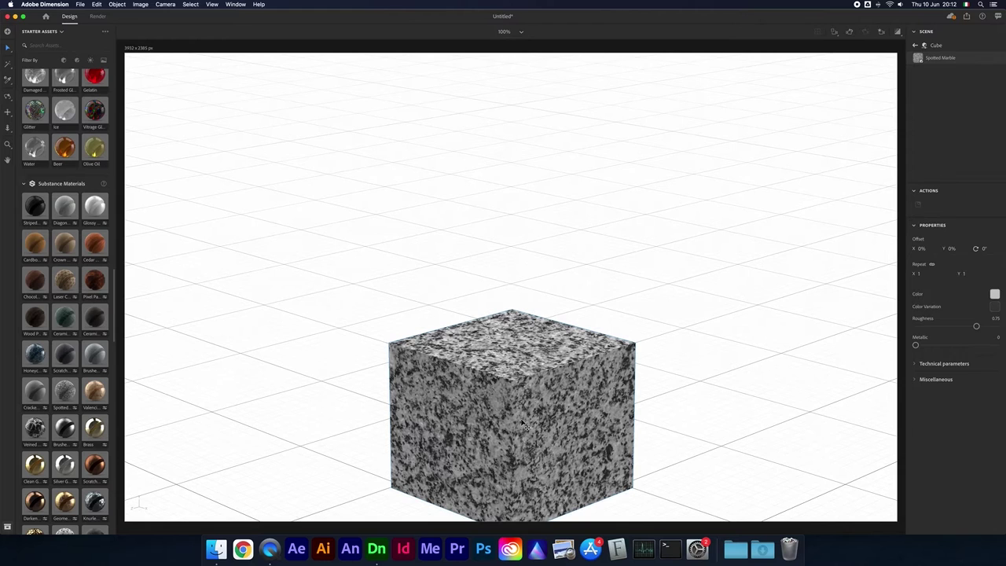
Select the marble cube and rotate it about its vertical axis.
{"action": "left_click", "coordinate": [525, 425]}
{"action": "scroll", "coordinate": [495, 377], "scroll_direction": "down", "scroll_amount": 2}
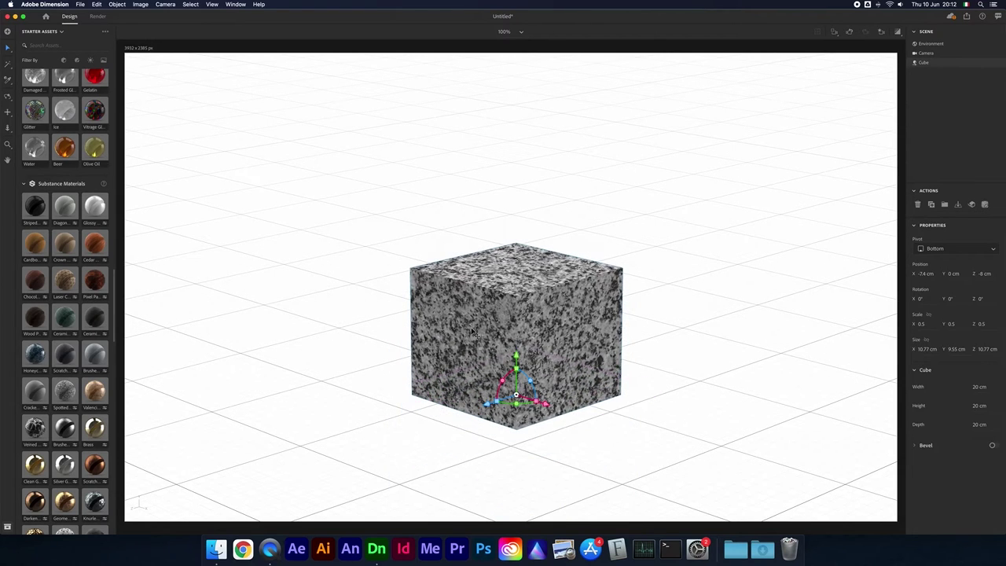
{"action": "scroll", "coordinate": [546, 368], "scroll_direction": "up", "scroll_amount": 3}
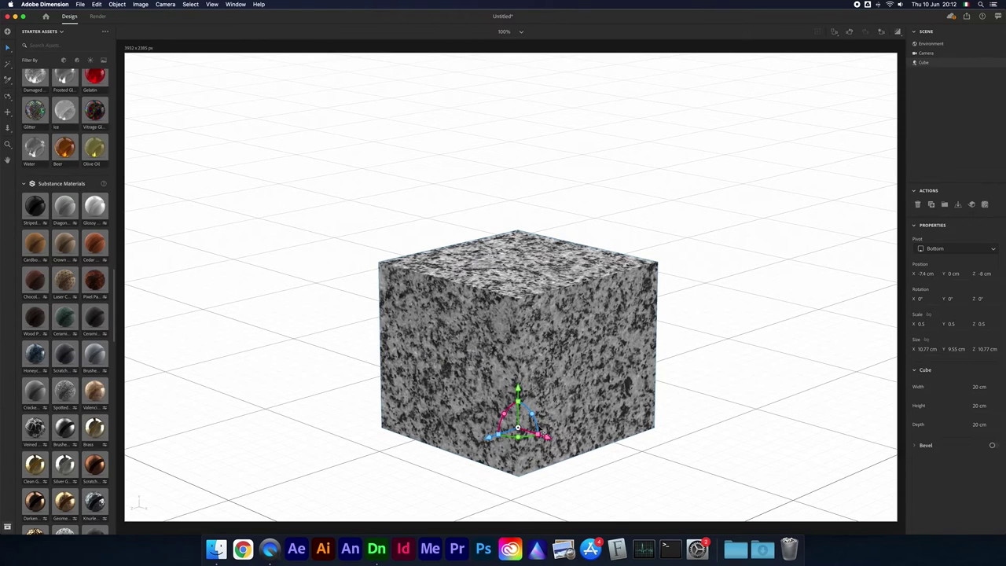
{"action": "mouse_move", "coordinate": [541, 434]}
{"action": "left_mouse_down"}
{"action": "mouse_move", "coordinate": [517, 442]}
{"action": "mouse_move", "coordinate": [473, 433]}
{"action": "mouse_move", "coordinate": [536, 445]}
{"action": "left_mouse_up"}
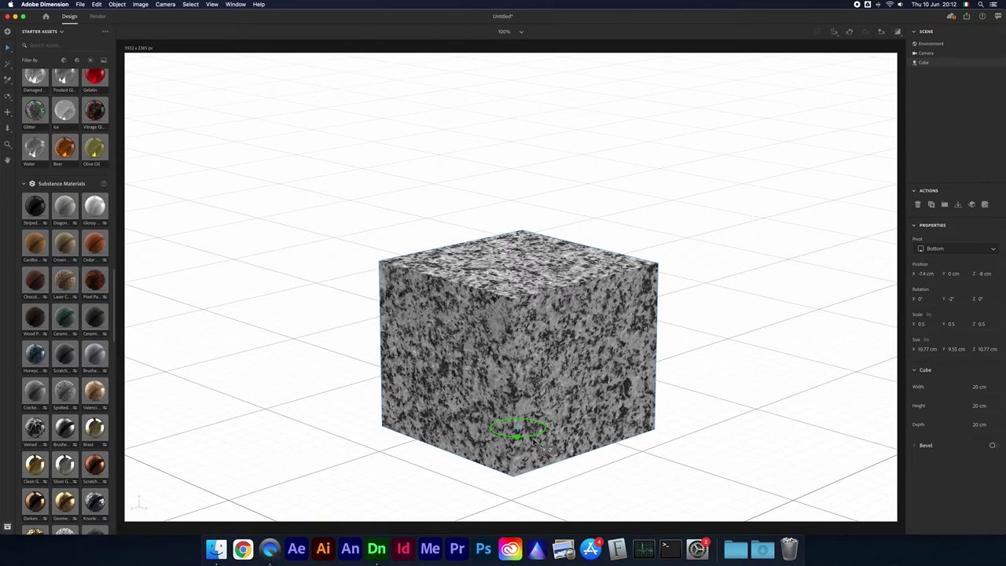
{"action": "left_click_drag", "start_coordinate": [537, 445], "coordinate": [653, 414]}
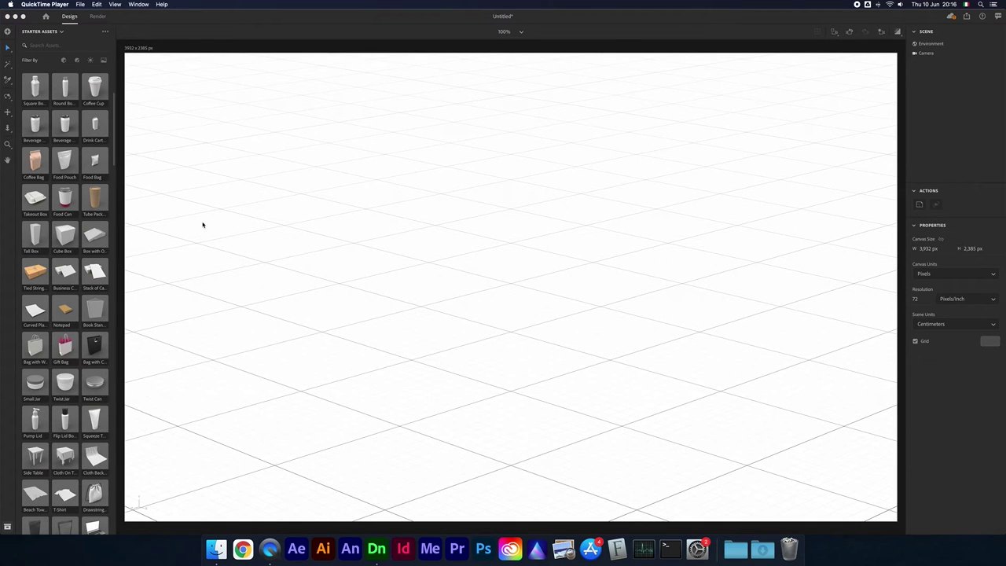
Add a Food Can model to the empty scene and move it to about X -13.8 cm, Z -5.7 cm.
{"action": "left_click", "coordinate": [65, 201]}
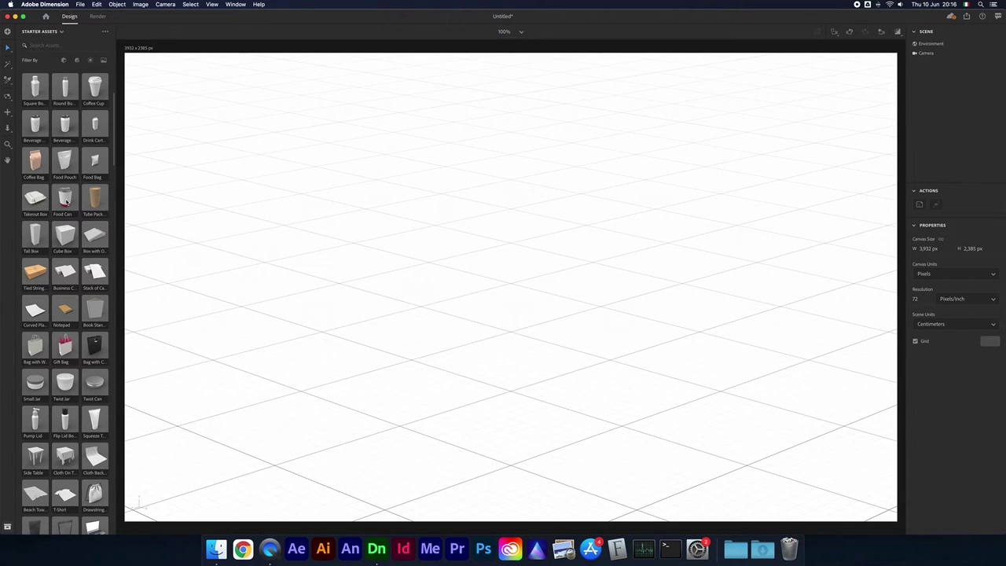
{"action": "left_click", "coordinate": [64, 200]}
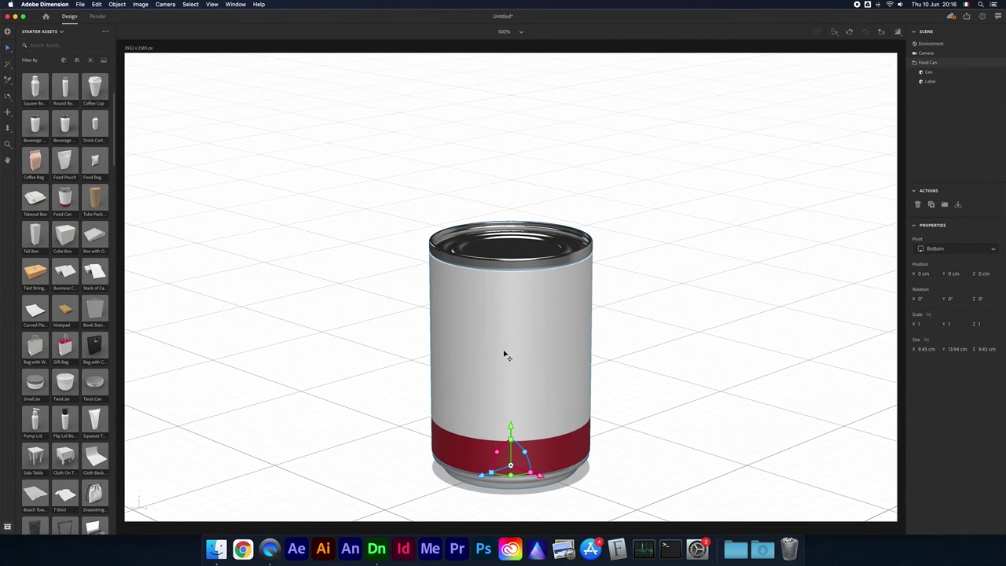
{"action": "left_click_drag", "start_coordinate": [505, 356], "coordinate": [417, 281]}
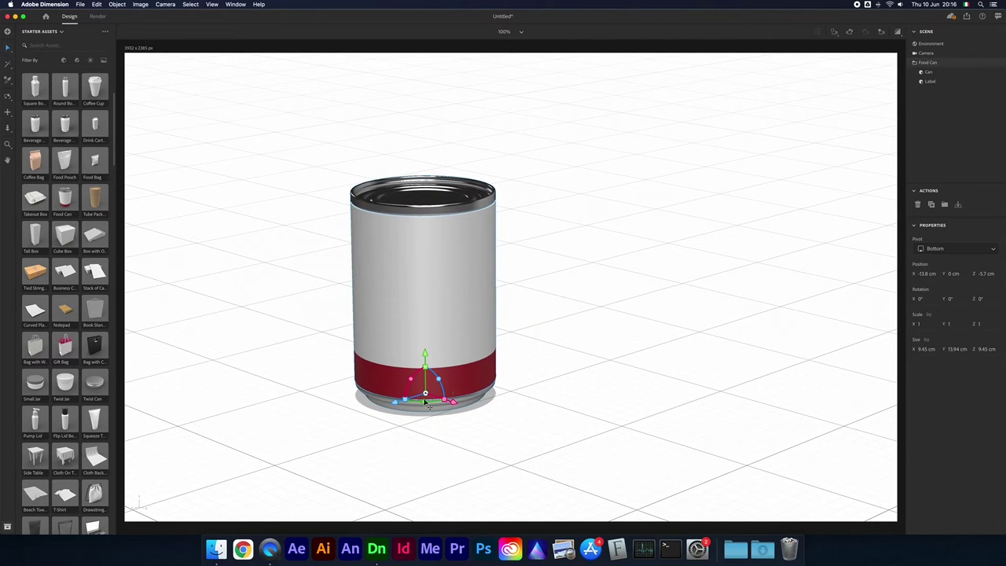
Duplicate the food can and place the copy beside it at about X -0.9 cm, Y 3.6 cm, Z -13.1 cm.
{"action": "mouse_move", "coordinate": [428, 401]}
{"action": "left_mouse_down"}
{"action": "mouse_move", "coordinate": [433, 373]}
{"action": "mouse_move", "coordinate": [439, 395]}
{"action": "mouse_move", "coordinate": [427, 404]}
{"action": "mouse_move", "coordinate": [427, 384]}
{"action": "left_mouse_up"}
{"action": "left_click_drag", "start_coordinate": [403, 320], "coordinate": [401, 319]}
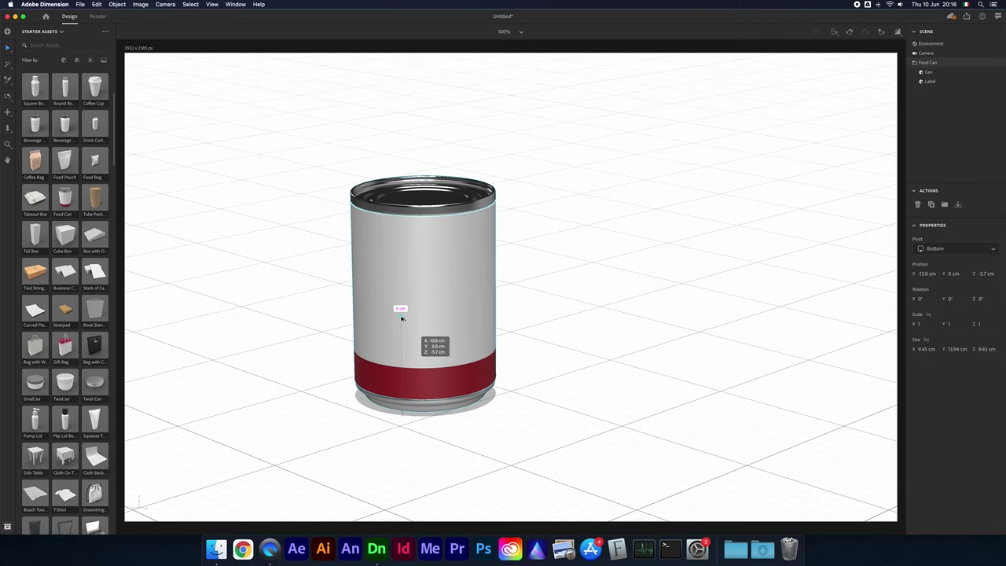
{"action": "left_click_drag", "start_coordinate": [402, 317], "coordinate": [628, 318], "text": "alt"}
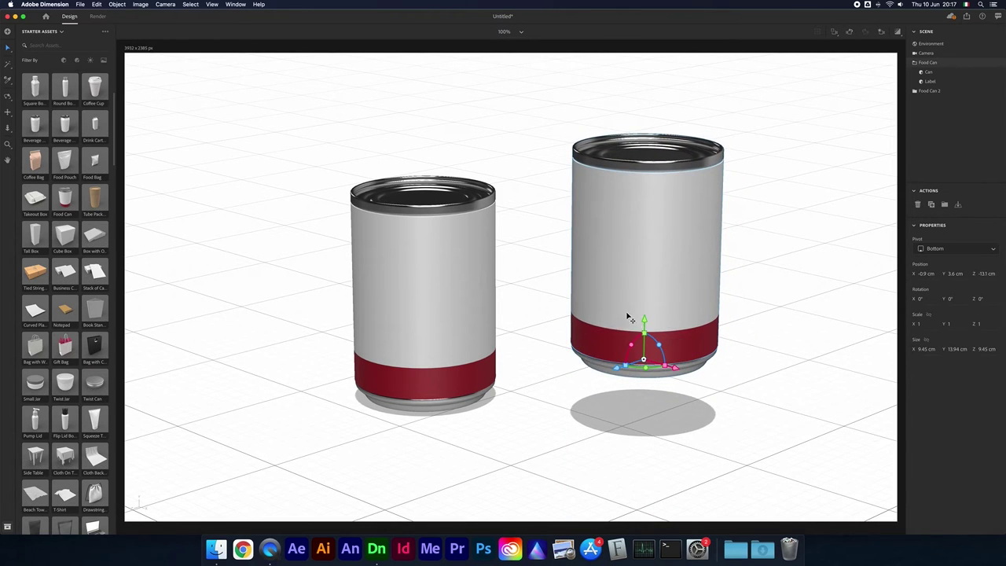
Use the Magic Wand to select the metal part and then the label of the food can standing on the ground.
{"action": "left_click", "coordinate": [412, 265]}
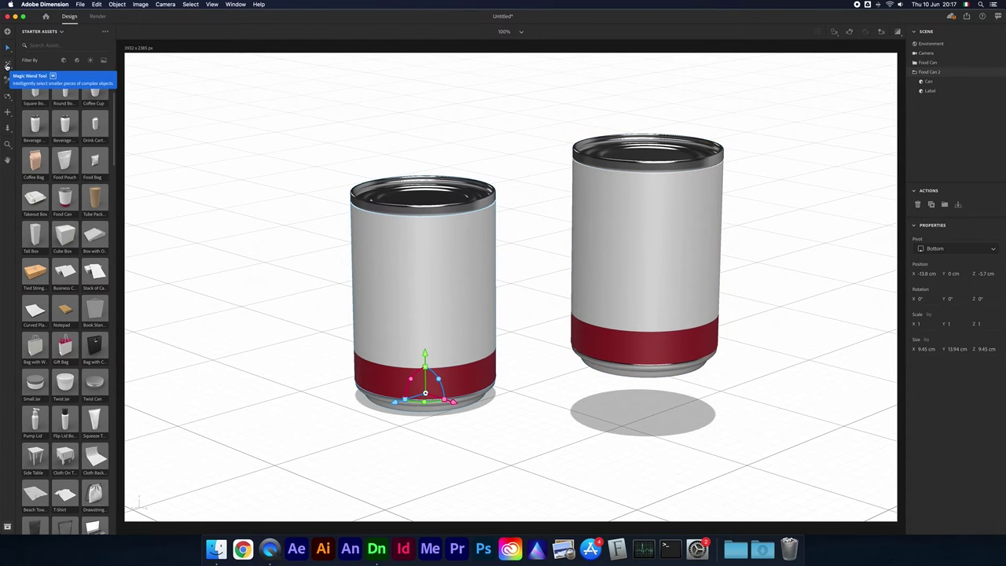
{"action": "left_click", "coordinate": [7, 66]}
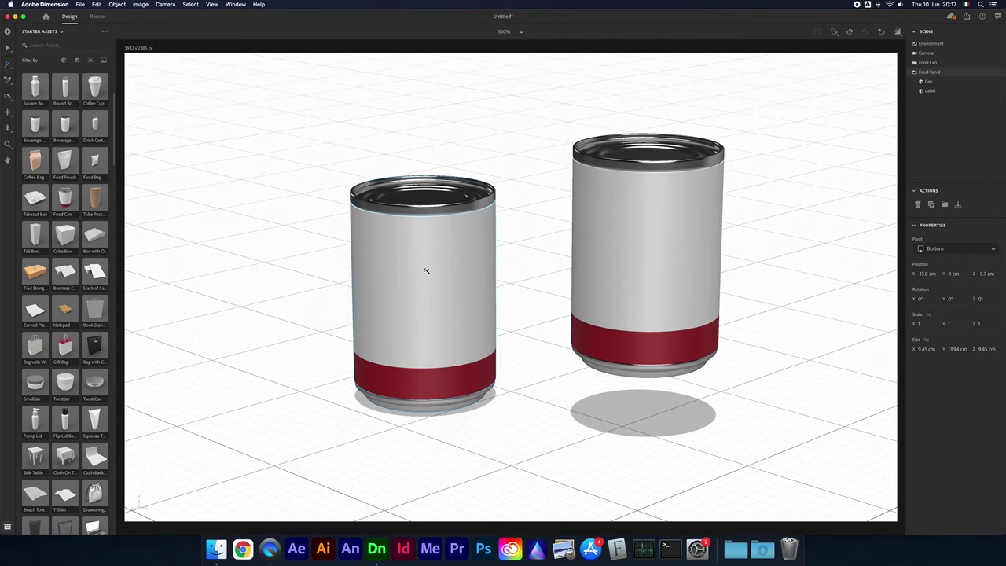
{"action": "left_click", "coordinate": [414, 209]}
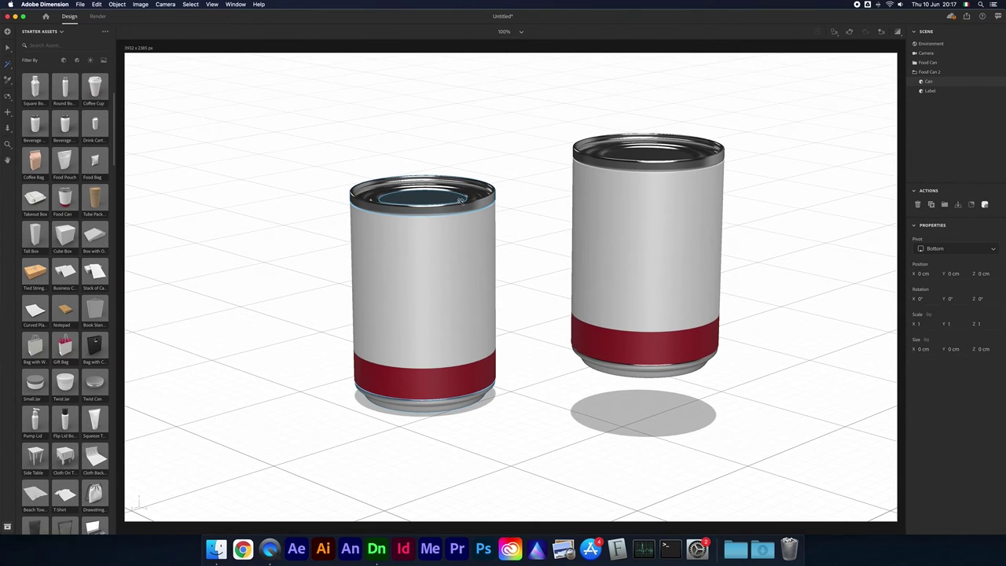
{"action": "left_click", "coordinate": [375, 239]}
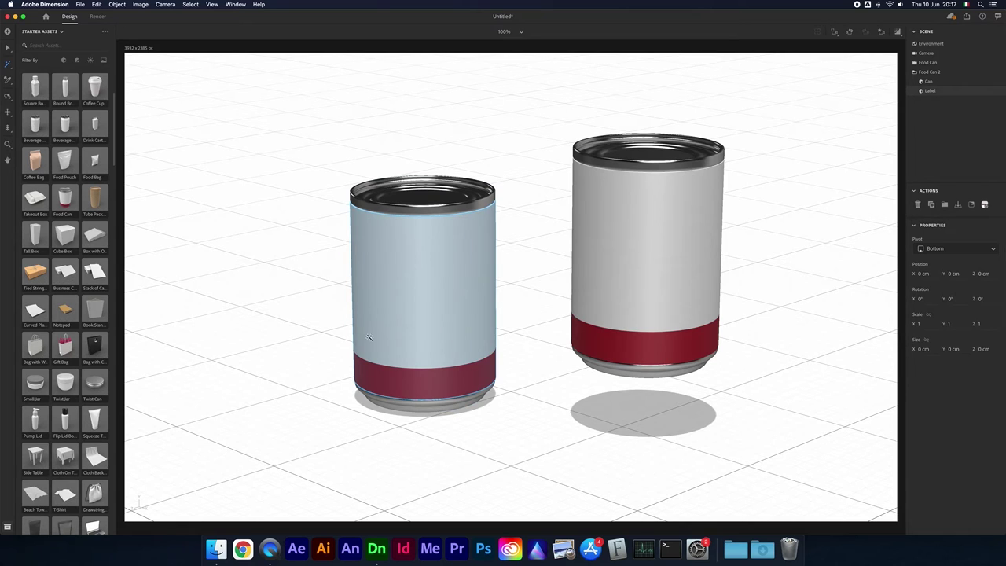
Apply the Metal standard material to the metal part of the grounded food can and clear the selection.
{"action": "left_click", "coordinate": [426, 211]}
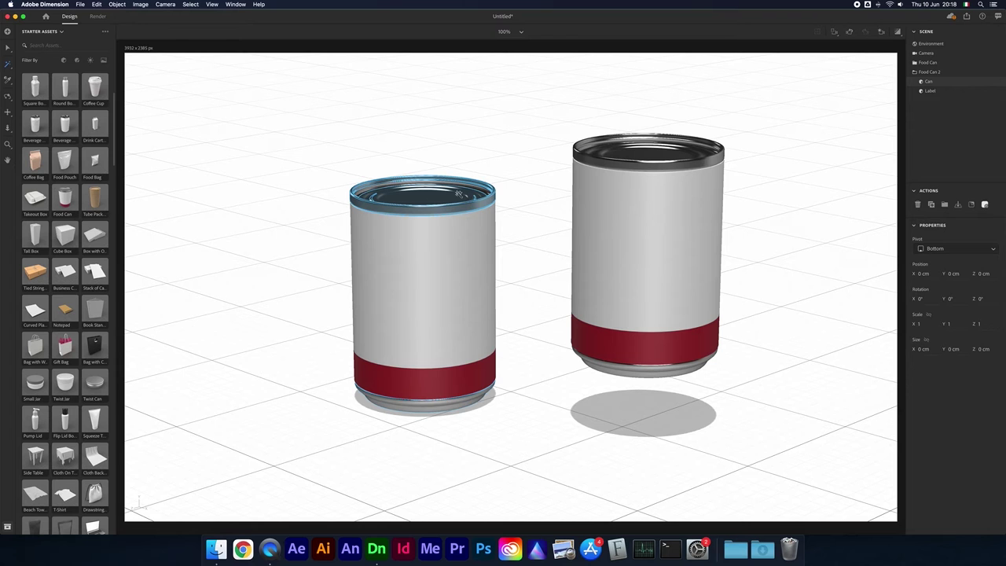
{"action": "scroll", "coordinate": [87, 324], "scroll_direction": "down", "scroll_amount": 15}
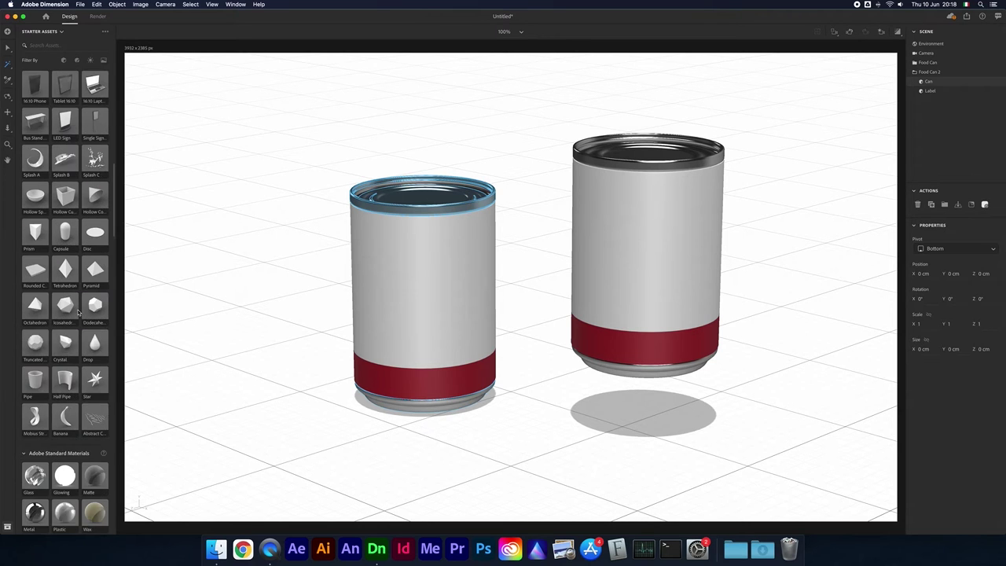
{"action": "scroll", "coordinate": [55, 420], "scroll_direction": "down", "scroll_amount": 1}
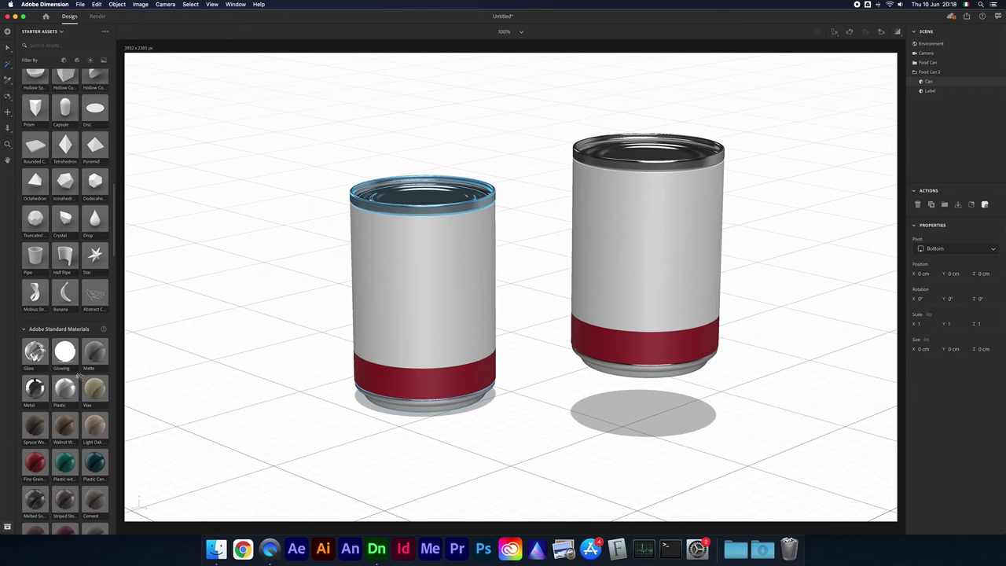
{"action": "left_click", "coordinate": [33, 387]}
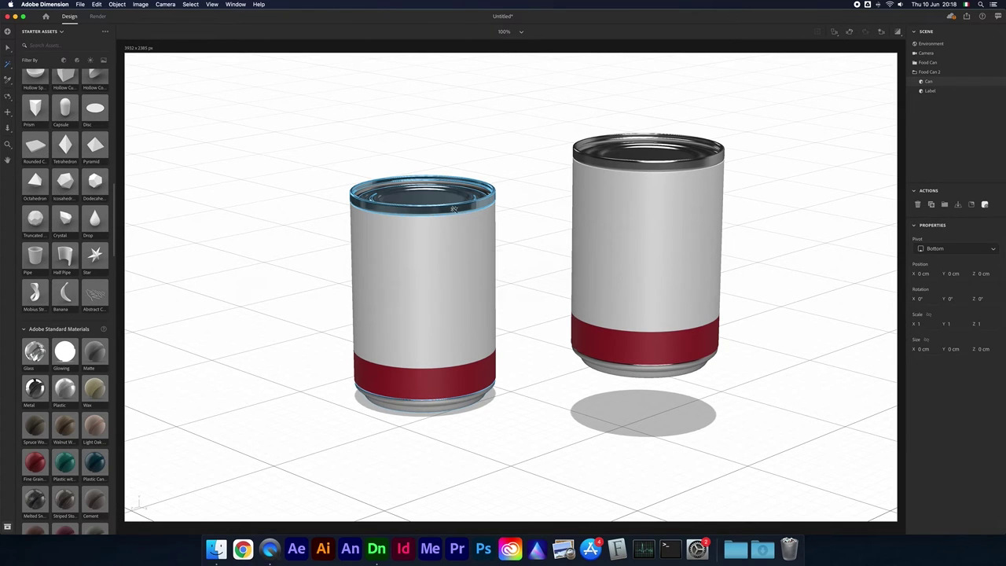
{"action": "left_click", "coordinate": [8, 49]}
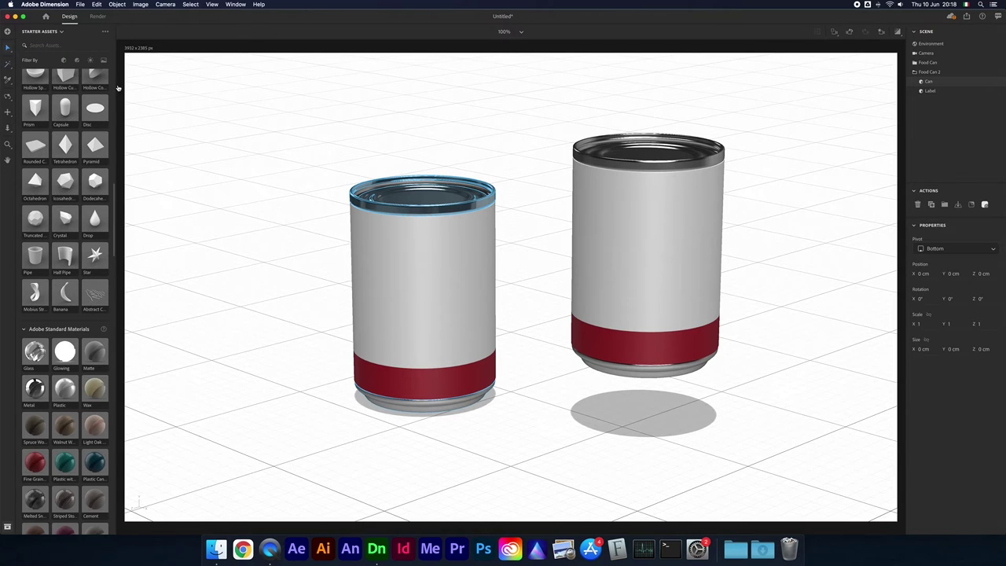
{"action": "left_click", "coordinate": [305, 157]}
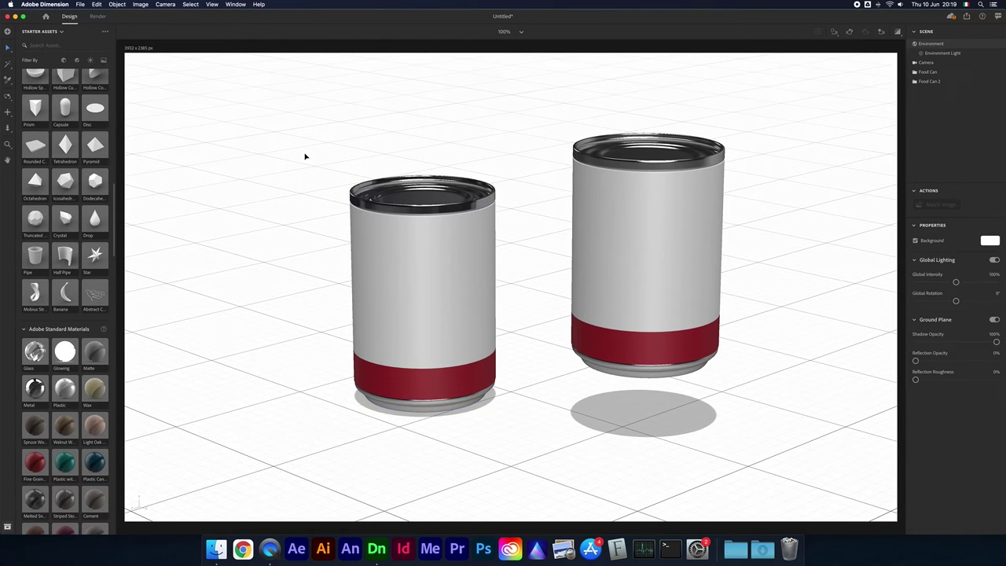
Lower the floating food can to the ground beside the other can, at about X -6.4 cm, Y 0 cm, Z -13.1 cm.
{"action": "left_click_drag", "start_coordinate": [620, 196], "coordinate": [637, 252]}
{"action": "left_click_drag", "start_coordinate": [678, 307], "coordinate": [611, 294]}
{"action": "left_click", "coordinate": [470, 204]}
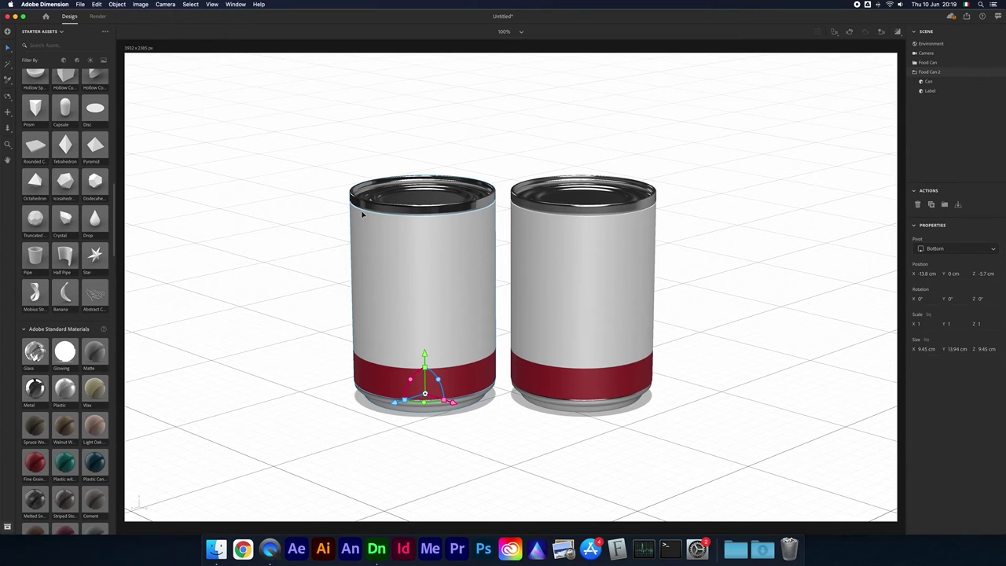
{"action": "left_click", "coordinate": [579, 186]}
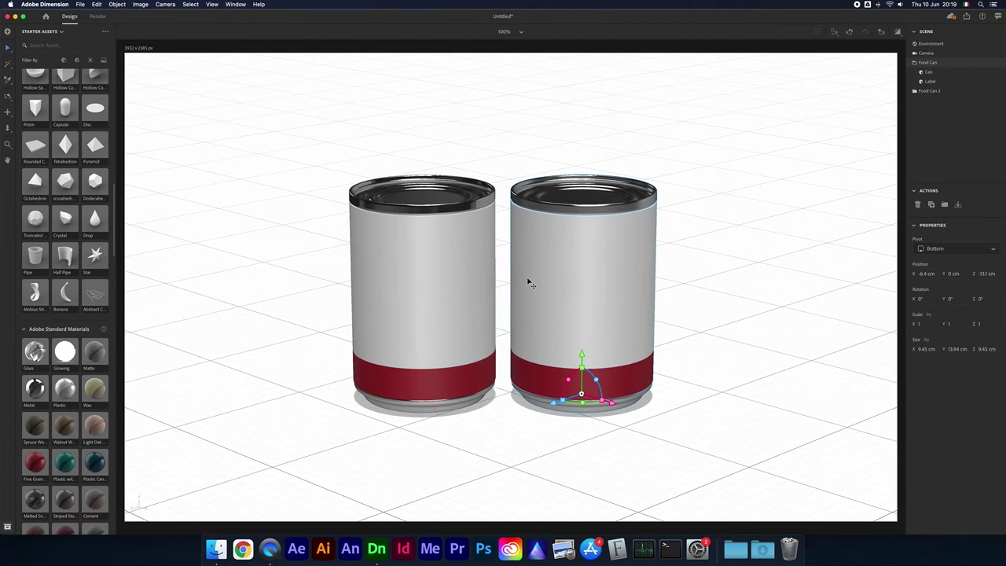
Use the Magic Wand to select the label of the Food Can 2 model, apply the Bronze honeycomb substance material, and clear the selection.
{"action": "left_click", "coordinate": [7, 69]}
{"action": "left_click", "coordinate": [422, 266]}
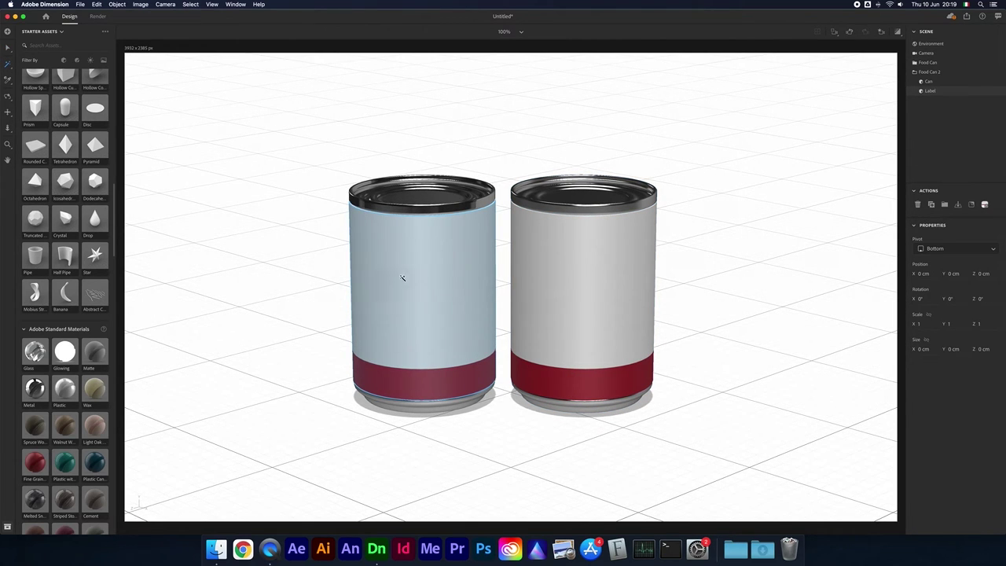
{"action": "scroll", "coordinate": [80, 337], "scroll_direction": "down", "scroll_amount": 10}
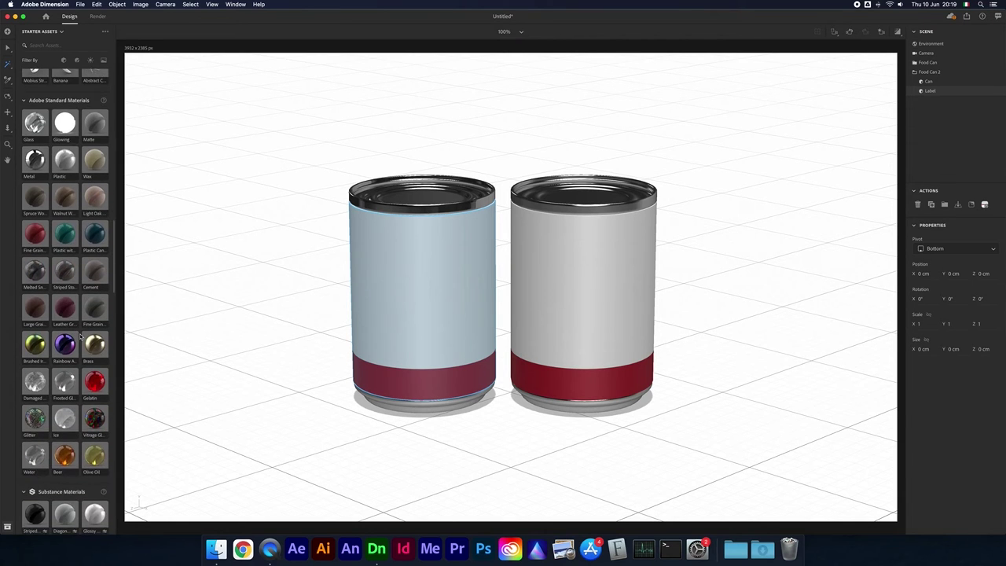
{"action": "scroll", "coordinate": [80, 336], "scroll_direction": "down", "scroll_amount": 10}
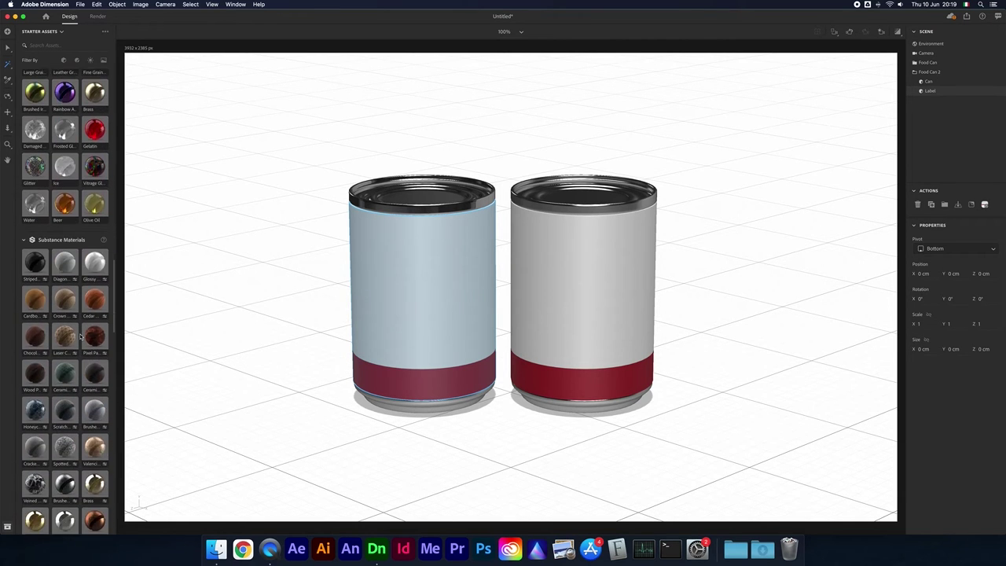
{"action": "scroll", "coordinate": [80, 336], "scroll_direction": "down", "scroll_amount": 12}
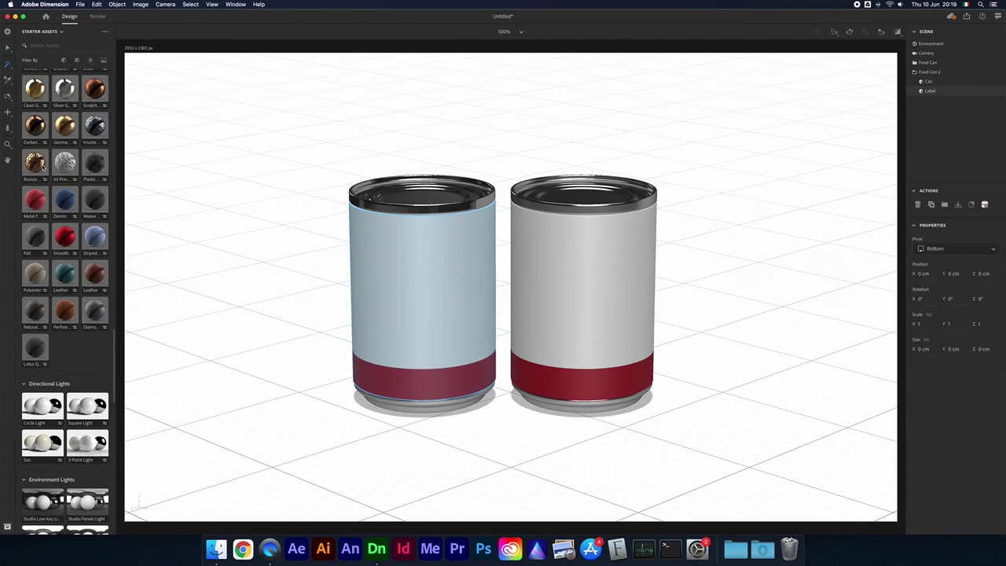
{"action": "left_click", "coordinate": [33, 162]}
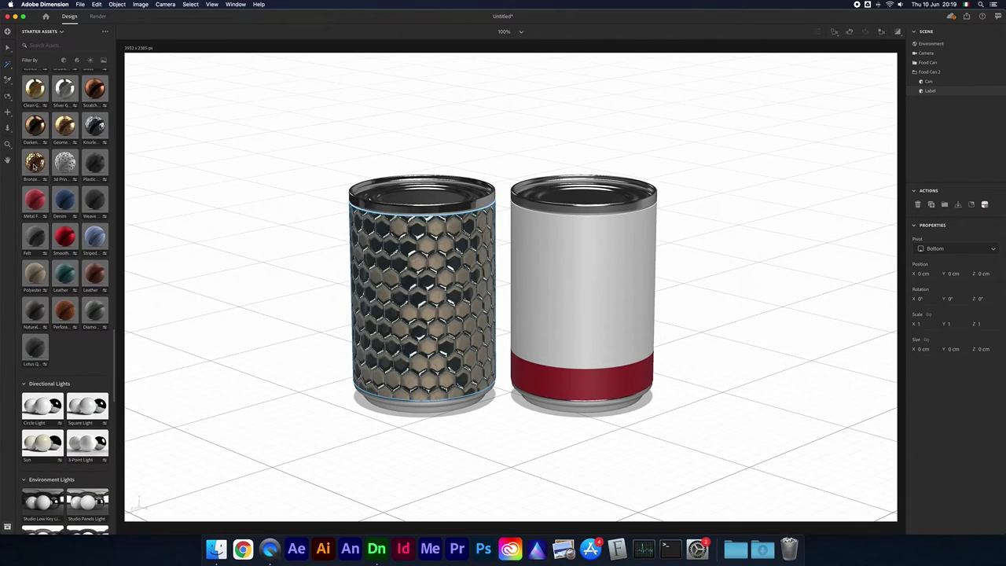
{"action": "left_click", "coordinate": [306, 295]}
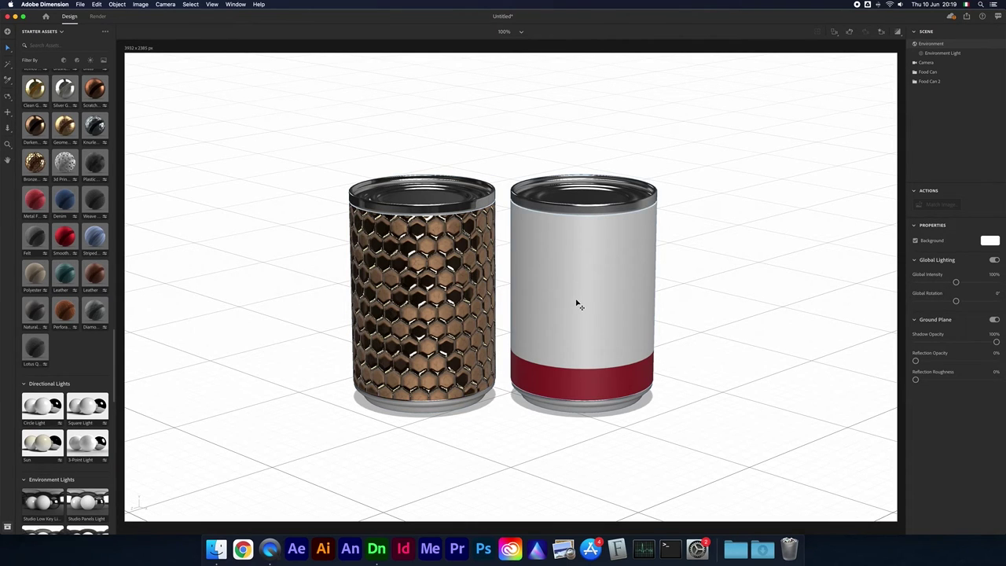
Select the lower metal part of the plain can with the Magic Wand, apply the red metal substance material, and clear the selection.
{"action": "left_click", "coordinate": [573, 408]}
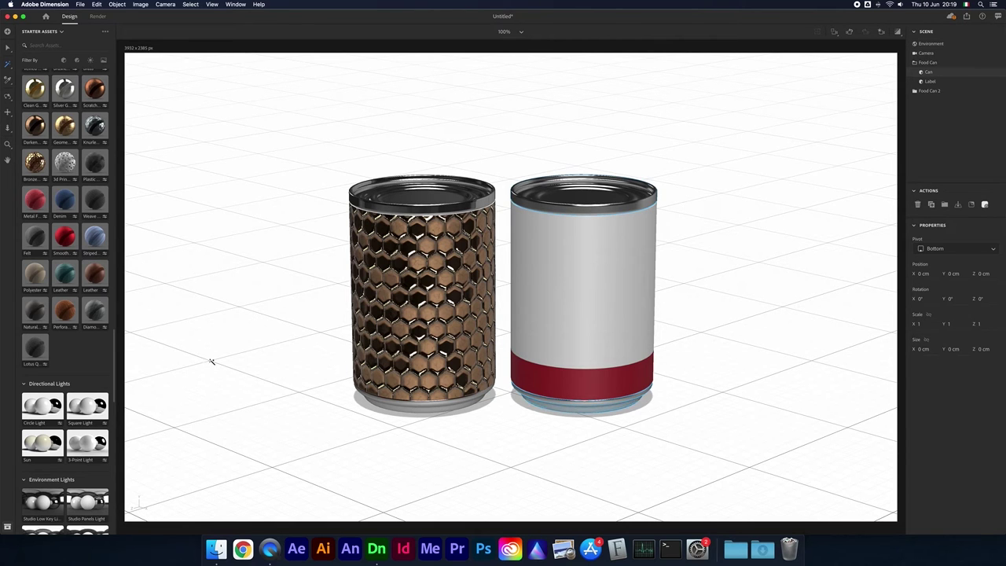
{"action": "scroll", "coordinate": [104, 378], "scroll_direction": "down", "scroll_amount": 3}
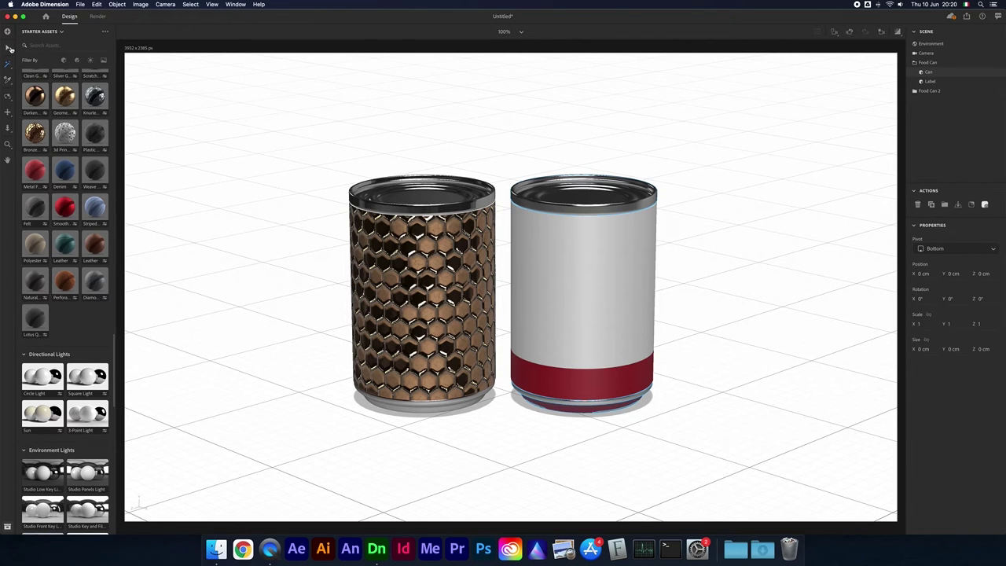
{"action": "left_click", "coordinate": [537, 129]}
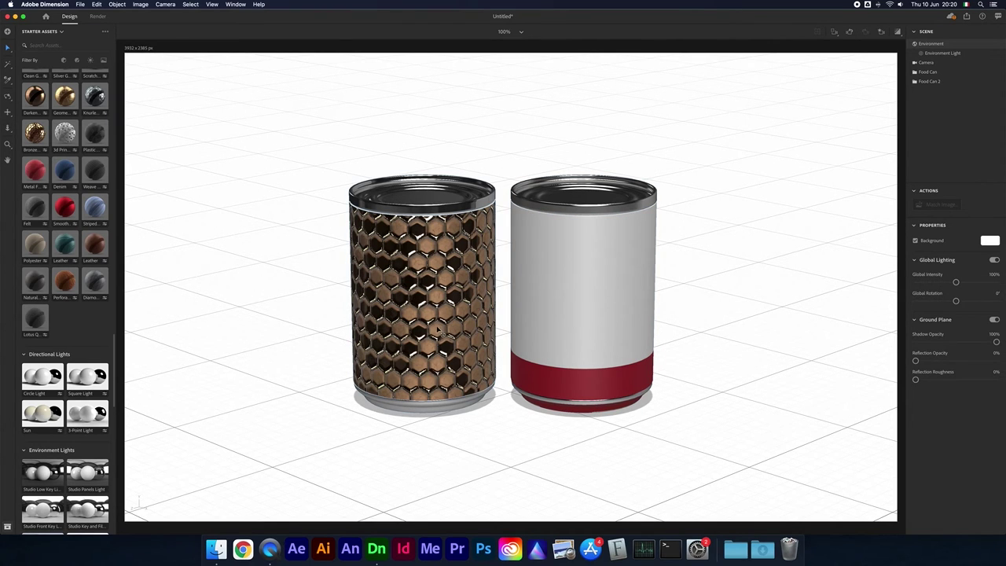
Tip the plain can onto its side so its base faces the camera, rotated about 22° in X and 91° in Z.
{"action": "left_click", "coordinate": [562, 267]}
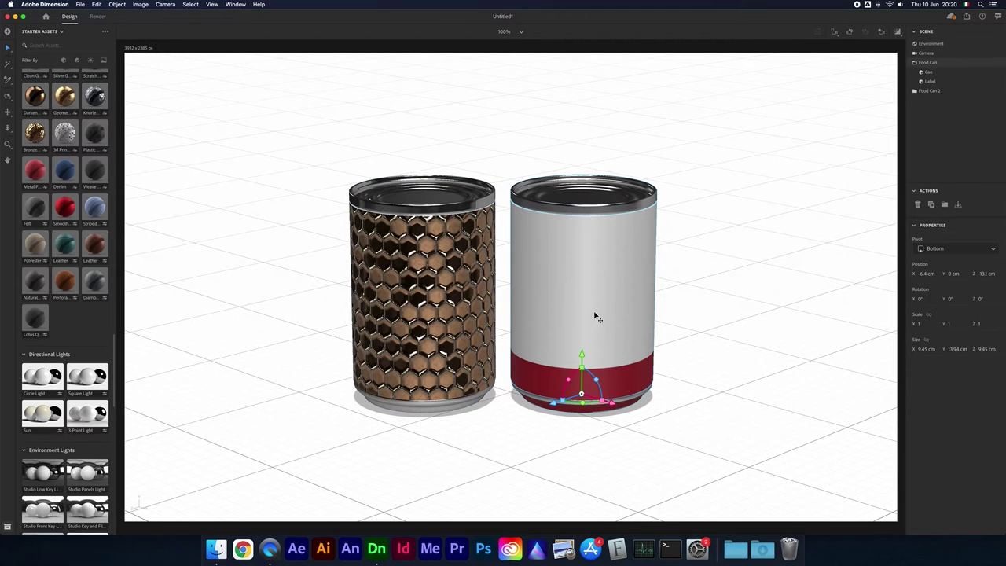
{"action": "left_click_drag", "start_coordinate": [596, 378], "coordinate": [529, 318]}
{"action": "left_click_drag", "start_coordinate": [540, 376], "coordinate": [659, 355]}
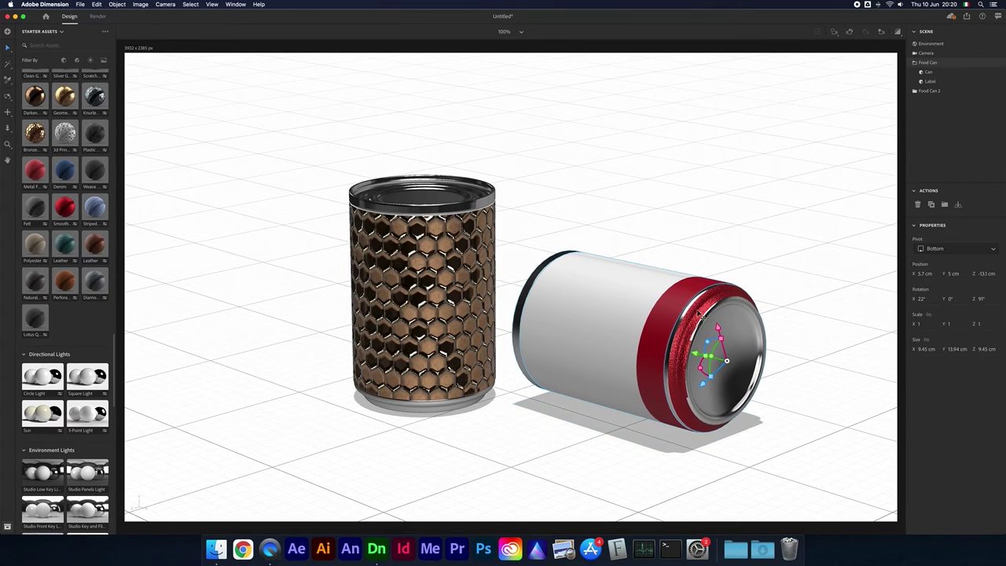
Select the lying can's base with the Magic Wand, try the red metal material, and replace it with the silver patterned 3D substance material.
{"action": "left_click", "coordinate": [8, 63]}
{"action": "left_click", "coordinate": [711, 354]}
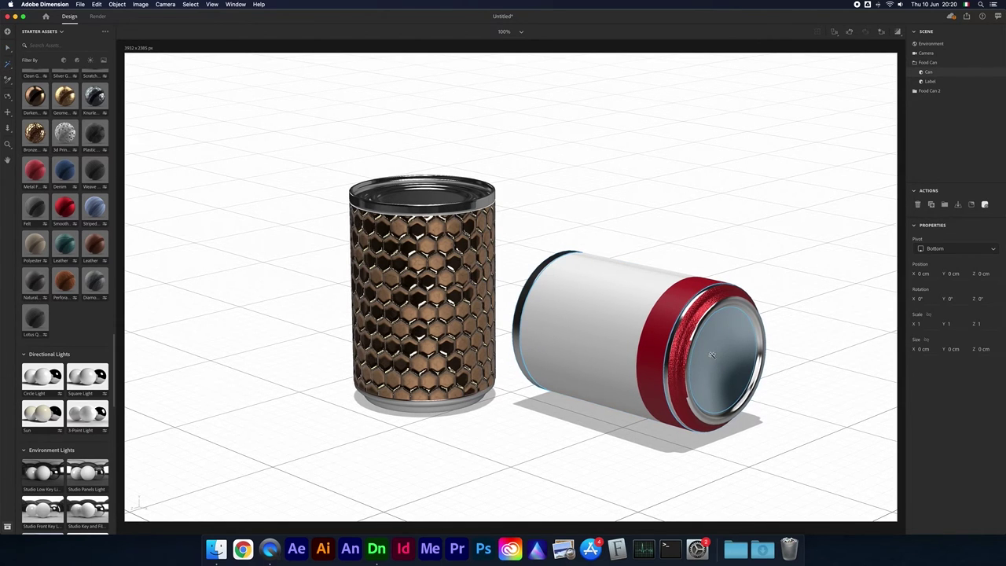
{"action": "left_click", "coordinate": [31, 170]}
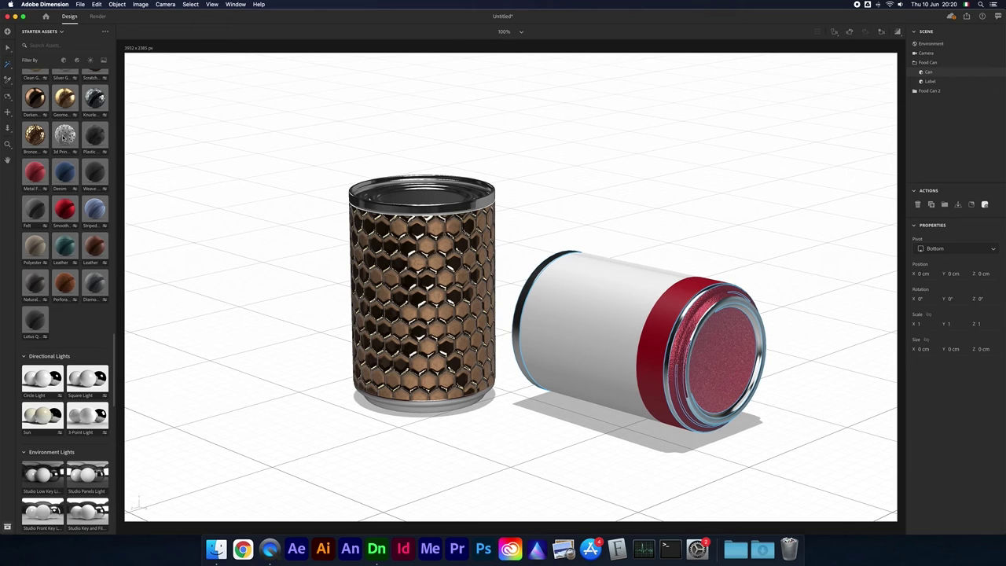
{"action": "scroll", "coordinate": [65, 135], "scroll_direction": "up", "scroll_amount": 1}
{"action": "left_click", "coordinate": [64, 135]}
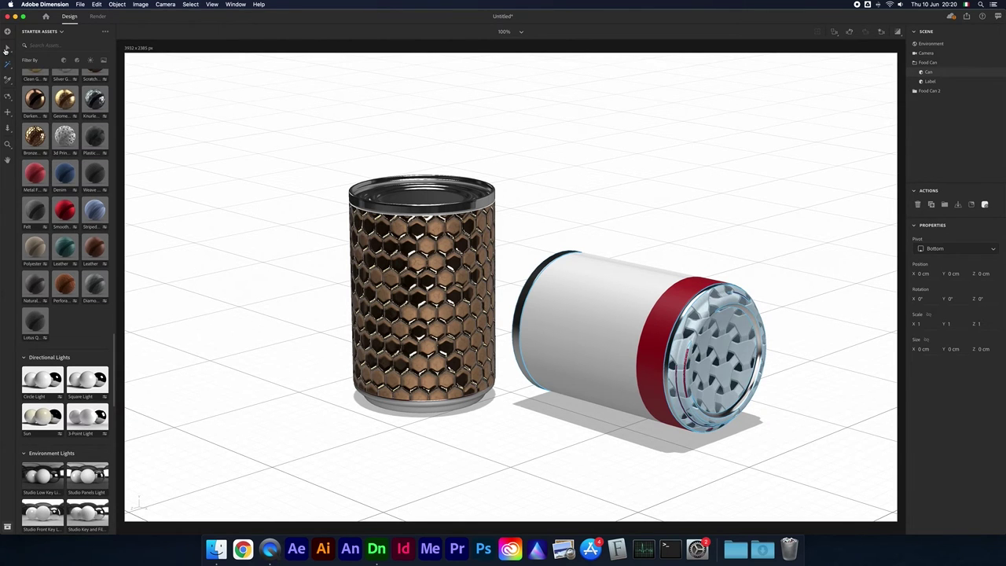
Stand the lying can upright again beside the honeycomb can, at about X -4.2 cm, Y 0 cm, Z -14.5 cm.
{"action": "left_click", "coordinate": [657, 352]}
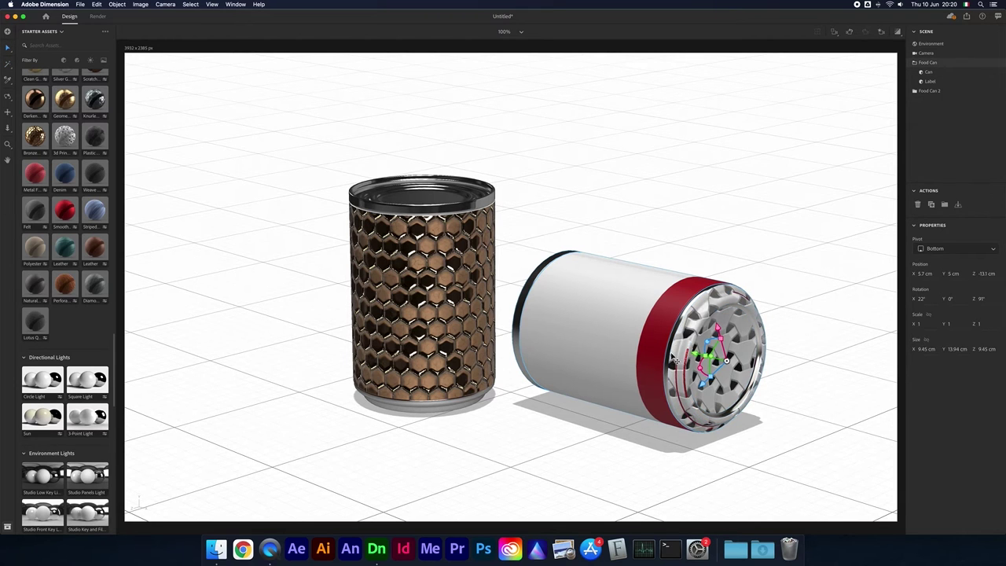
{"action": "left_click_drag", "start_coordinate": [724, 378], "coordinate": [622, 401]}
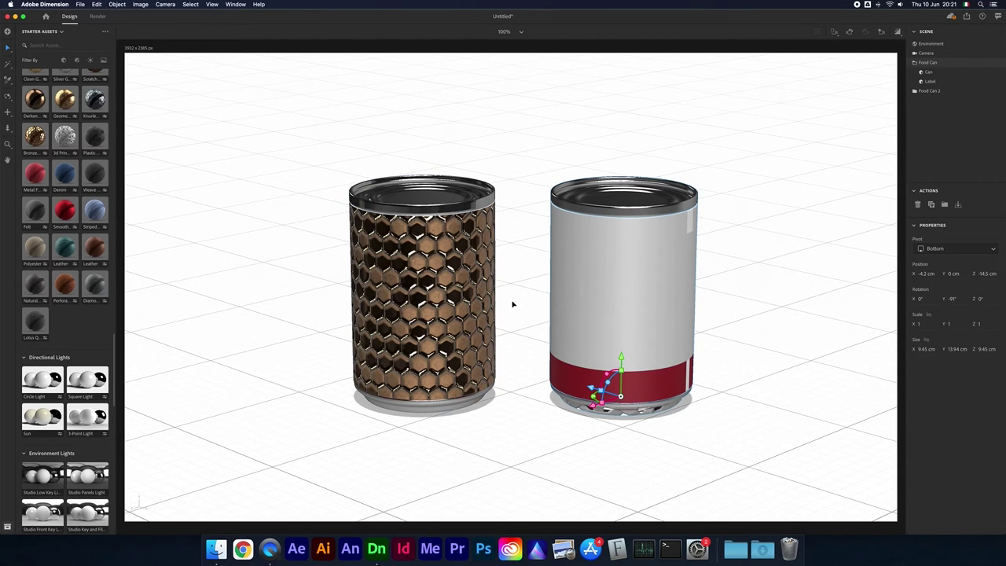
{"action": "left_click_drag", "start_coordinate": [611, 246], "coordinate": [611, 249]}
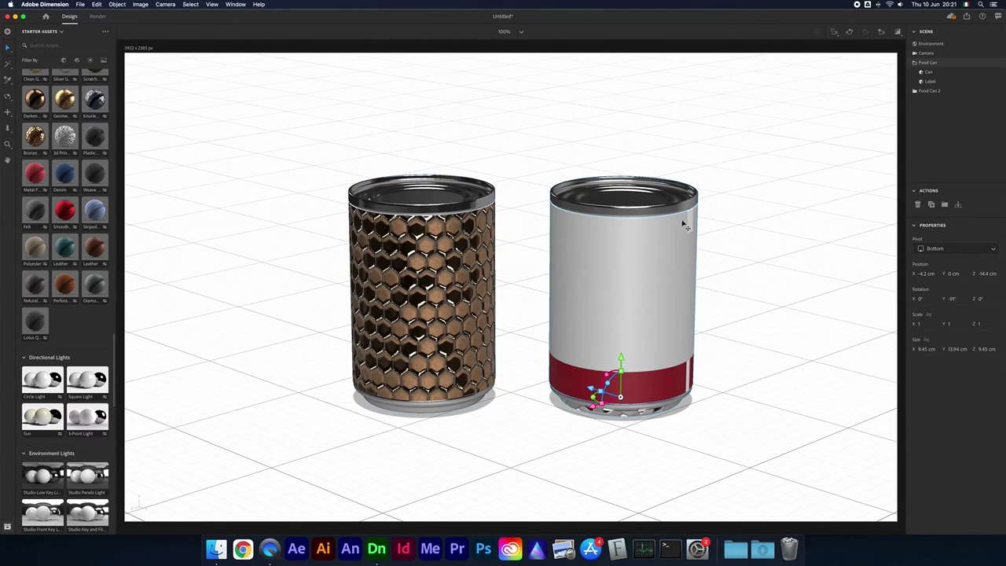
{"action": "mouse_move", "coordinate": [621, 289]}
{"action": "left_mouse_down"}
{"action": "mouse_move", "coordinate": [633, 287]}
{"action": "mouse_move", "coordinate": [621, 288]}
{"action": "left_mouse_up"}
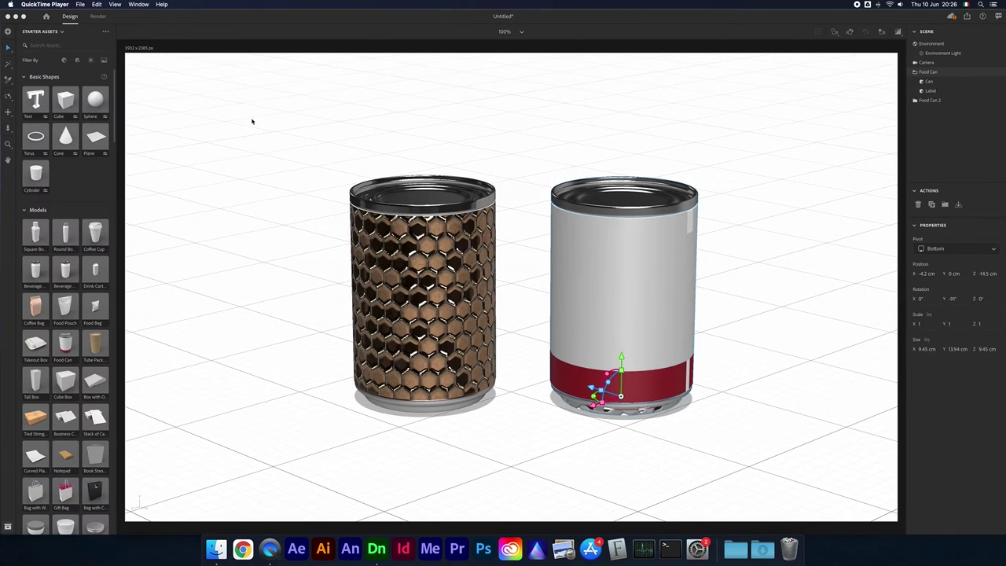
Browse the starter assets down to the directional and environment lights, and examine the scene's environment properties.
{"action": "scroll", "coordinate": [57, 194], "scroll_direction": "down", "scroll_amount": 6}
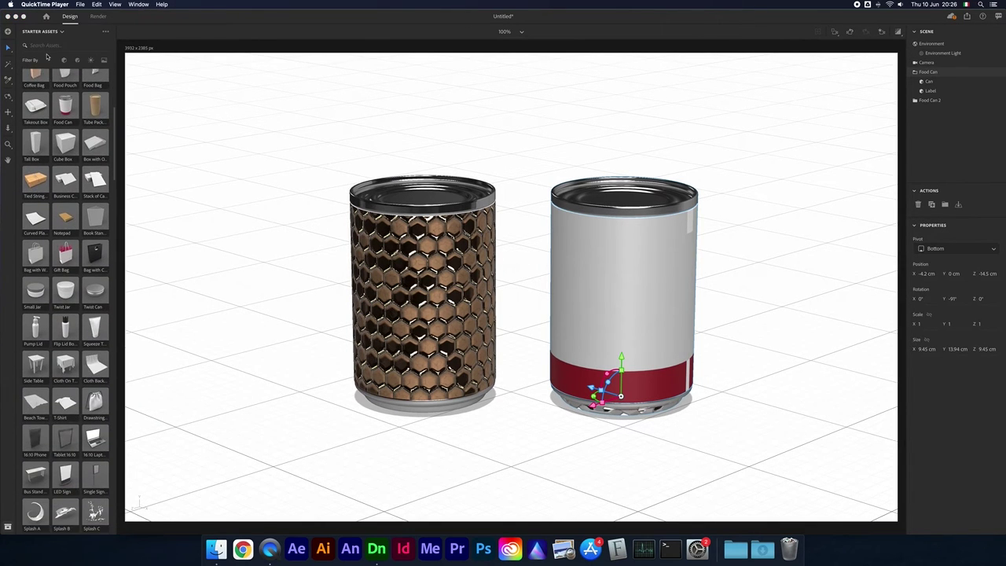
{"action": "scroll", "coordinate": [75, 268], "scroll_direction": "down", "scroll_amount": 20}
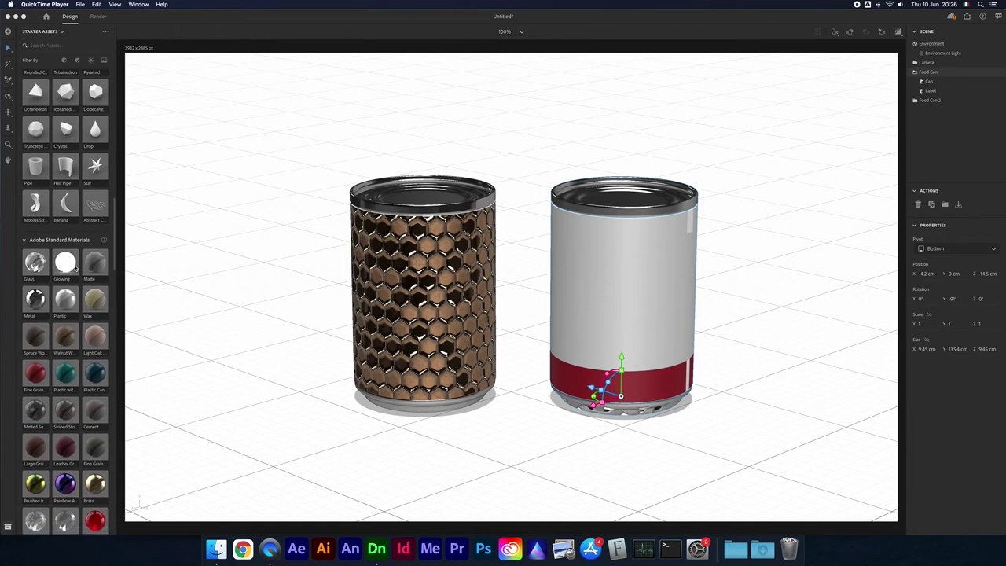
{"action": "scroll", "coordinate": [78, 238], "scroll_direction": "down", "scroll_amount": 11}
{"action": "scroll", "coordinate": [78, 240], "scroll_direction": "down", "scroll_amount": 15}
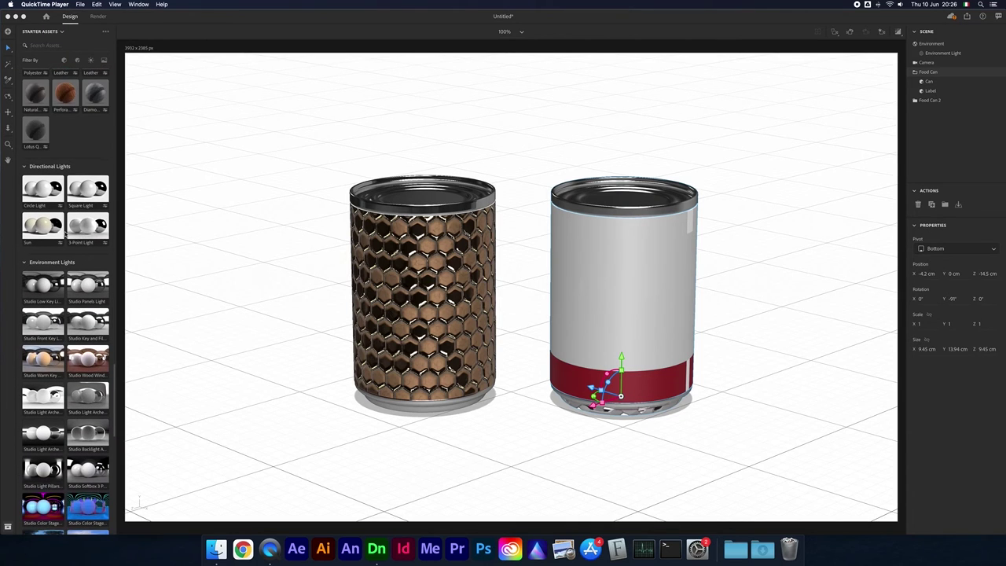
{"action": "scroll", "coordinate": [65, 338], "scroll_direction": "up", "scroll_amount": 5}
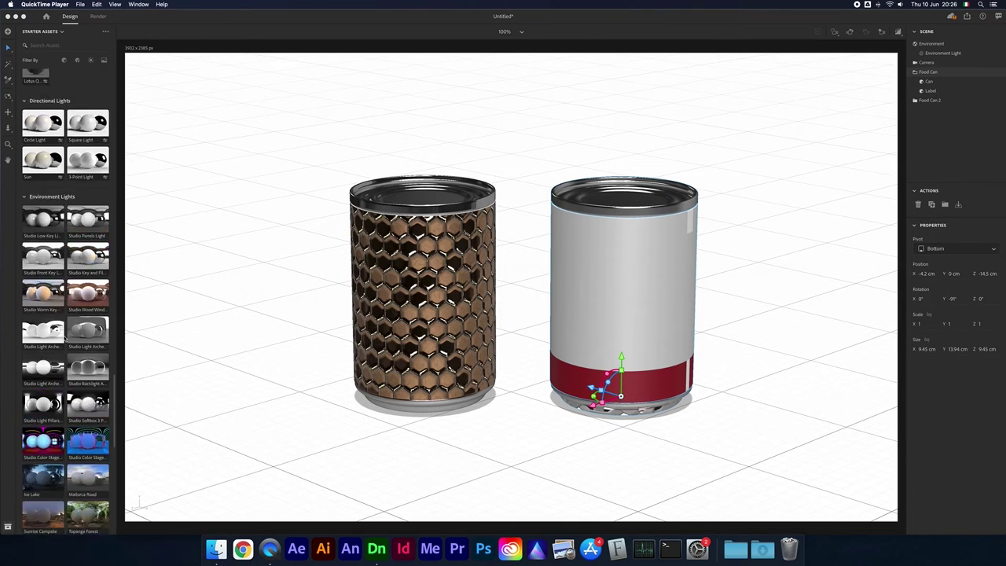
{"action": "left_click", "coordinate": [934, 47]}
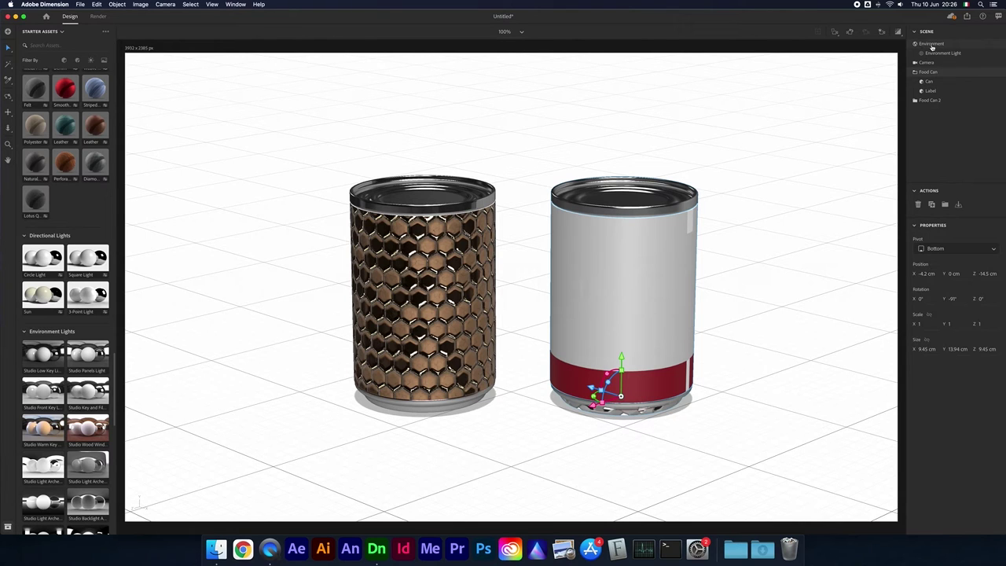
{"action": "left_click", "coordinate": [931, 45]}
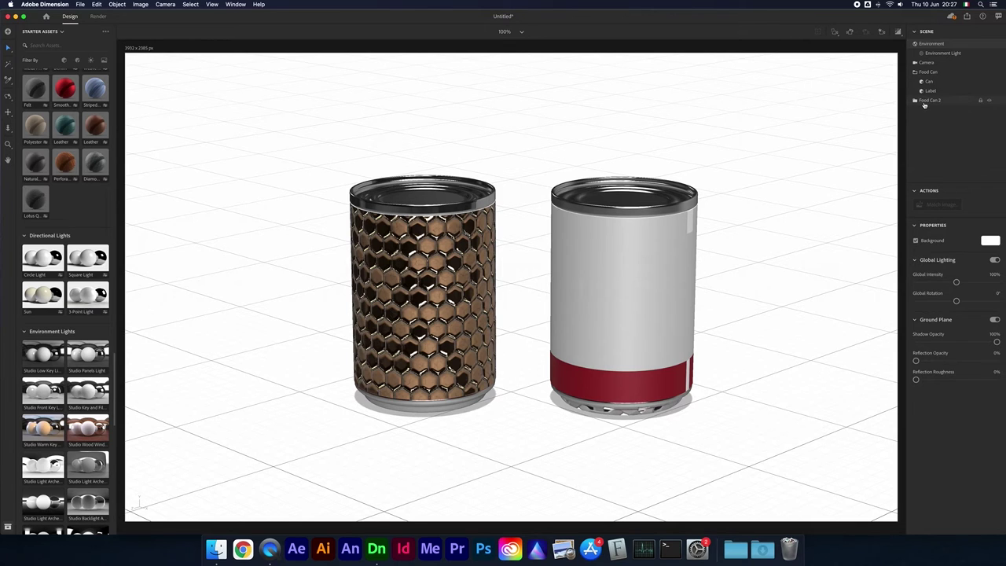
Examine both food can groups in the scene hierarchy, expanding Food Can 2 and selecting its Label and Can parts.
{"action": "left_click", "coordinate": [924, 101]}
{"action": "left_click", "coordinate": [928, 82]}
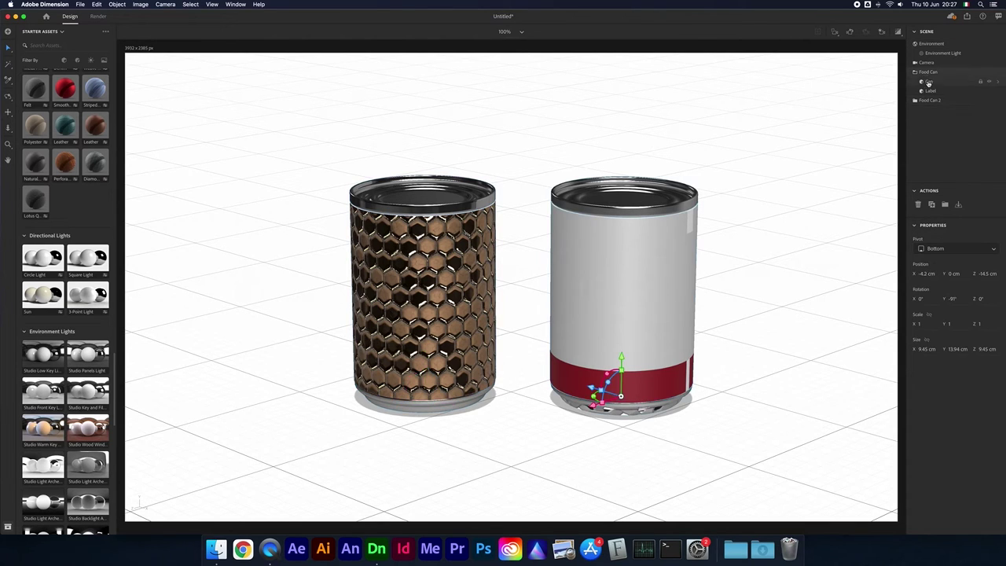
{"action": "left_click", "coordinate": [923, 102]}
{"action": "left_click", "coordinate": [626, 272]}
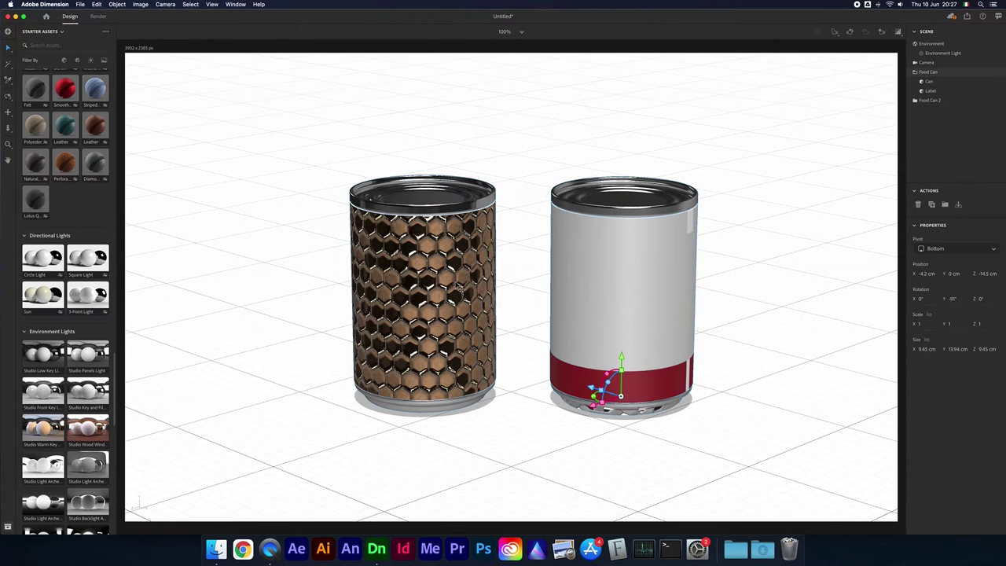
{"action": "left_click", "coordinate": [930, 102]}
{"action": "left_click", "coordinate": [915, 101]}
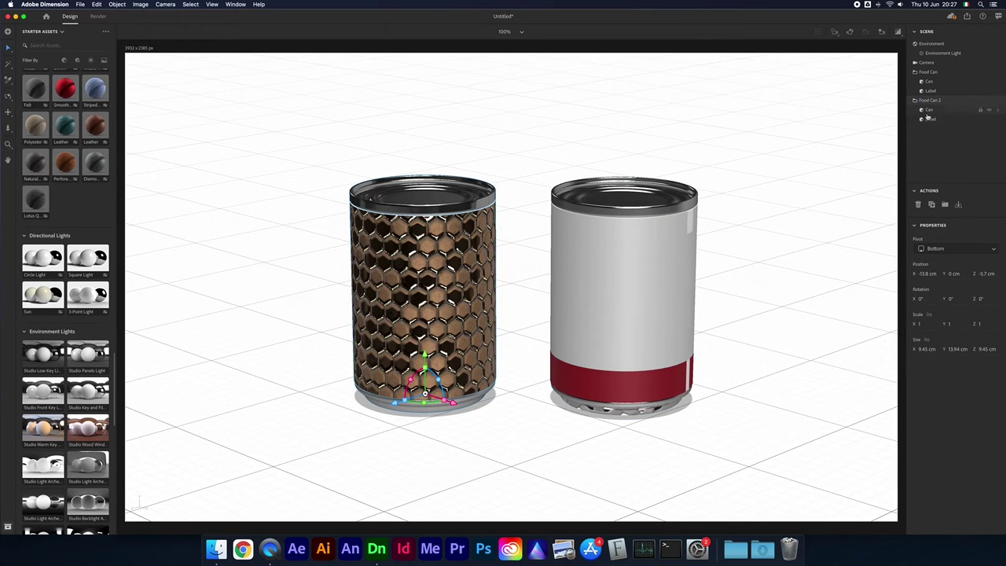
{"action": "left_click", "coordinate": [928, 120]}
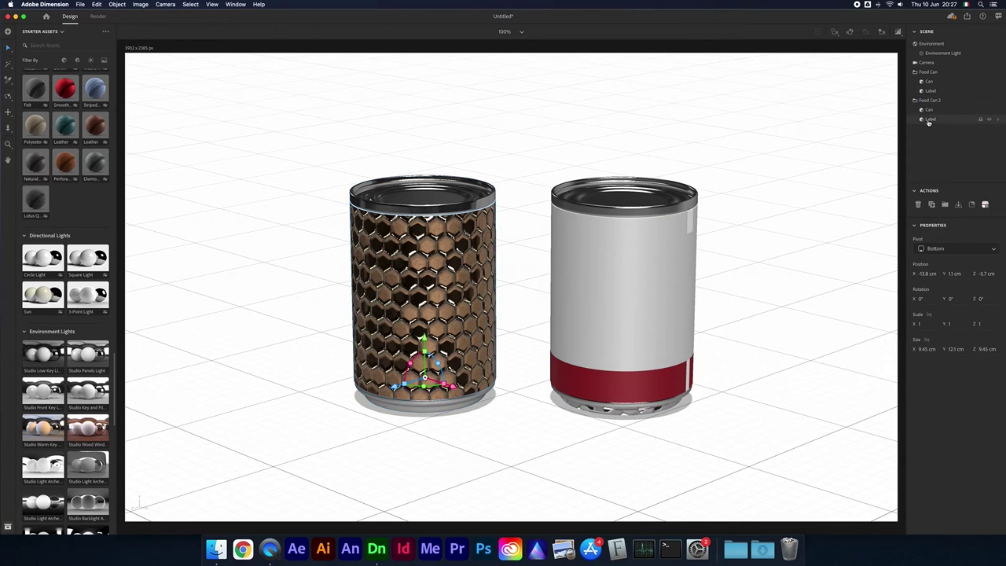
{"action": "left_click", "coordinate": [928, 111]}
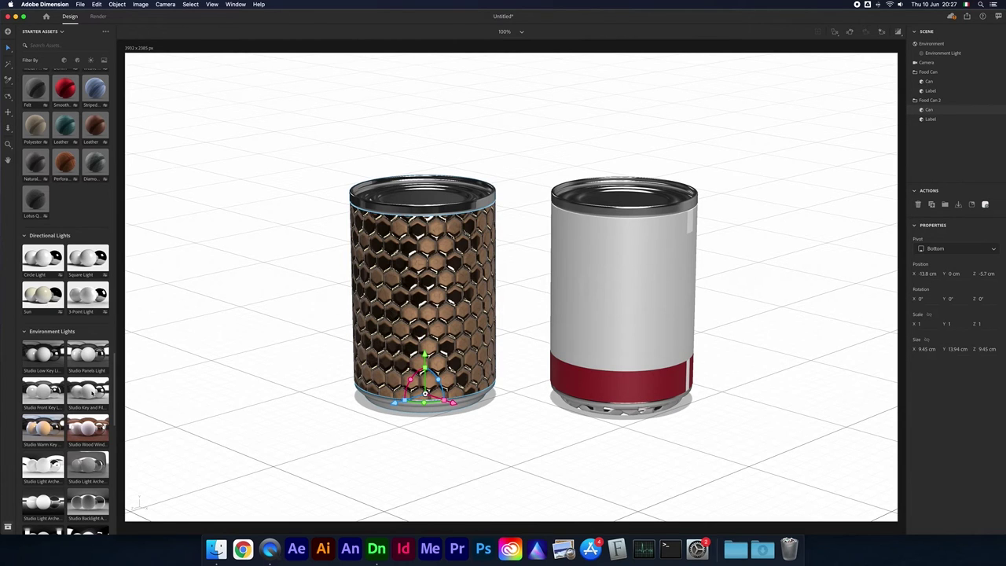
Light the scene with the Topanga Forest environment light.
{"action": "scroll", "coordinate": [92, 390], "scroll_direction": "down", "scroll_amount": 6}
{"action": "left_click", "coordinate": [36, 409]}
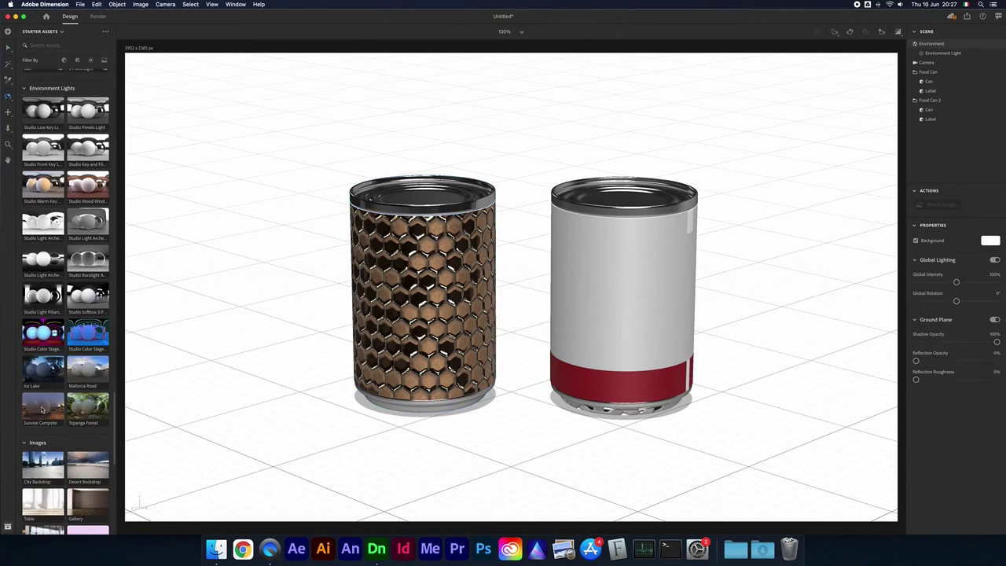
{"action": "left_click", "coordinate": [82, 408]}
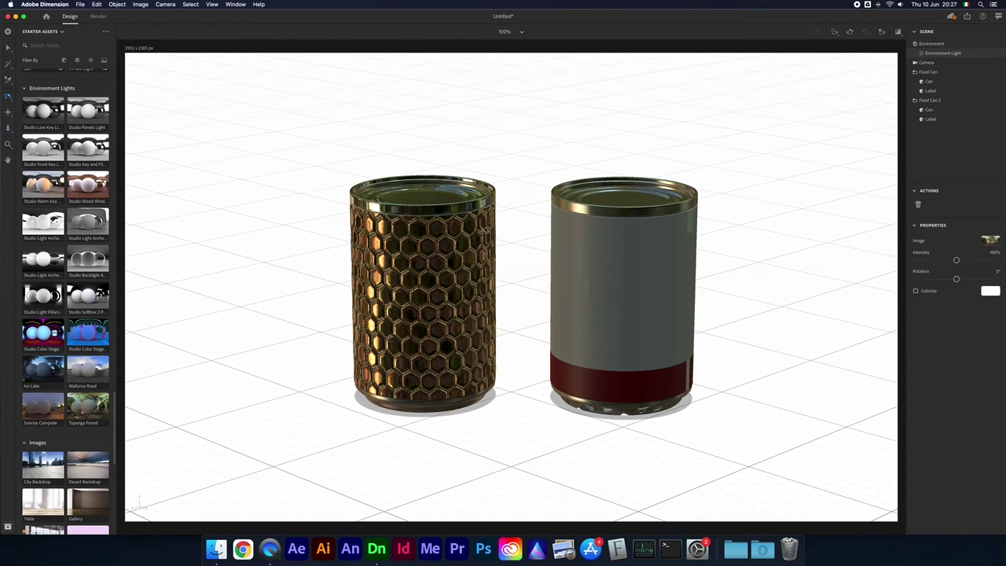
Adjust the environment light to 100% intensity and rotate it to about 130°.
{"action": "left_click_drag", "start_coordinate": [956, 262], "coordinate": [967, 261]}
{"action": "left_click_drag", "start_coordinate": [967, 260], "coordinate": [986, 279]}
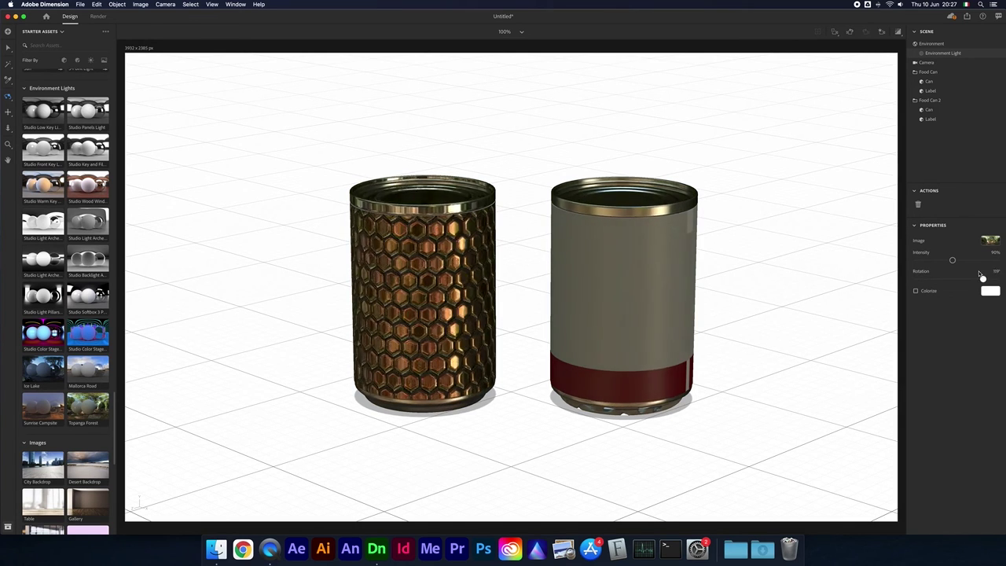
{"action": "mouse_move", "coordinate": [953, 261]}
{"action": "left_mouse_down"}
{"action": "mouse_move", "coordinate": [908, 259]}
{"action": "mouse_move", "coordinate": [996, 260]}
{"action": "mouse_move", "coordinate": [964, 261]}
{"action": "left_mouse_up"}
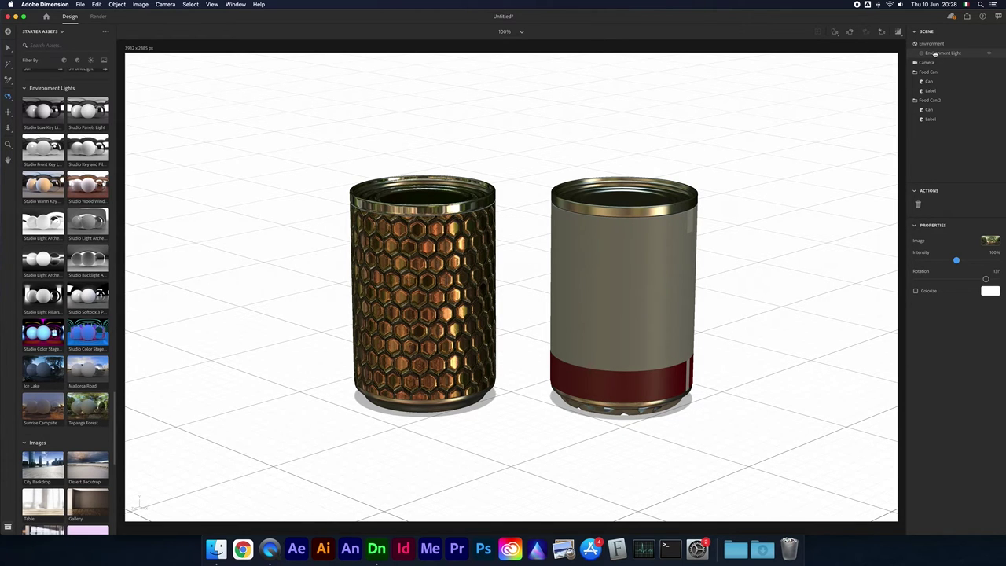
Delete the environment light from the scene and select the Environment.
{"action": "key", "text": "Delete"}
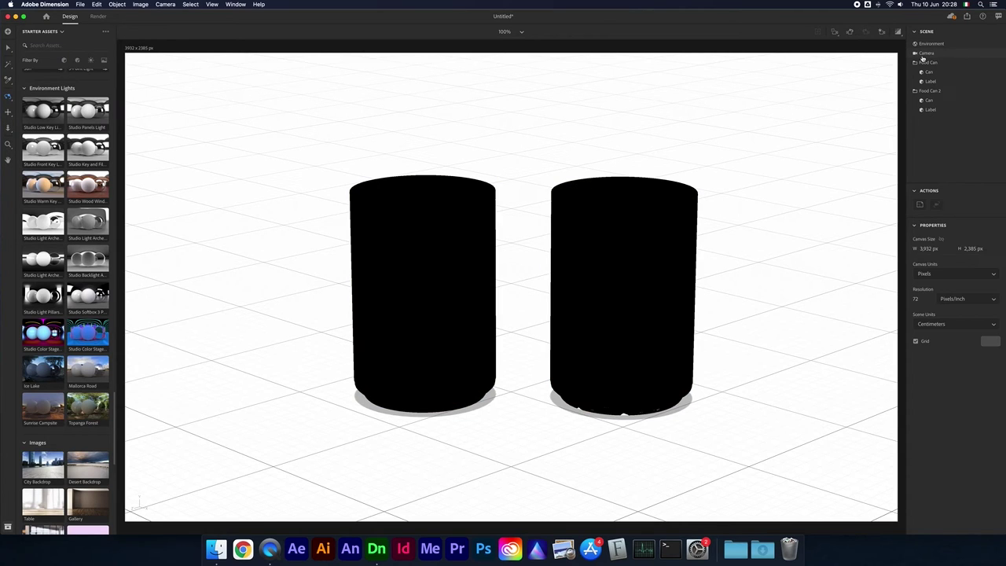
{"action": "left_click", "coordinate": [928, 45]}
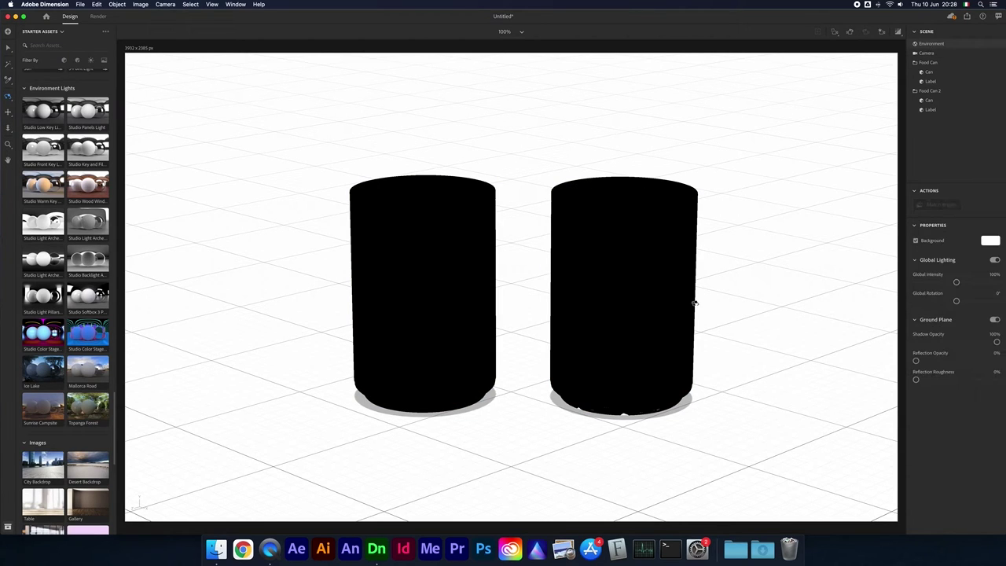
Light the scene with the first Studio Light Arche… environment light at about 83% intensity and 58° rotation.
{"action": "left_click", "coordinate": [45, 223]}
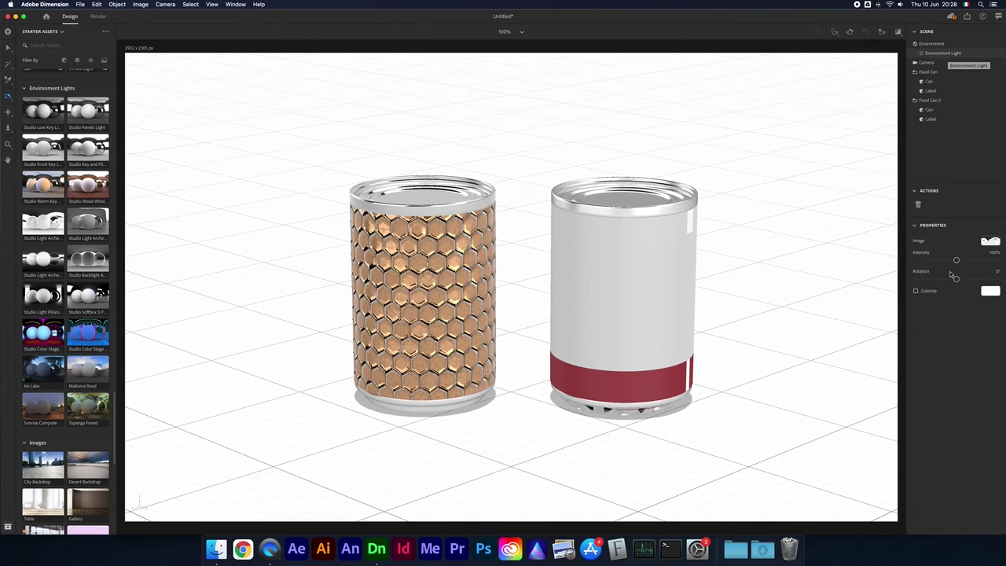
{"action": "mouse_move", "coordinate": [956, 261]}
{"action": "left_mouse_down"}
{"action": "mouse_move", "coordinate": [935, 260]}
{"action": "mouse_move", "coordinate": [951, 261]}
{"action": "left_mouse_up"}
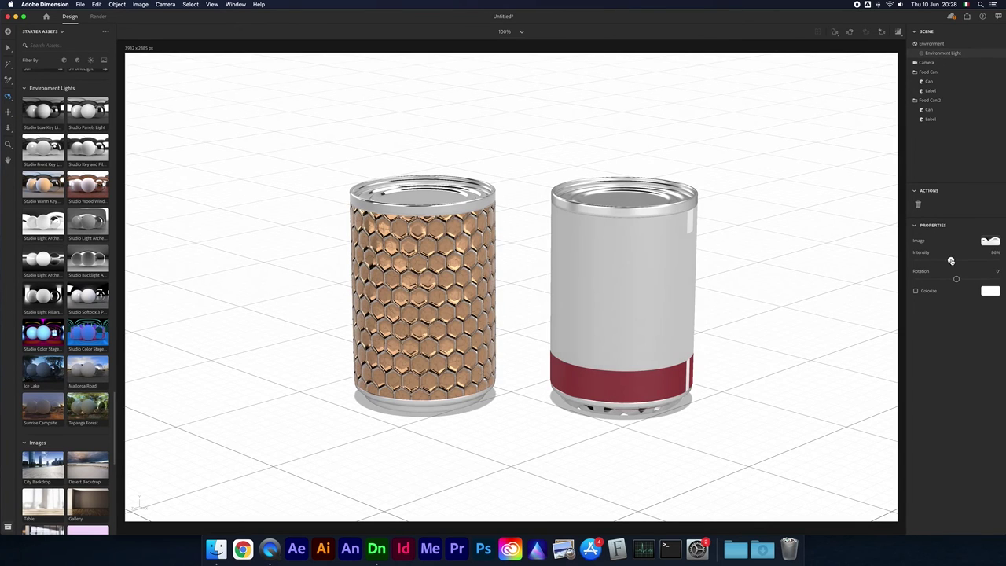
{"action": "left_click_drag", "start_coordinate": [956, 279], "coordinate": [976, 279]}
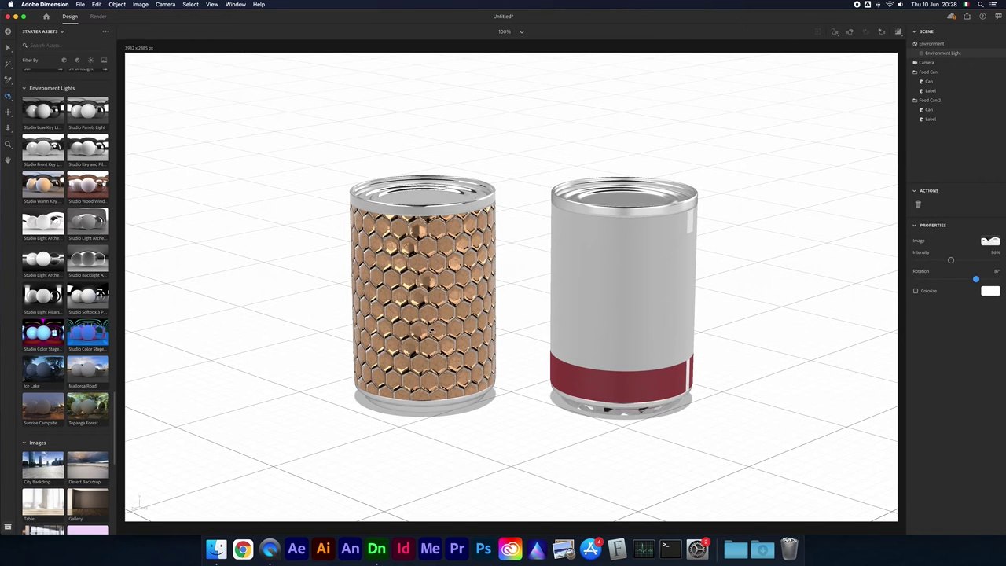
{"action": "left_click_drag", "start_coordinate": [951, 261], "coordinate": [969, 280]}
Replace the lighting with the Studio Front Key environment light and adjust it to about 141% intensity and -26° rotation.
{"action": "scroll", "coordinate": [82, 236], "scroll_direction": "up", "scroll_amount": 3}
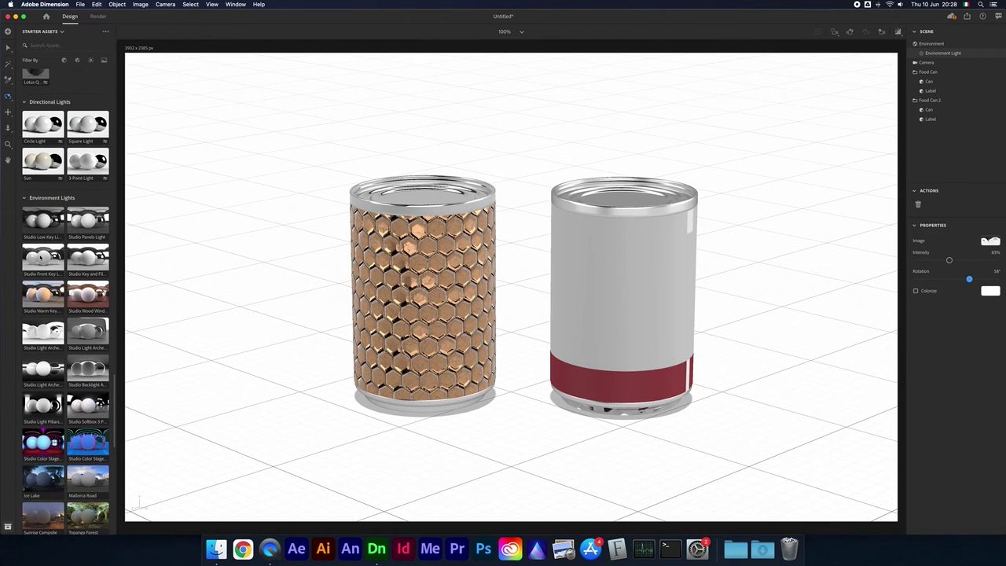
{"action": "left_click_drag", "start_coordinate": [42, 257], "coordinate": [633, 250]}
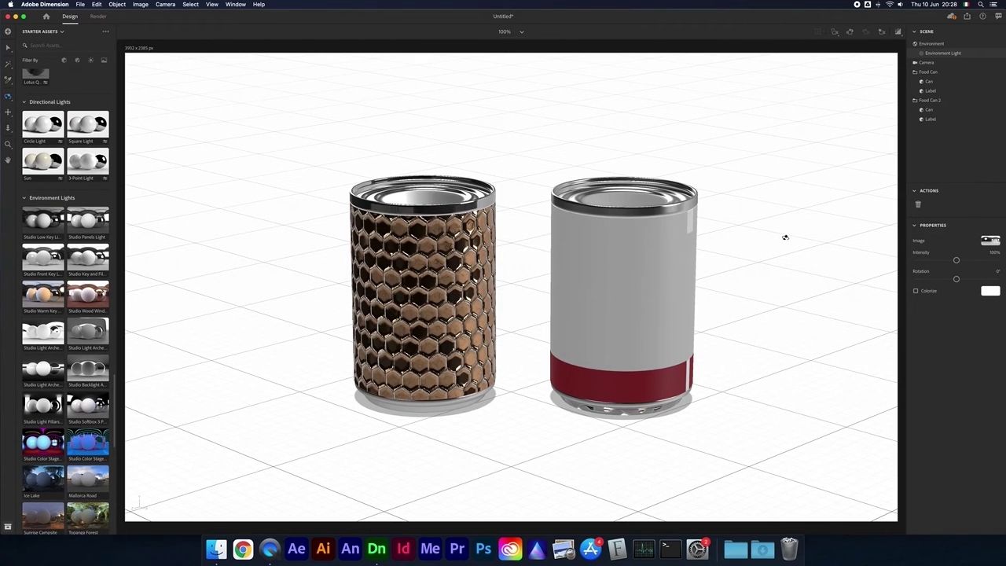
{"action": "mouse_move", "coordinate": [955, 279]}
{"action": "left_mouse_down"}
{"action": "mouse_move", "coordinate": [981, 280]}
{"action": "mouse_move", "coordinate": [903, 277]}
{"action": "mouse_move", "coordinate": [994, 280]}
{"action": "mouse_move", "coordinate": [958, 280]}
{"action": "left_mouse_up"}
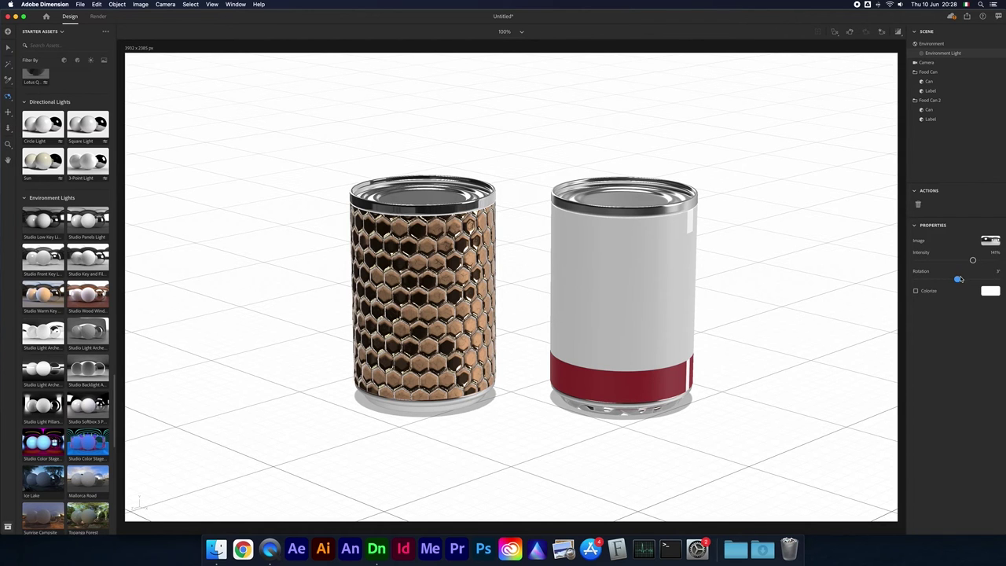
{"action": "left_click_drag", "start_coordinate": [957, 280], "coordinate": [950, 279]}
{"action": "left_click_drag", "start_coordinate": [938, 279], "coordinate": [950, 279]}
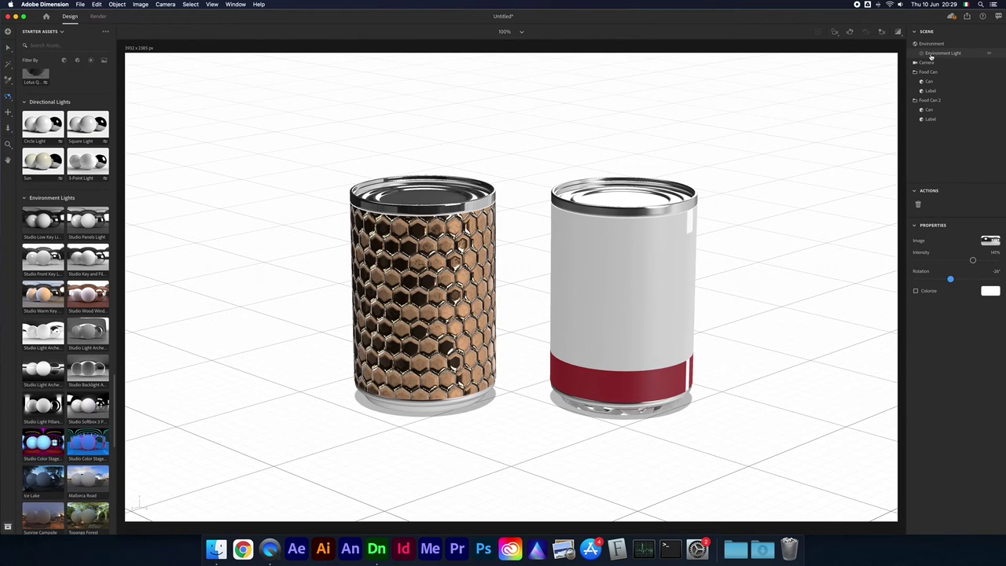
Delete the environment light and light the scene with the Sun directional light instead.
{"action": "key", "text": "Delete"}
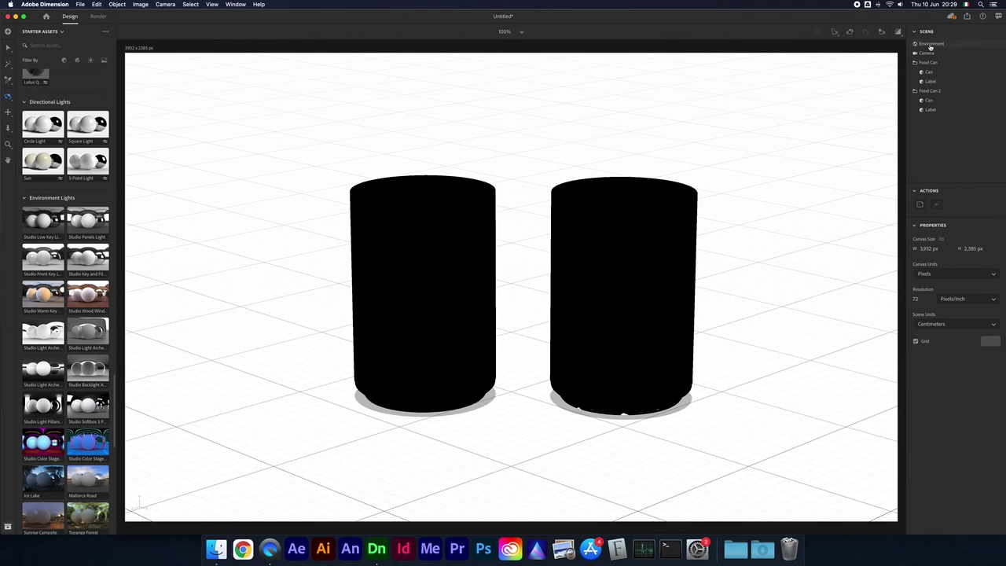
{"action": "left_click", "coordinate": [930, 44]}
{"action": "scroll", "coordinate": [69, 279], "scroll_direction": "up", "scroll_amount": 3}
{"action": "left_click", "coordinate": [40, 228]}
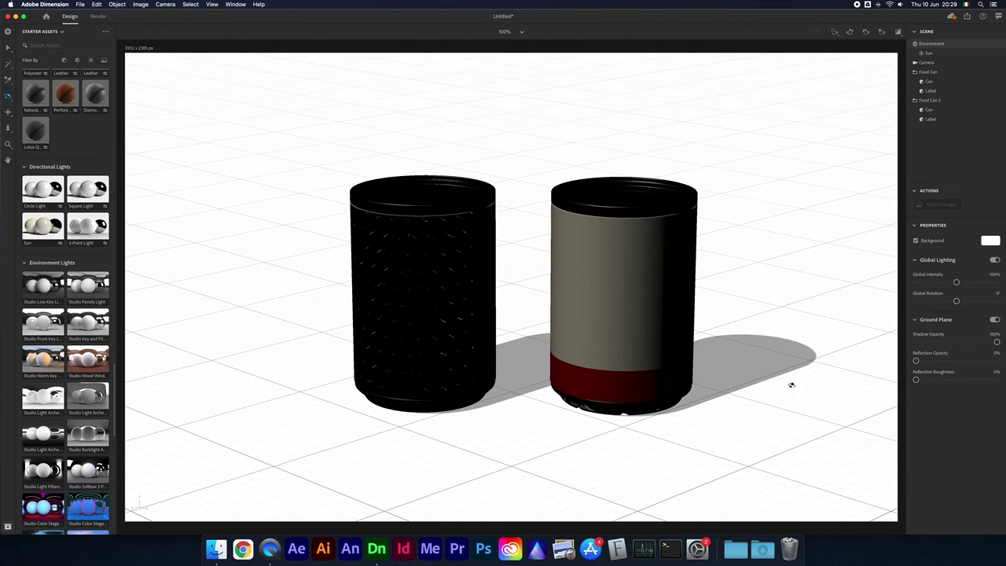
Set the environment's global intensity to about 143%, global rotation to 75°, shadow opacity to 78% and reflection opacity to 18%.
{"action": "mouse_move", "coordinate": [956, 283]}
{"action": "left_mouse_down"}
{"action": "mouse_move", "coordinate": [924, 284]}
{"action": "mouse_move", "coordinate": [997, 282]}
{"action": "mouse_move", "coordinate": [939, 283]}
{"action": "mouse_move", "coordinate": [983, 282]}
{"action": "mouse_move", "coordinate": [964, 282]}
{"action": "mouse_move", "coordinate": [972, 282]}
{"action": "left_mouse_up"}
{"action": "left_click", "coordinate": [994, 260]}
{"action": "left_click", "coordinate": [993, 260]}
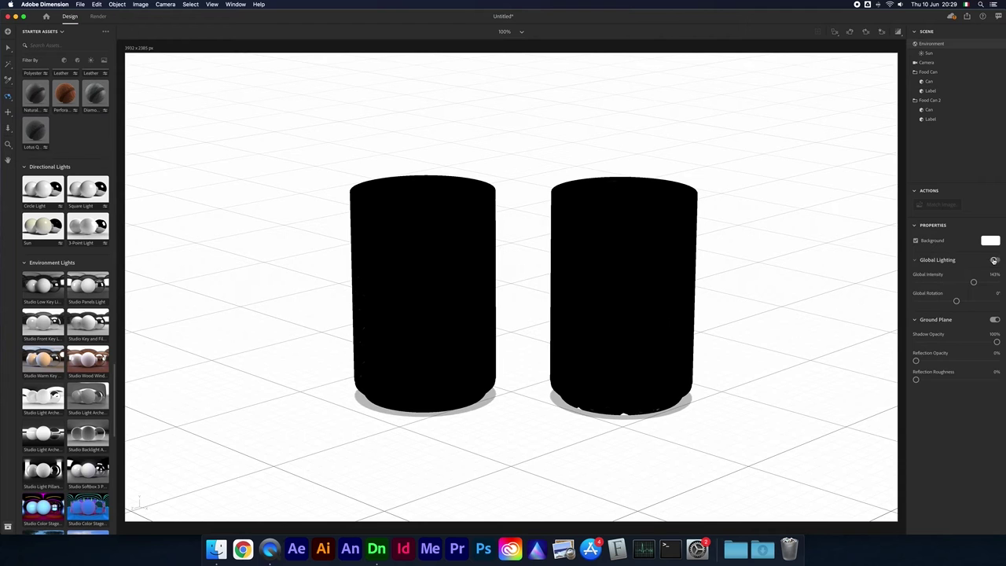
{"action": "mouse_move", "coordinate": [958, 303]}
{"action": "left_mouse_down"}
{"action": "mouse_move", "coordinate": [983, 301]}
{"action": "mouse_move", "coordinate": [951, 303]}
{"action": "mouse_move", "coordinate": [970, 302]}
{"action": "left_mouse_up"}
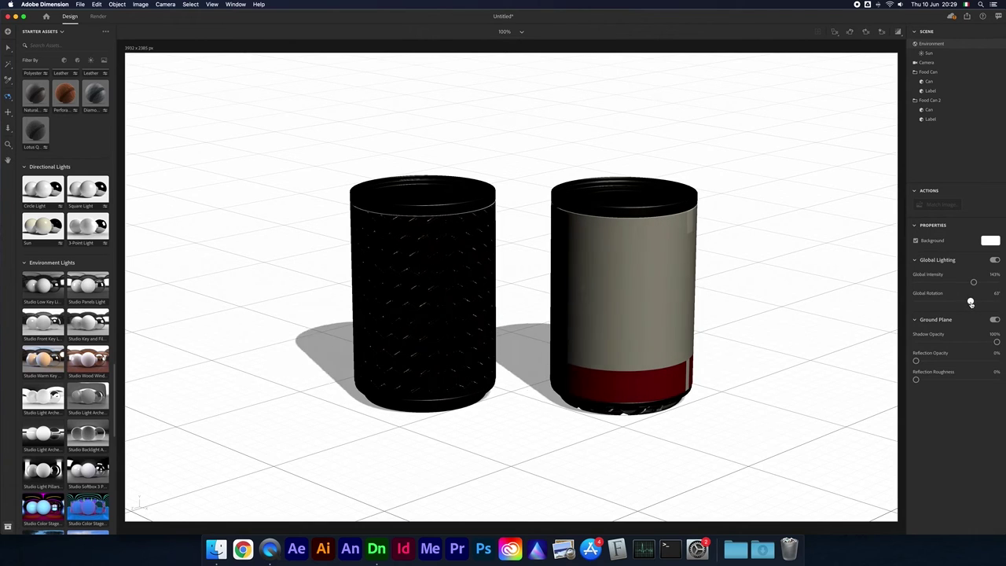
{"action": "mouse_move", "coordinate": [993, 342]}
{"action": "left_mouse_down"}
{"action": "mouse_move", "coordinate": [892, 334]}
{"action": "mouse_move", "coordinate": [978, 342]}
{"action": "left_mouse_up"}
{"action": "left_click_drag", "start_coordinate": [915, 360], "coordinate": [929, 361]}
{"action": "mouse_move", "coordinate": [970, 301]}
{"action": "left_mouse_down"}
{"action": "mouse_move", "coordinate": [981, 300]}
{"action": "mouse_move", "coordinate": [974, 305]}
{"action": "left_mouse_up"}
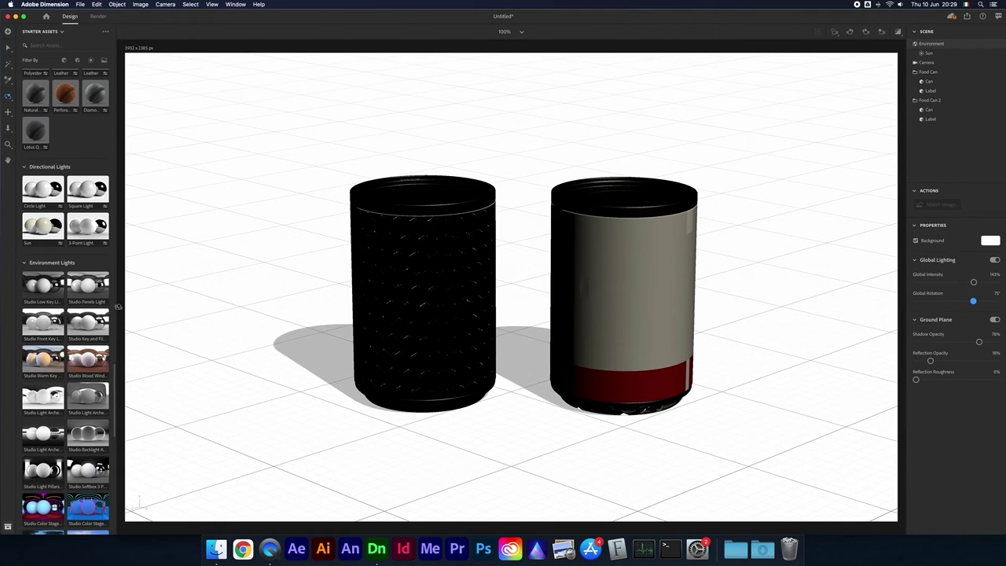
Add the Studio Panels Light environment light and rotate the Sun to about -128°.
{"action": "left_click", "coordinate": [93, 291]}
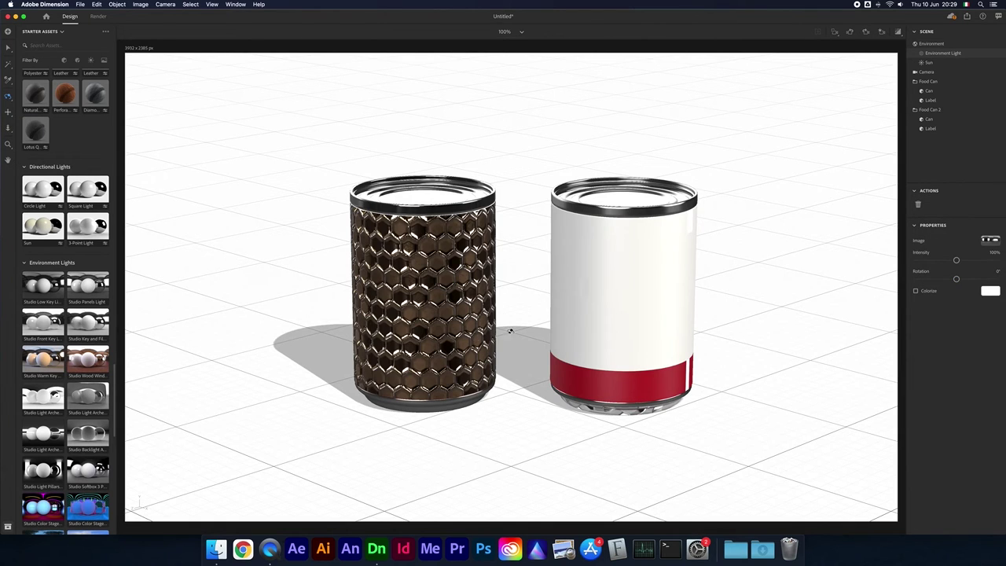
{"action": "left_click", "coordinate": [928, 63]}
{"action": "left_click_drag", "start_coordinate": [956, 280], "coordinate": [927, 285]}
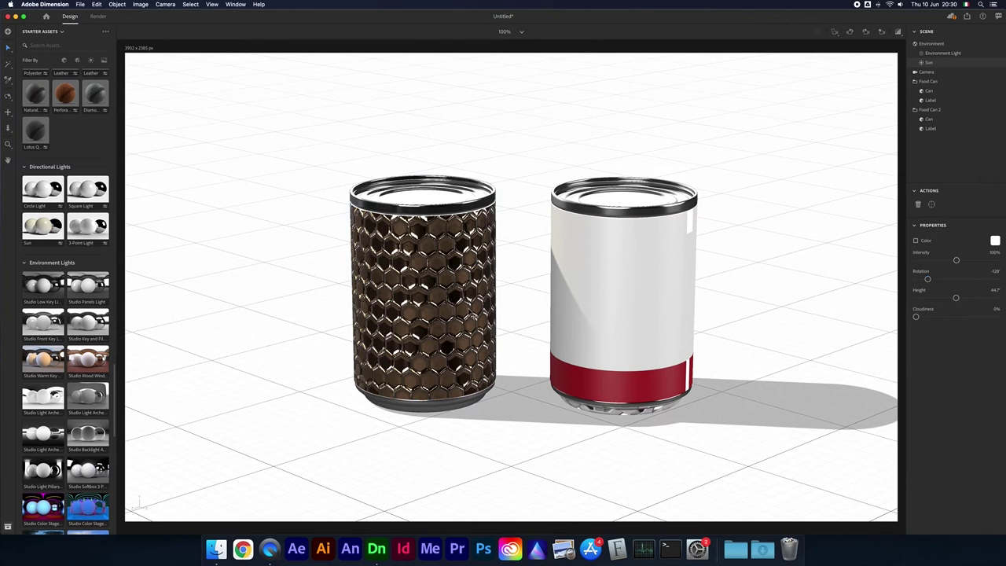
Adjust the environment light to about 84% intensity and -10° rotation.
{"action": "left_click", "coordinate": [929, 55]}
{"action": "left_click_drag", "start_coordinate": [956, 260], "coordinate": [996, 280]}
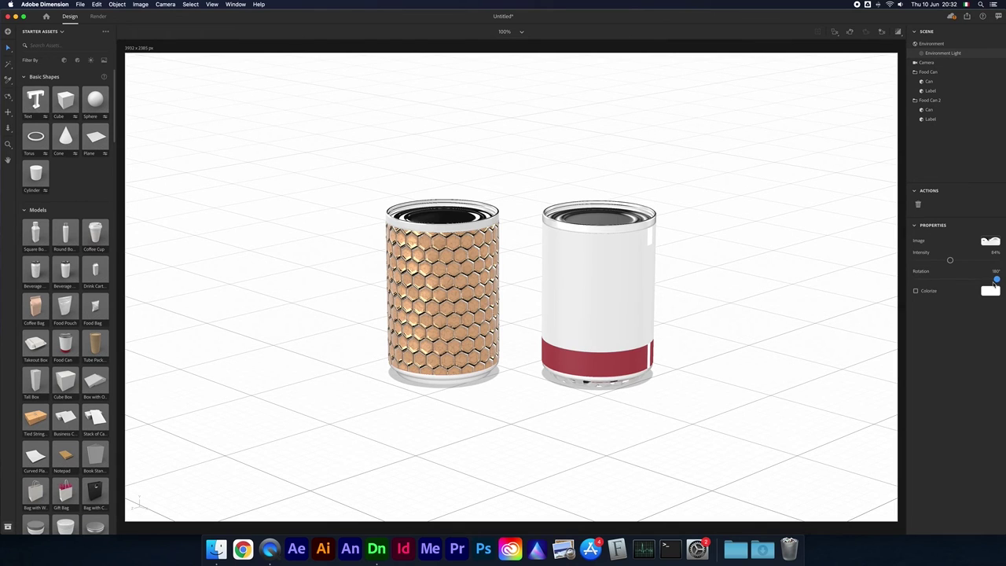
{"action": "left_click_drag", "start_coordinate": [995, 283], "coordinate": [954, 279]}
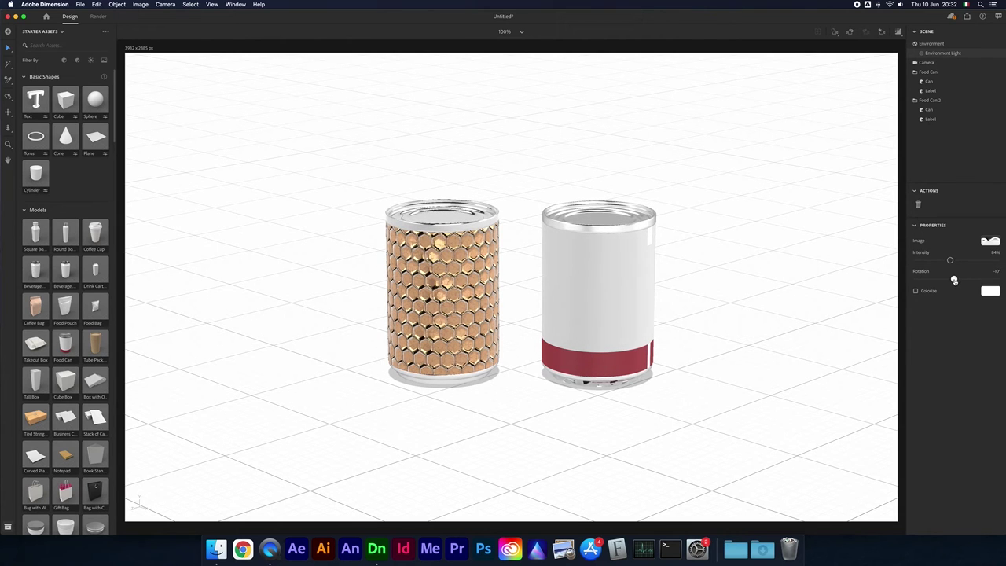
Look through the starter assets, from models and materials to lights and the background images.
{"action": "scroll", "coordinate": [77, 206], "scroll_direction": "down", "scroll_amount": 20}
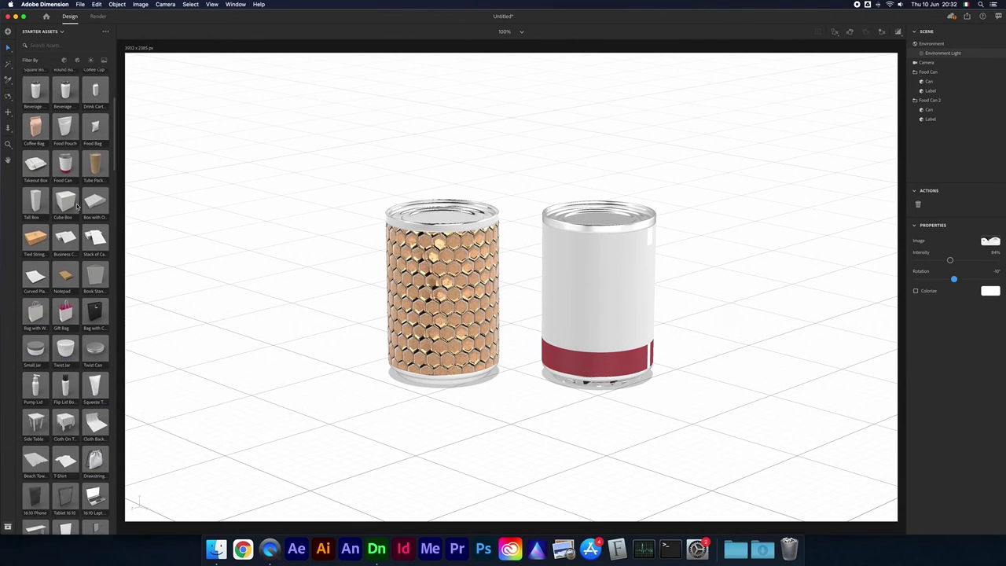
{"action": "scroll", "coordinate": [555, 177], "scroll_direction": "down", "scroll_amount": 2}
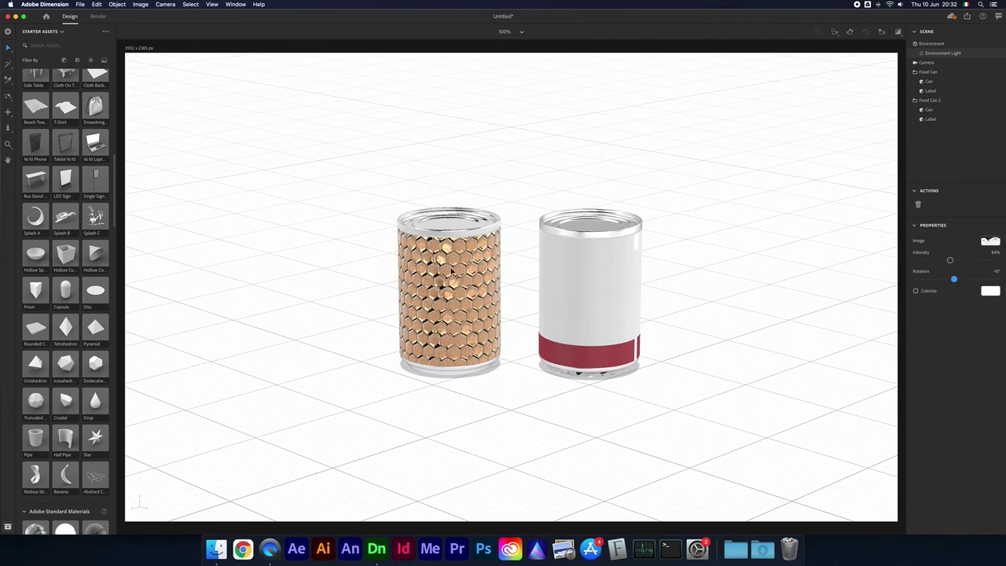
{"action": "left_click", "coordinate": [576, 304]}
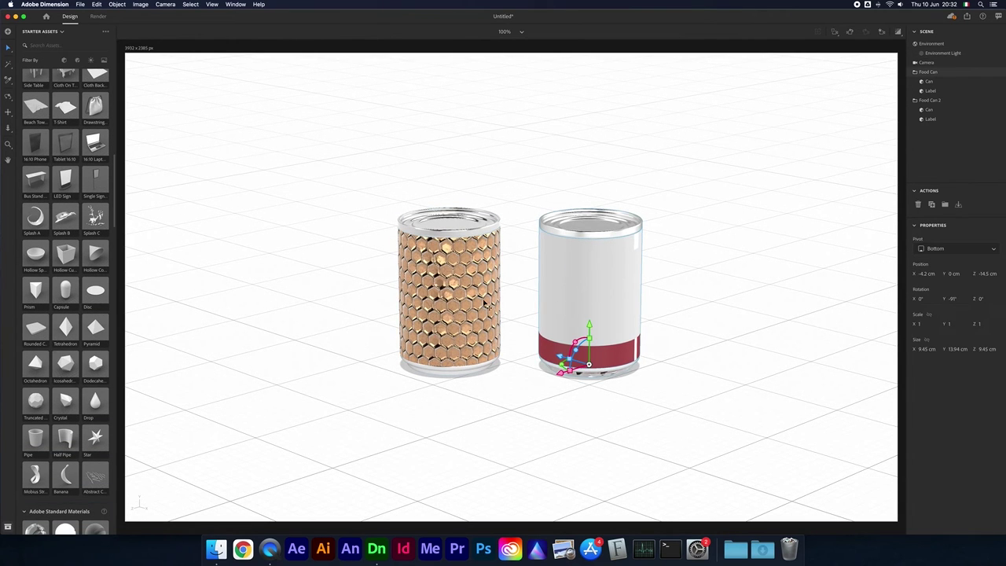
{"action": "scroll", "coordinate": [30, 311], "scroll_direction": "down", "scroll_amount": 20}
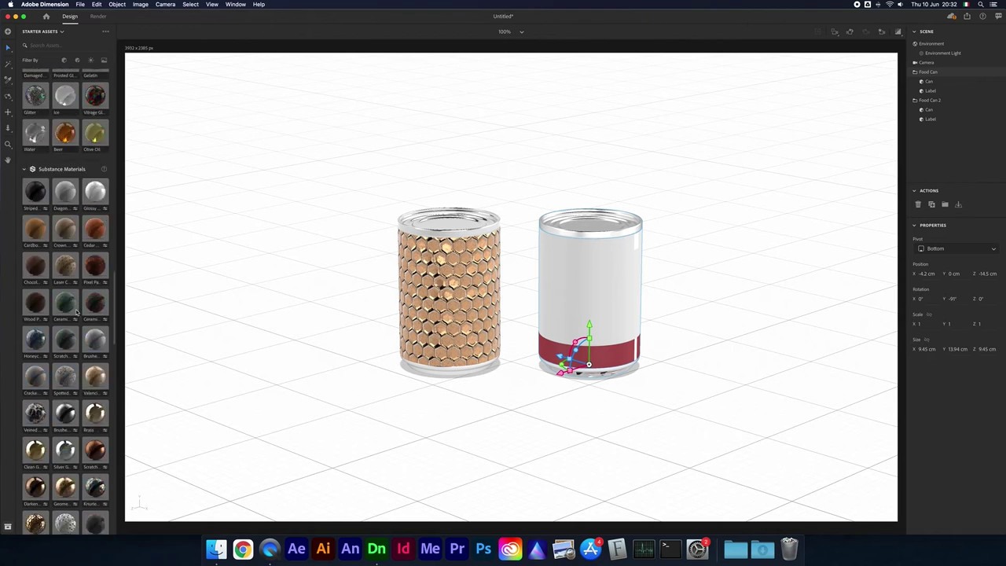
{"action": "scroll", "coordinate": [77, 311], "scroll_direction": "down", "scroll_amount": 10}
{"action": "scroll", "coordinate": [179, 308], "scroll_direction": "down", "scroll_amount": 2}
{"action": "scroll", "coordinate": [71, 317], "scroll_direction": "down", "scroll_amount": 10}
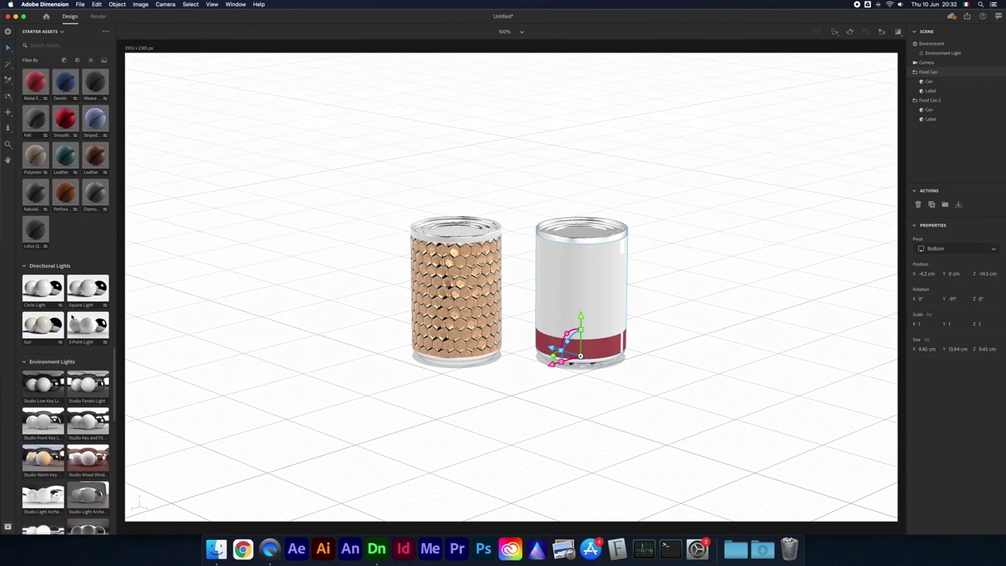
{"action": "scroll", "coordinate": [72, 317], "scroll_direction": "down", "scroll_amount": 10}
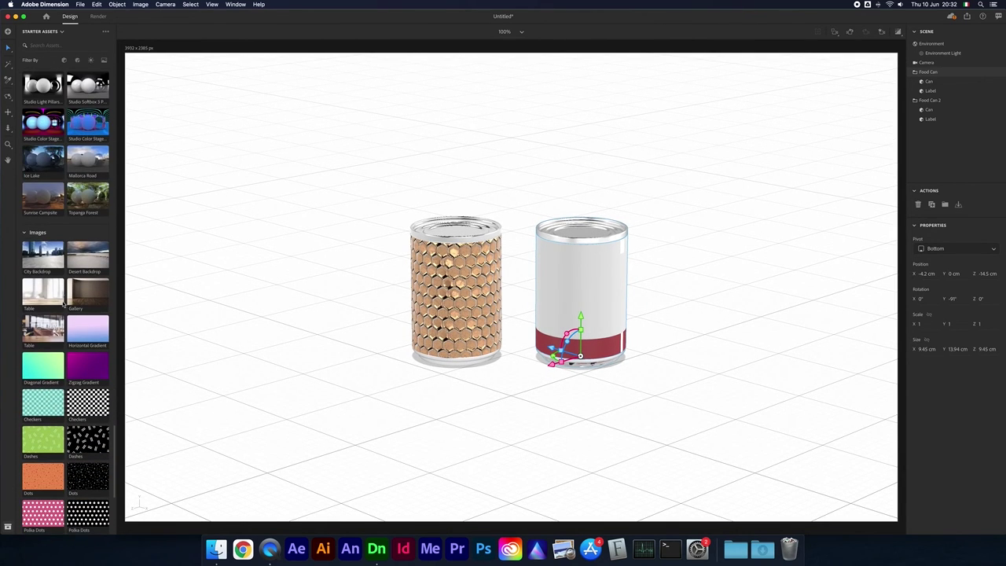
{"action": "scroll", "coordinate": [75, 338], "scroll_direction": "down", "scroll_amount": 5}
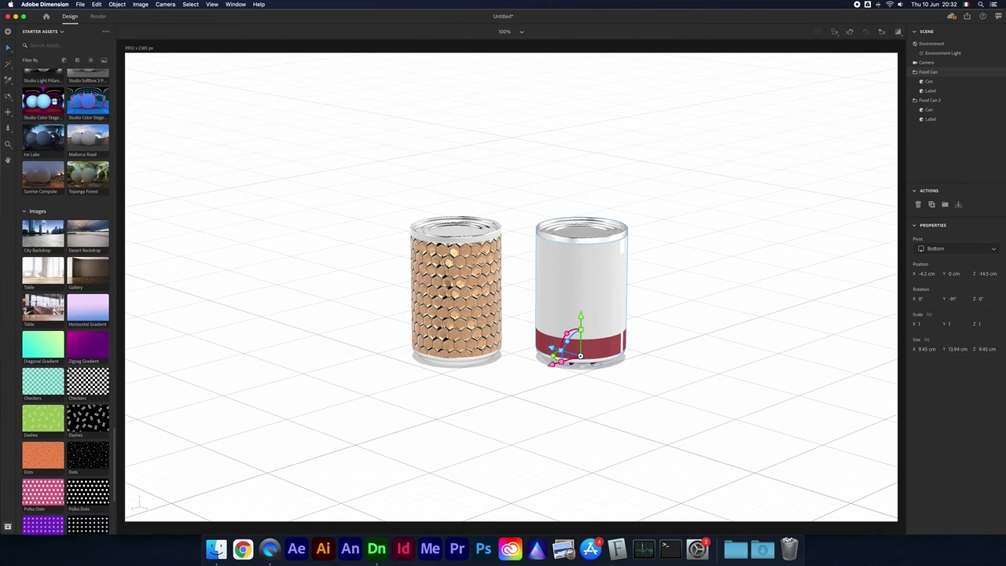
{"action": "scroll", "coordinate": [84, 420], "scroll_direction": "down", "scroll_amount": 3}
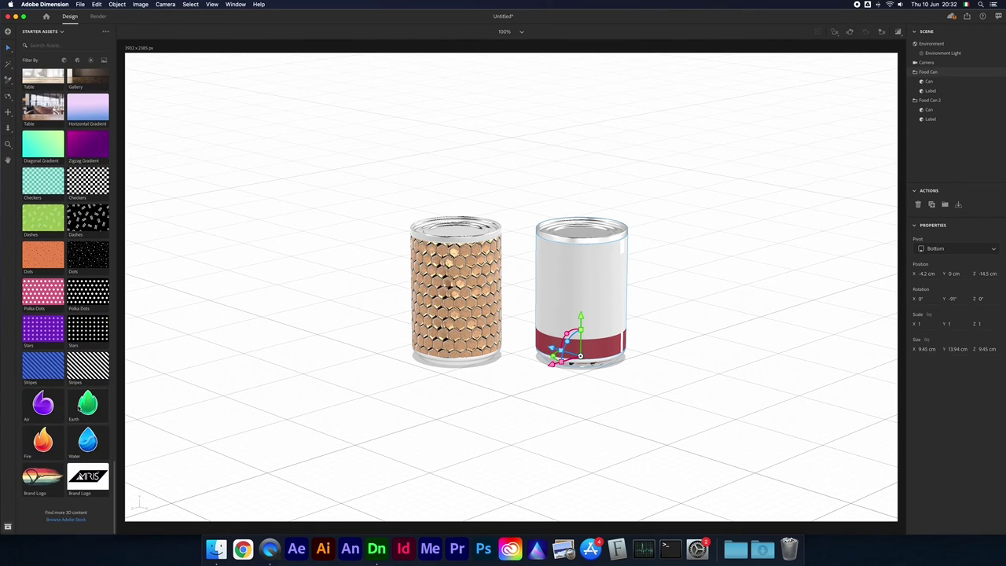
{"action": "scroll", "coordinate": [79, 409], "scroll_direction": "up", "scroll_amount": 5}
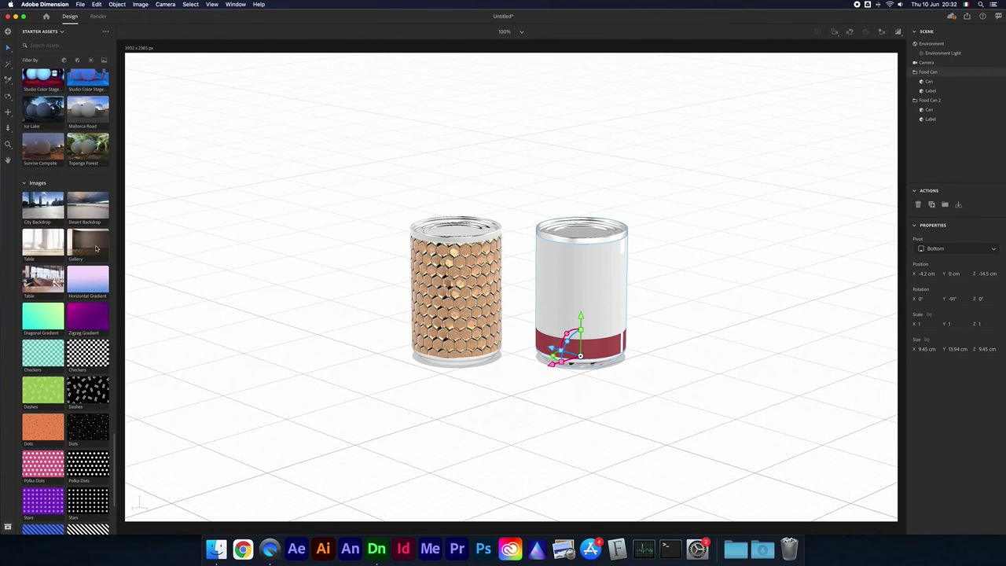
Set the Table image with the brown chair as background and match the canvas to its aspect ratio, with multiple lights and camera perspective.
{"action": "left_click", "coordinate": [42, 244]}
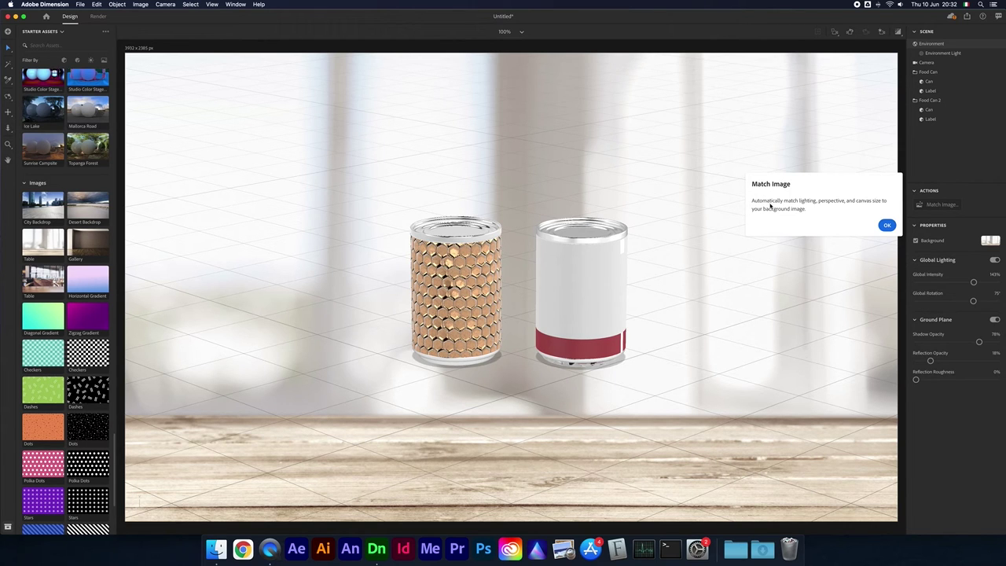
{"action": "left_click", "coordinate": [891, 224]}
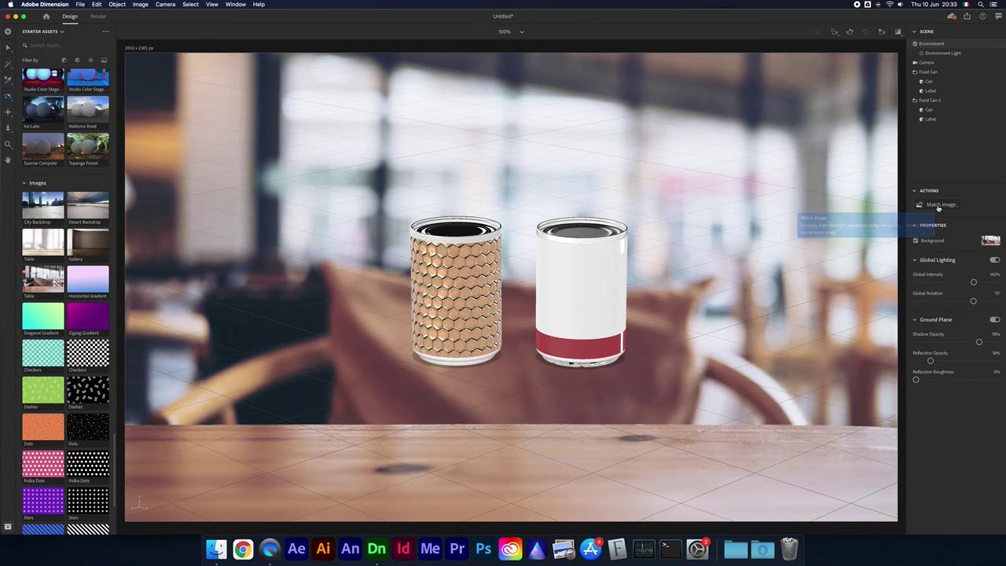
{"action": "left_click", "coordinate": [939, 205]}
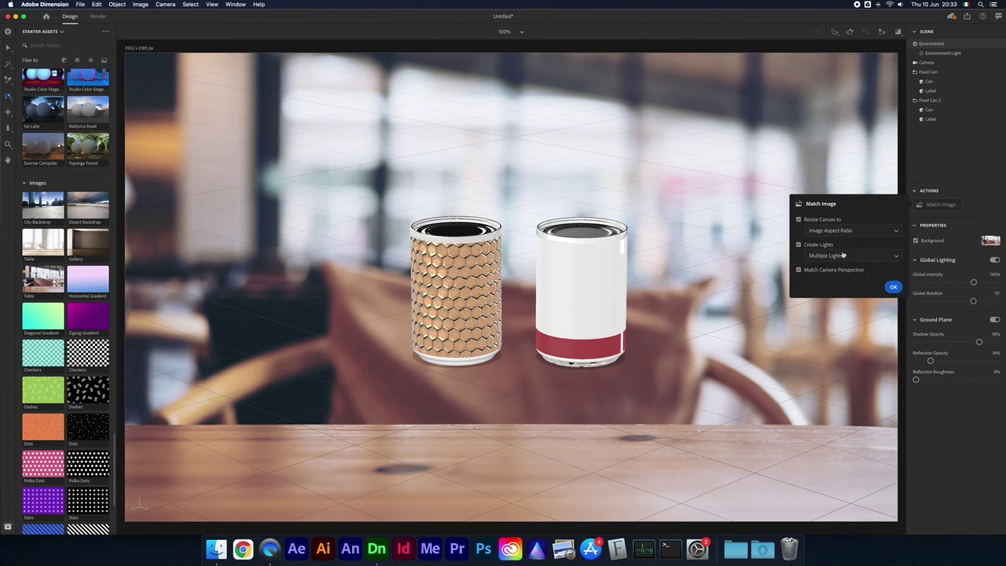
{"action": "left_click", "coordinate": [898, 288]}
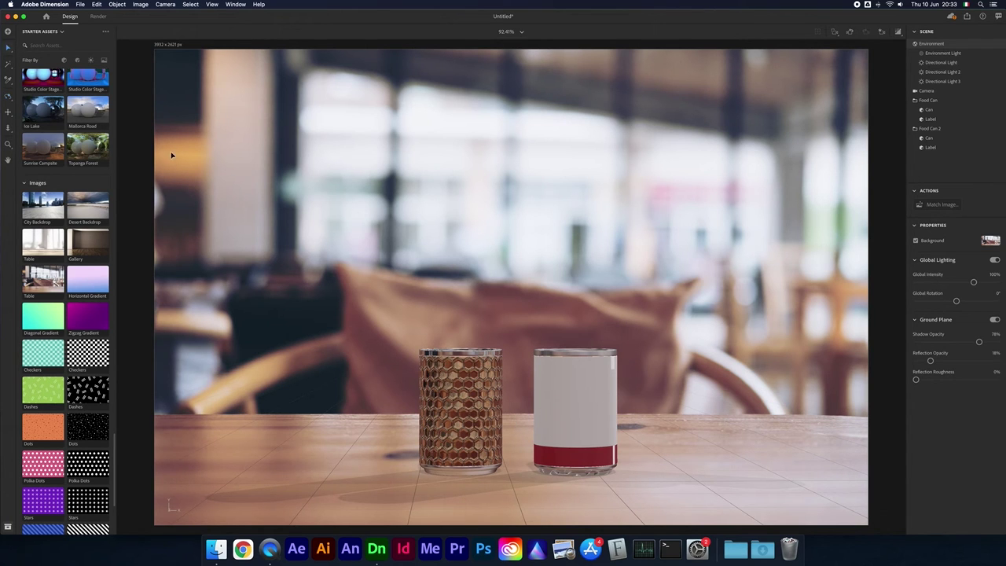
Move the white can forward on the table to about X -3.6 cm, Z 12.6 cm, and shift the honeycomb can slightly left.
{"action": "left_click_drag", "start_coordinate": [551, 381], "coordinate": [580, 414]}
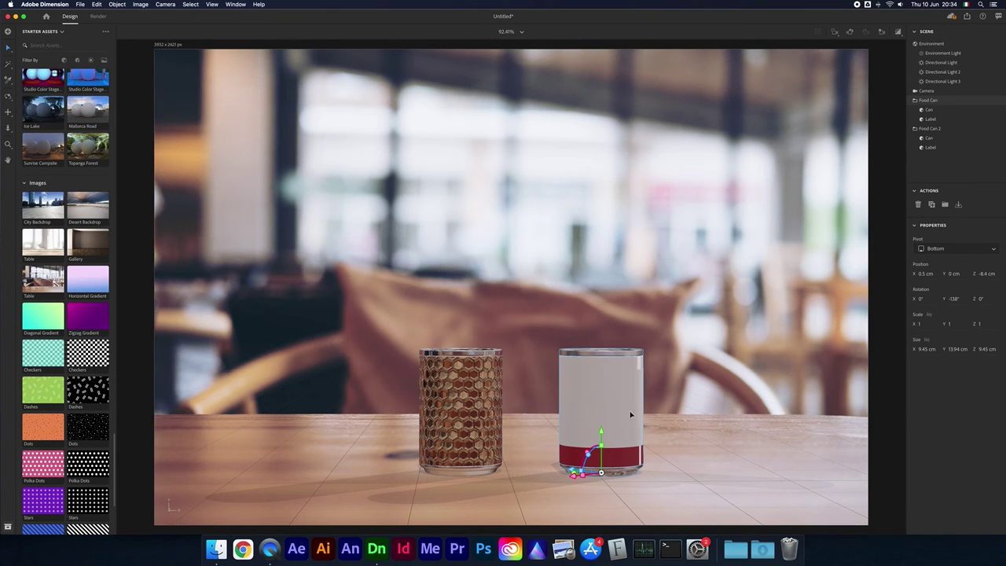
{"action": "left_click_drag", "start_coordinate": [621, 408], "coordinate": [589, 400]}
{"action": "left_click_drag", "start_coordinate": [470, 417], "coordinate": [455, 435]}
{"action": "left_click", "coordinate": [571, 438]}
{"action": "left_click_drag", "start_coordinate": [613, 444], "coordinate": [589, 445]}
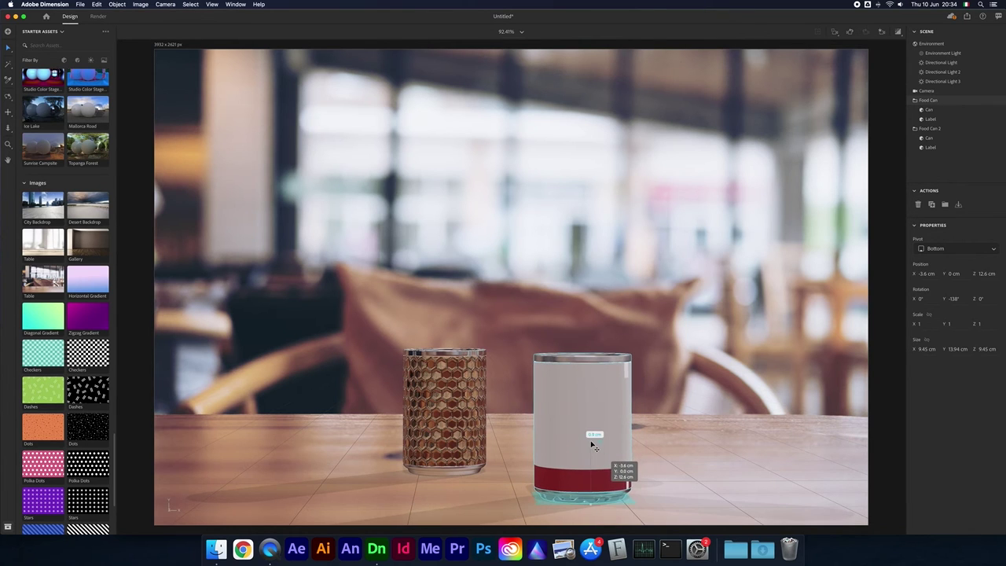
Tilt the white can on the table to a rotation of about X 170°, Y -161°, Z -149°.
{"action": "left_click_drag", "start_coordinate": [563, 498], "coordinate": [602, 495]}
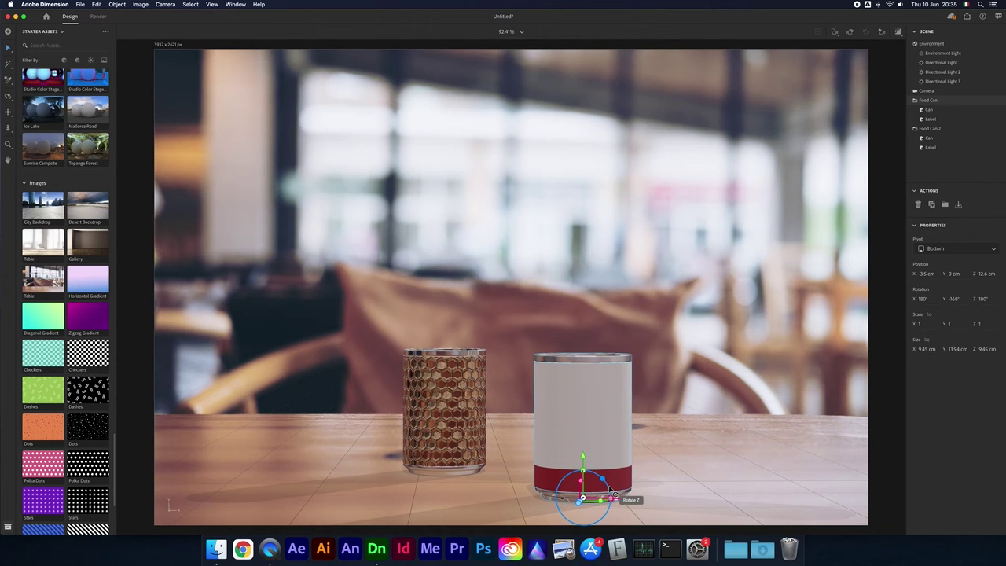
{"action": "left_click_drag", "start_coordinate": [609, 487], "coordinate": [608, 457]}
{"action": "left_click_drag", "start_coordinate": [542, 462], "coordinate": [607, 440]}
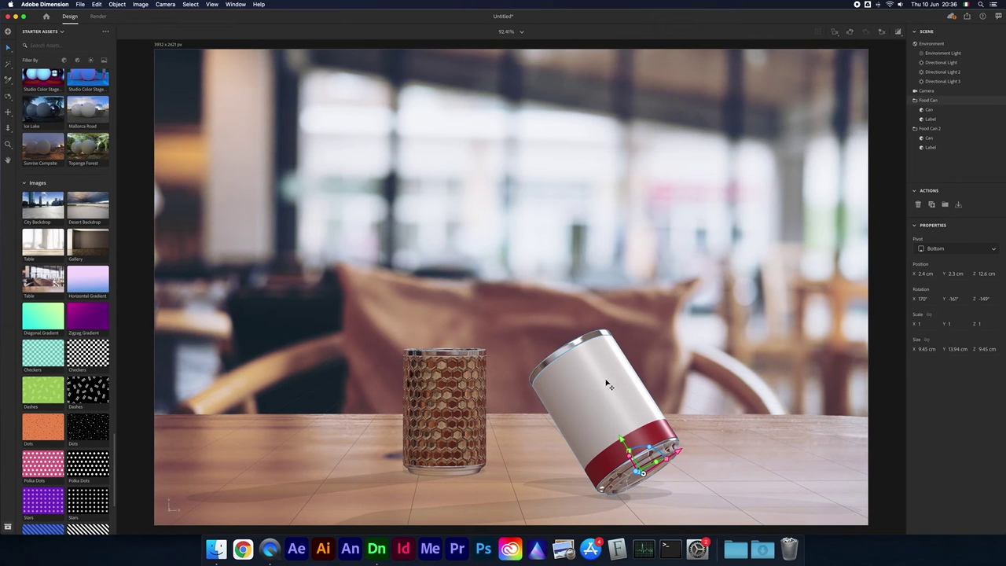
Move the tilted can left to about X -25.7 cm and the honeycomb can behind it to about X -21.2 cm, Z -10 cm.
{"action": "left_click_drag", "start_coordinate": [627, 435], "coordinate": [333, 429]}
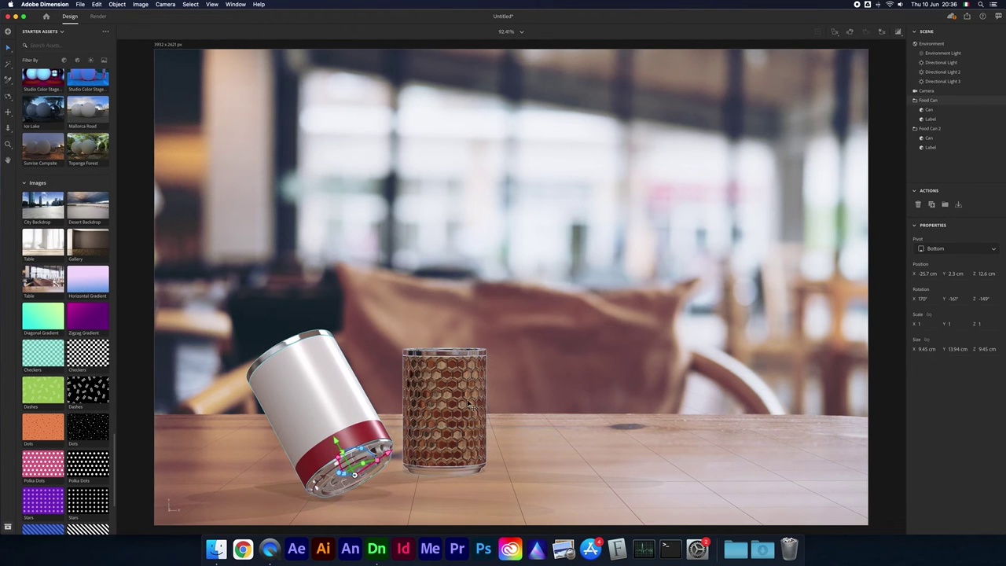
{"action": "left_click", "coordinate": [461, 402]}
{"action": "left_click_drag", "start_coordinate": [460, 402], "coordinate": [371, 419]}
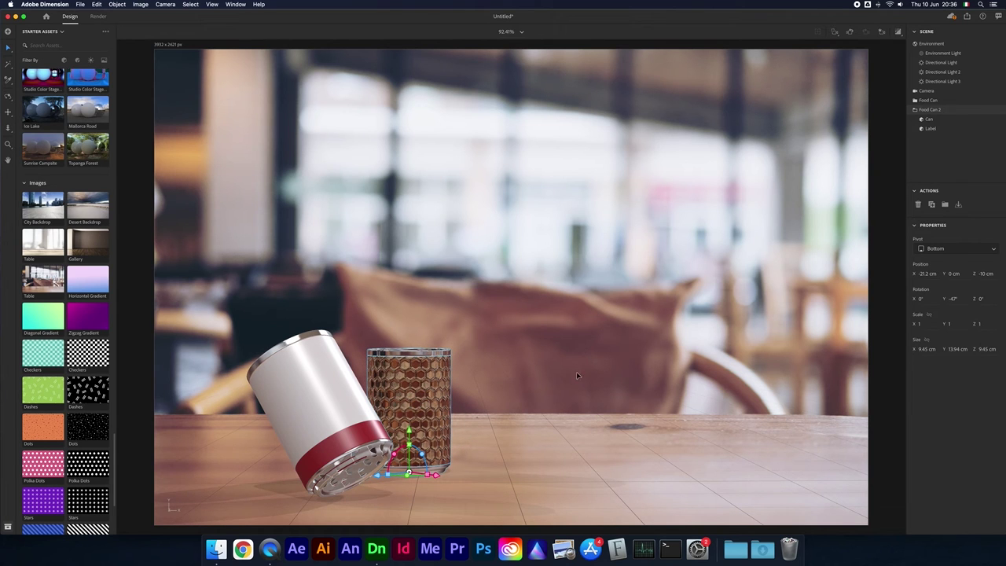
Move the honeycomb can behind the tilted can sideways across the table, away from the tilted can.
{"action": "left_click", "coordinate": [545, 375]}
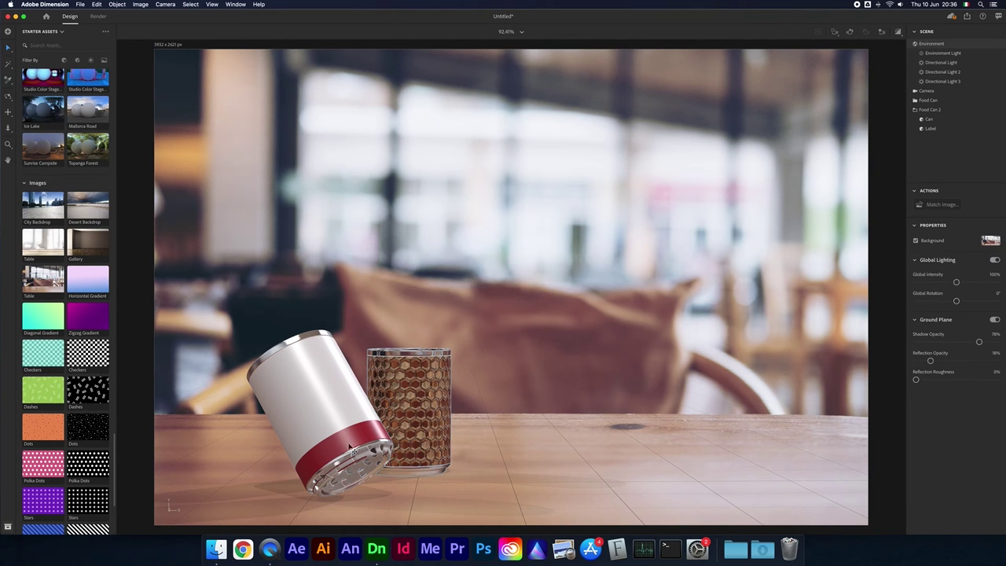
{"action": "left_click", "coordinate": [327, 409]}
{"action": "left_click", "coordinate": [533, 326]}
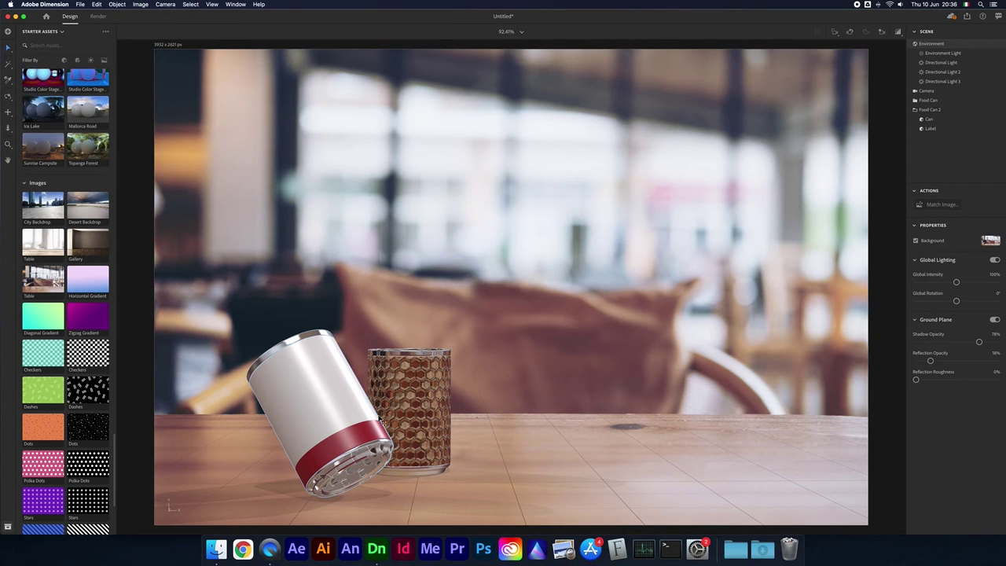
{"action": "left_click_drag", "start_coordinate": [407, 393], "coordinate": [490, 411]}
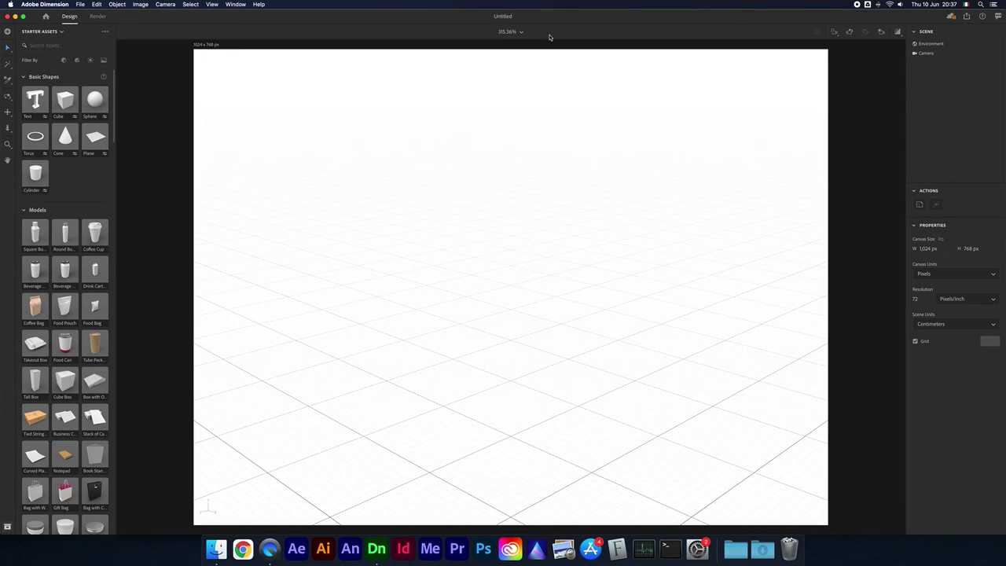
Set the zoom of the empty document to 100% and enlarge the canvas to about 3,940 × 2,432 px.
{"action": "left_click", "coordinate": [521, 34]}
{"action": "left_click", "coordinate": [497, 96]}
{"action": "left_click", "coordinate": [423, 207]}
{"action": "left_click_drag", "start_coordinate": [410, 210], "coordinate": [124, 46]}
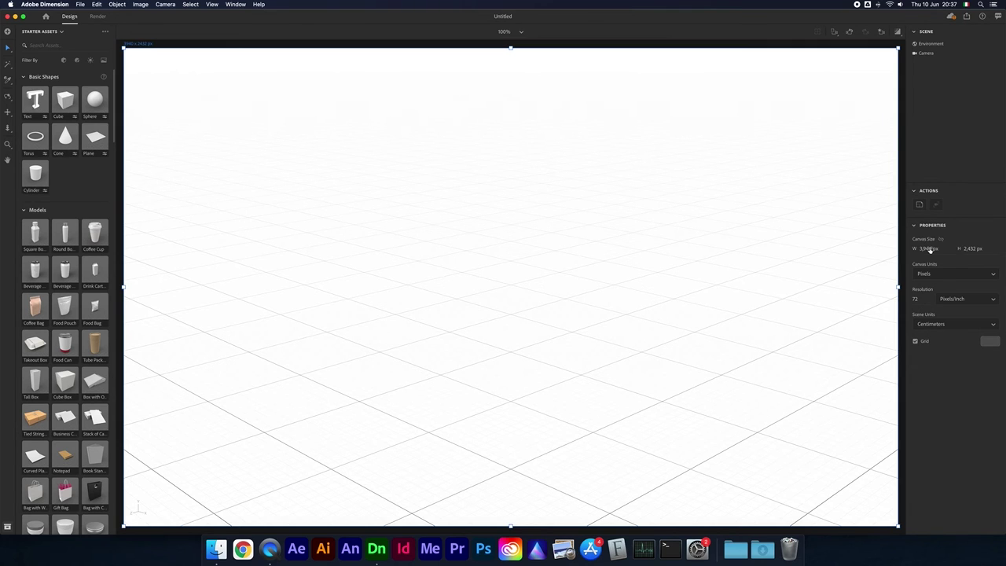
{"action": "left_click", "coordinate": [939, 275]}
{"action": "left_click", "coordinate": [934, 288]}
Add the Pump Lid model from the starter assets and place it at about X -0.5 cm, Z 0.3 cm.
{"action": "scroll", "coordinate": [78, 214], "scroll_direction": "down", "scroll_amount": 3}
{"action": "scroll", "coordinate": [78, 214], "scroll_direction": "down", "scroll_amount": 12}
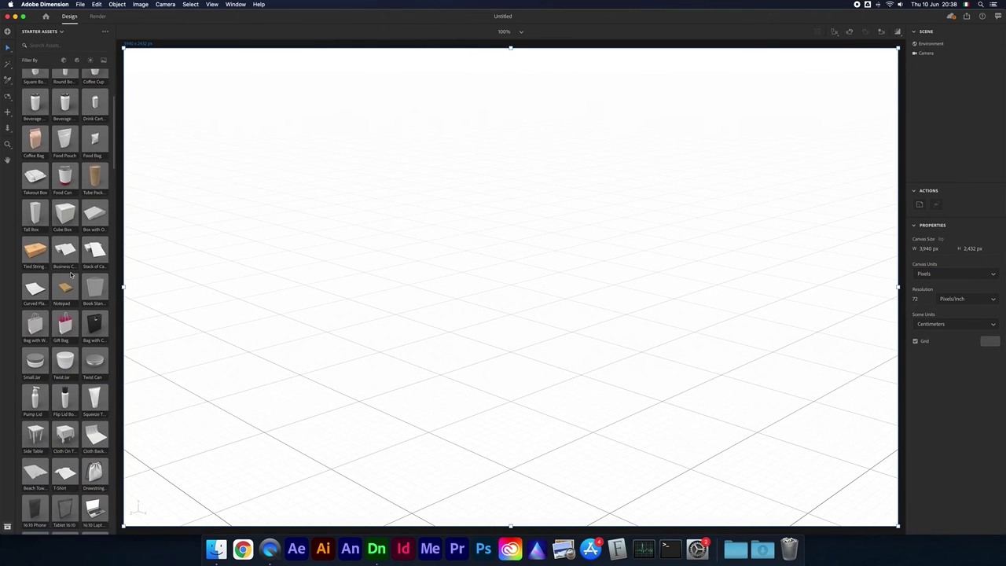
{"action": "scroll", "coordinate": [72, 274], "scroll_direction": "down", "scroll_amount": 5}
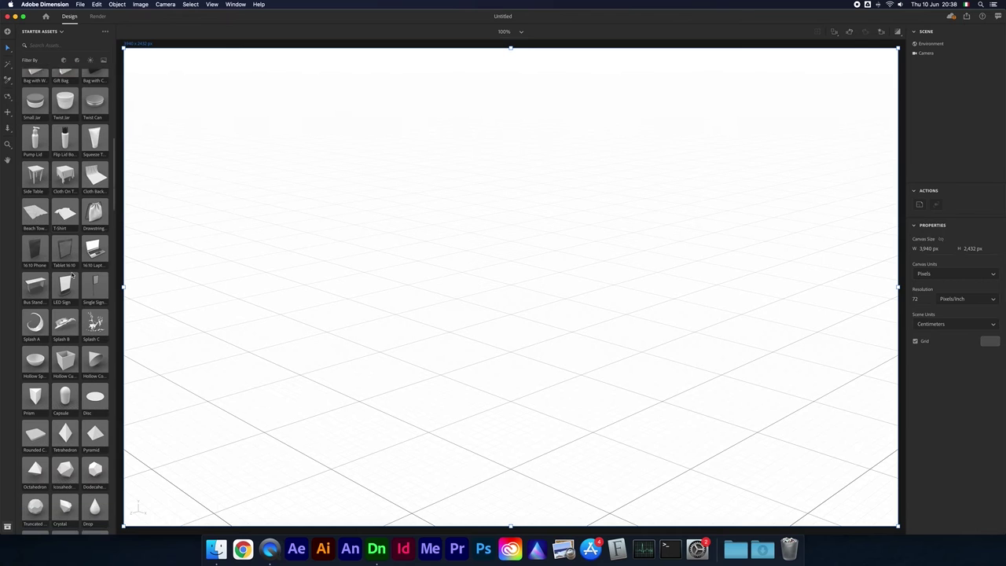
{"action": "scroll", "coordinate": [84, 277], "scroll_direction": "down", "scroll_amount": 8}
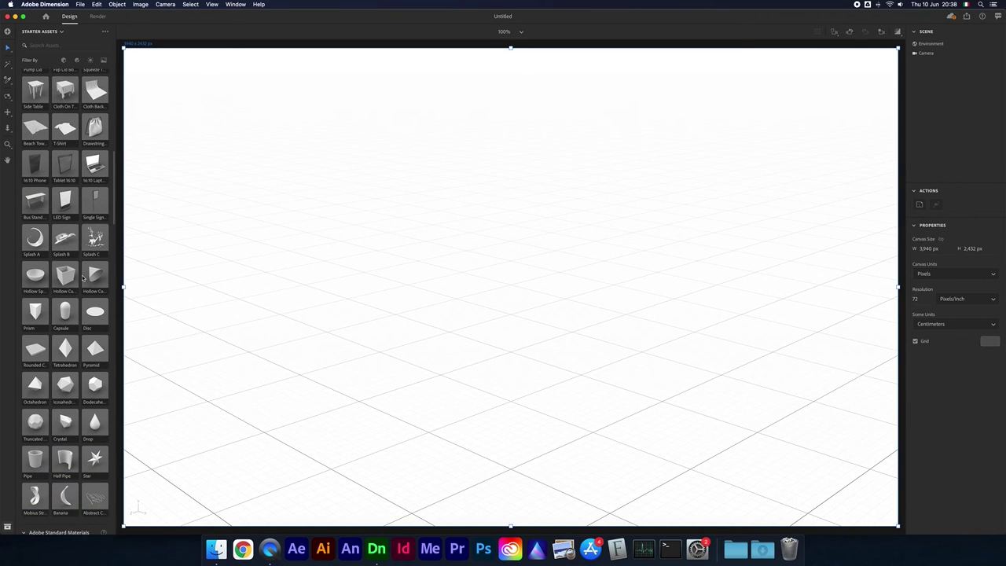
{"action": "scroll", "coordinate": [59, 368], "scroll_direction": "down", "scroll_amount": 1}
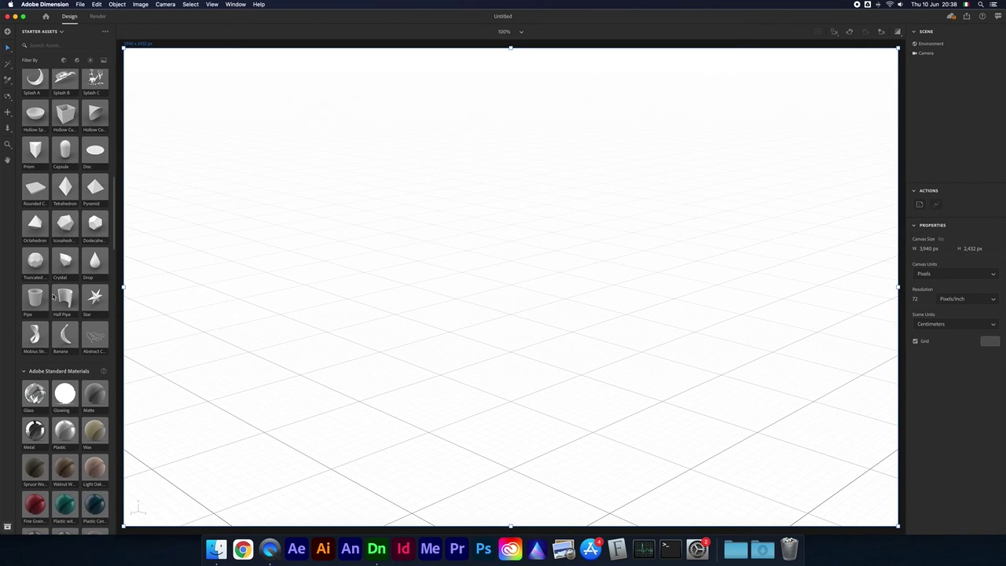
{"action": "scroll", "coordinate": [68, 280], "scroll_direction": "up", "scroll_amount": 8}
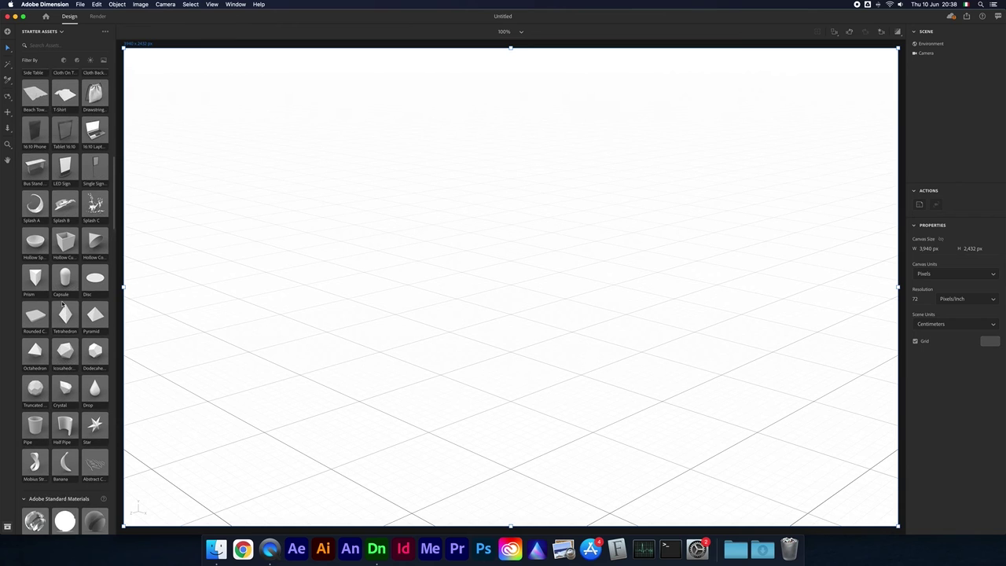
{"action": "scroll", "coordinate": [62, 303], "scroll_direction": "up", "scroll_amount": 6}
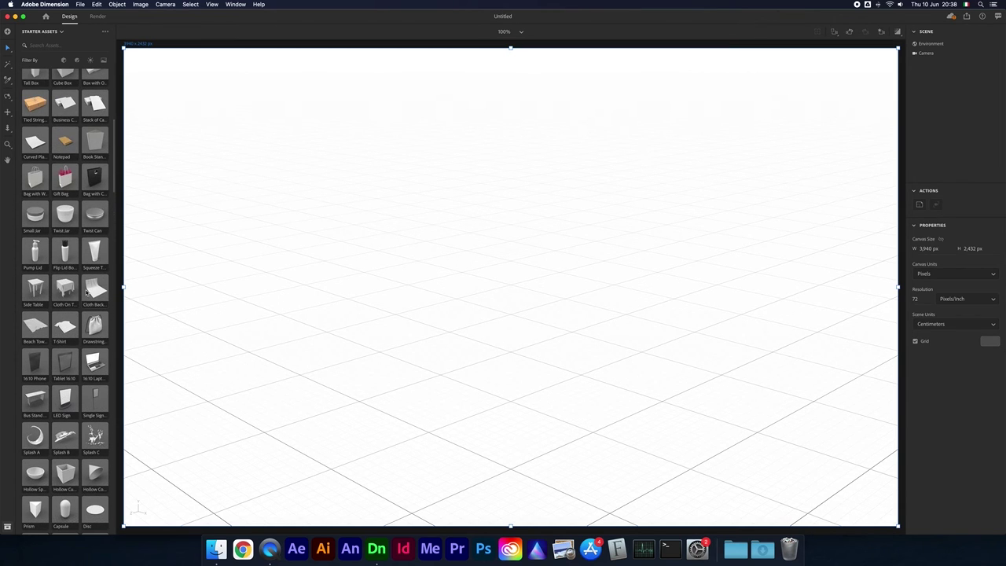
{"action": "scroll", "coordinate": [84, 229], "scroll_direction": "up", "scroll_amount": 4}
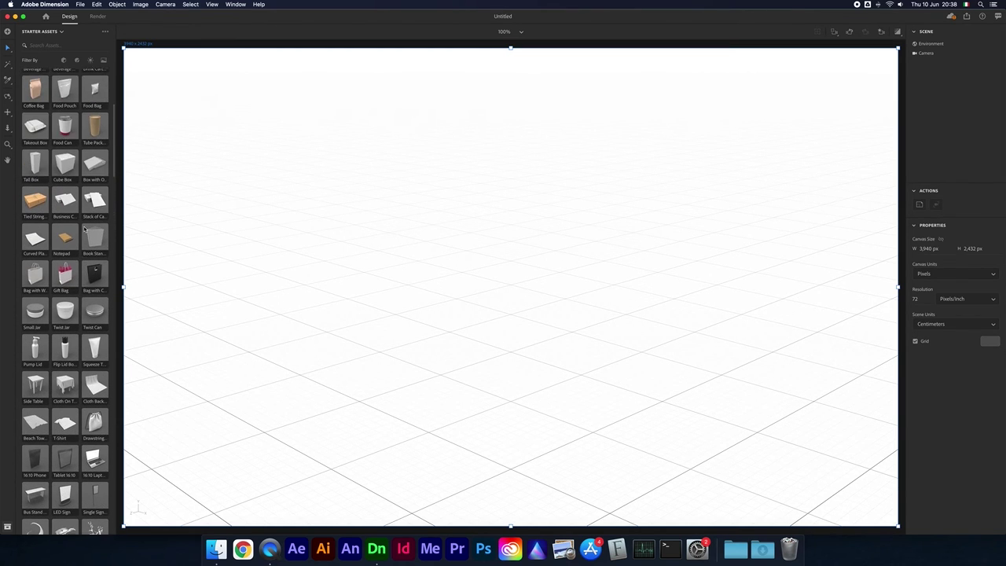
{"action": "scroll", "coordinate": [95, 241], "scroll_direction": "up", "scroll_amount": 4}
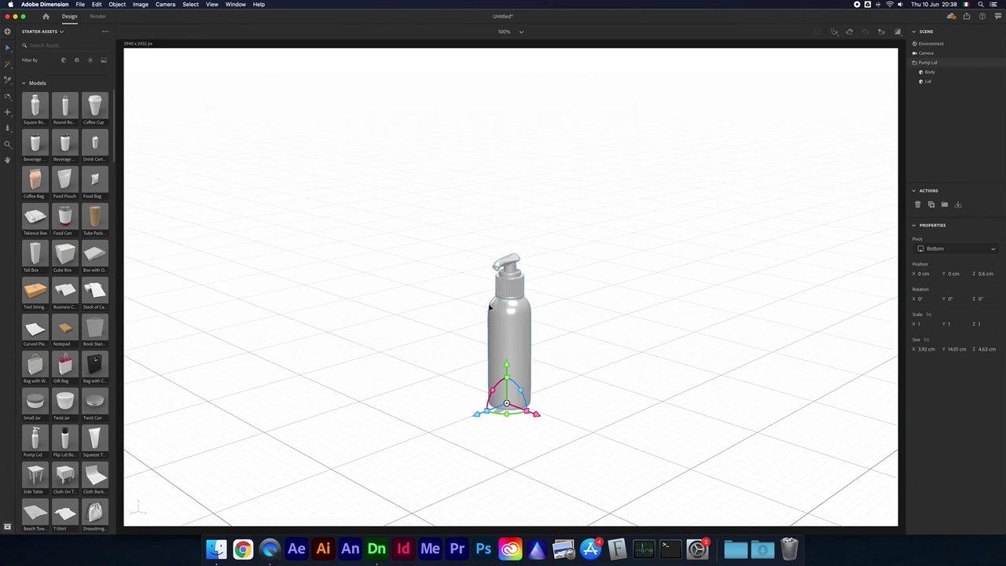
{"action": "left_click_drag", "start_coordinate": [507, 404], "coordinate": [509, 408]}
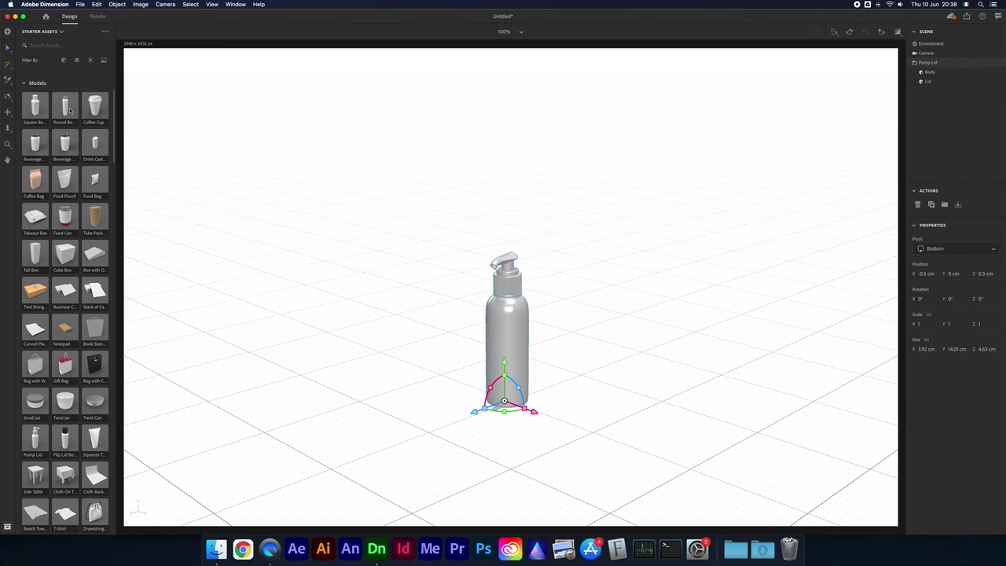
Scale the pump bottle uniformly to 2 and rotate it to about -36° around the Y axis.
{"action": "left_click", "coordinate": [11, 51]}
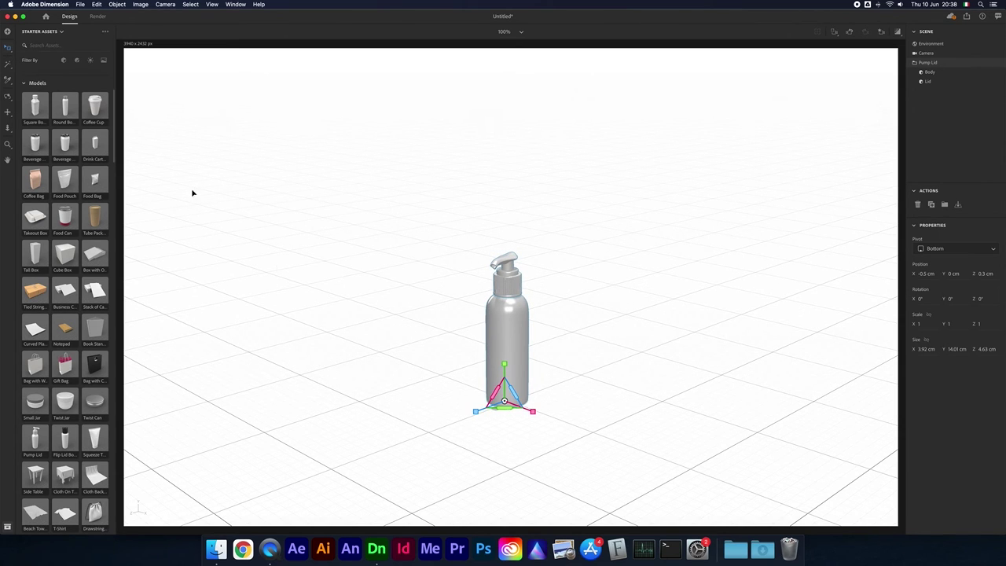
{"action": "left_click_drag", "start_coordinate": [513, 399], "coordinate": [512, 341]}
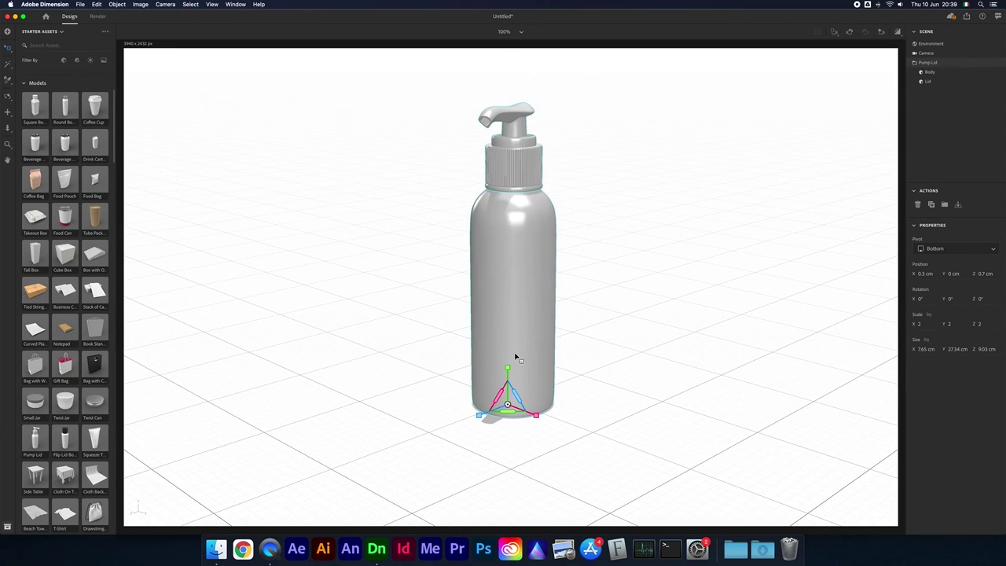
{"action": "mouse_move", "coordinate": [519, 420]}
{"action": "left_mouse_down"}
{"action": "mouse_move", "coordinate": [526, 415]}
{"action": "mouse_move", "coordinate": [476, 406]}
{"action": "mouse_move", "coordinate": [532, 416]}
{"action": "mouse_move", "coordinate": [514, 417]}
{"action": "left_mouse_up"}
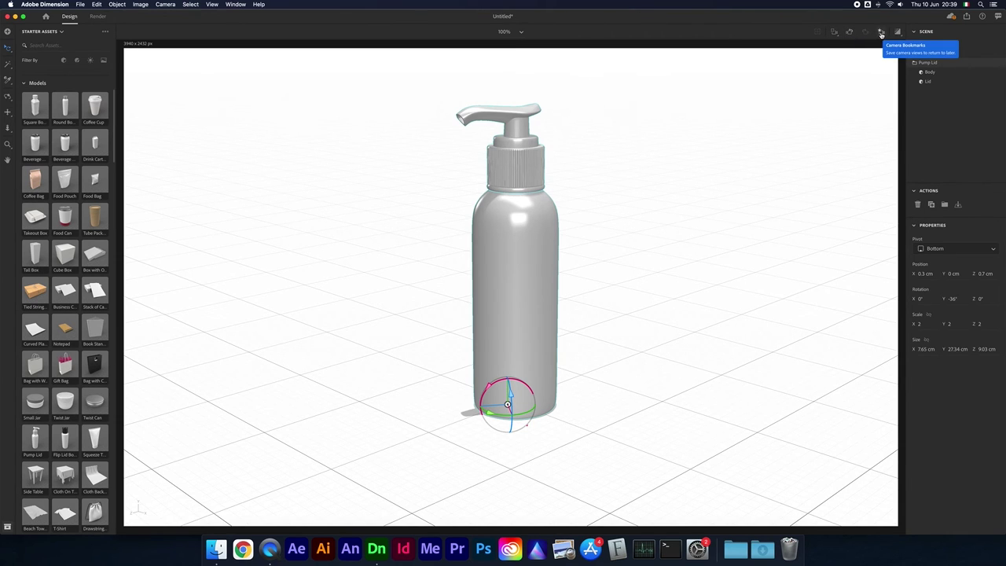
Save the current camera view as a camera bookmark named View 1.
{"action": "left_click", "coordinate": [881, 34]}
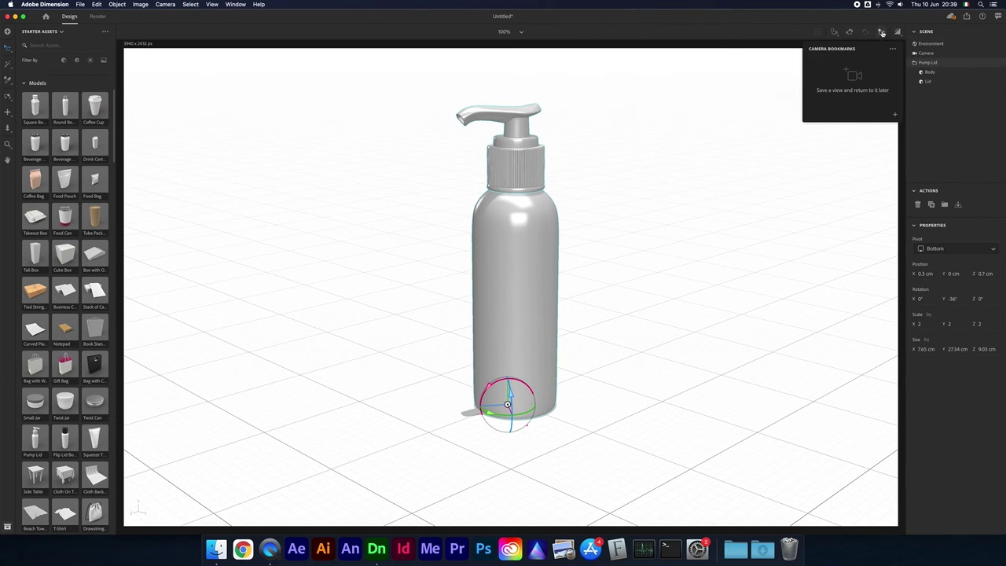
{"action": "left_click", "coordinate": [895, 117]}
{"action": "key", "text": "Return"}
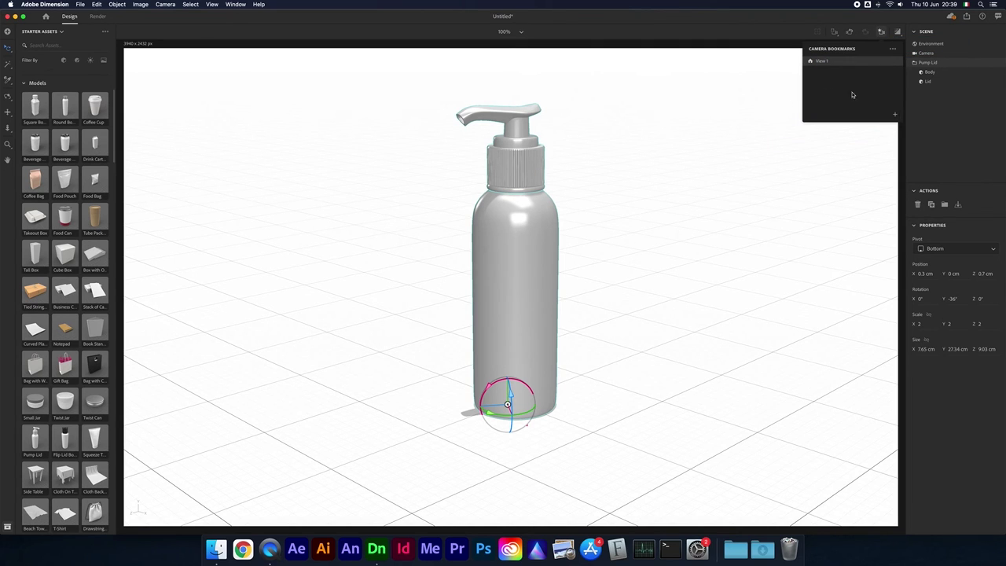
Orbit the camera to a lower angle around the bottle and pan it so the bottle sits right of the canvas centre.
{"action": "left_click", "coordinate": [7, 97]}
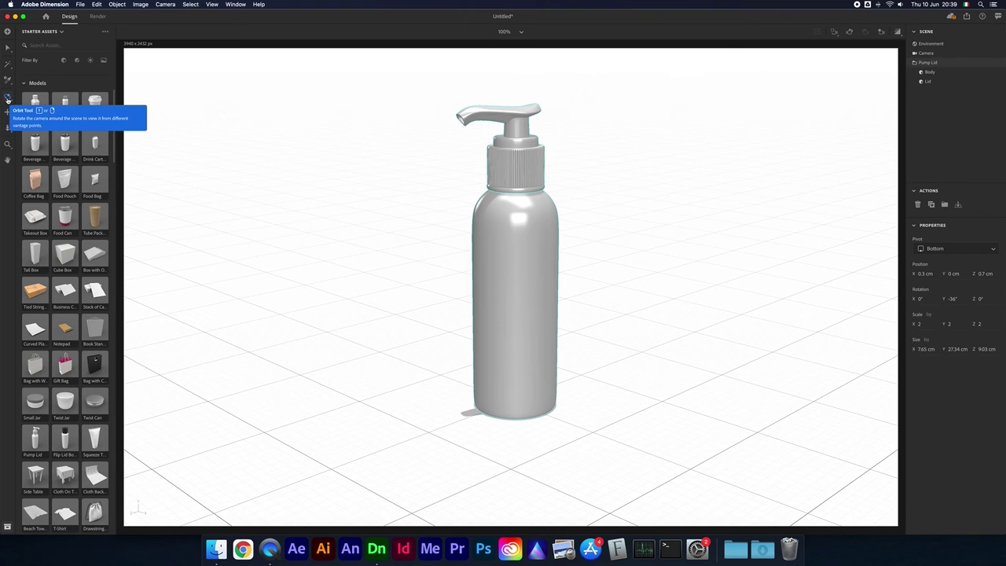
{"action": "left_click_drag", "start_coordinate": [390, 364], "coordinate": [463, 356]}
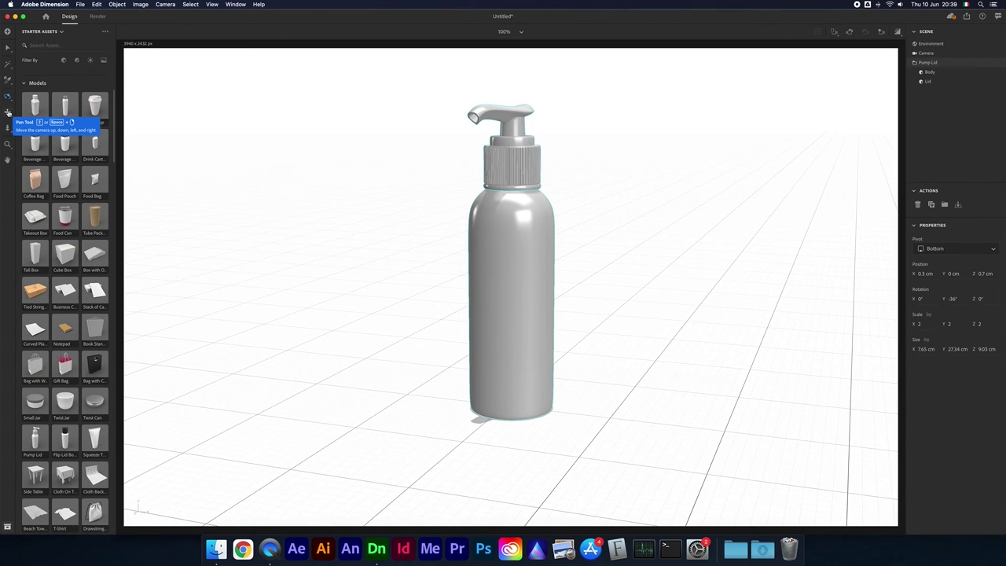
{"action": "left_click", "coordinate": [8, 113]}
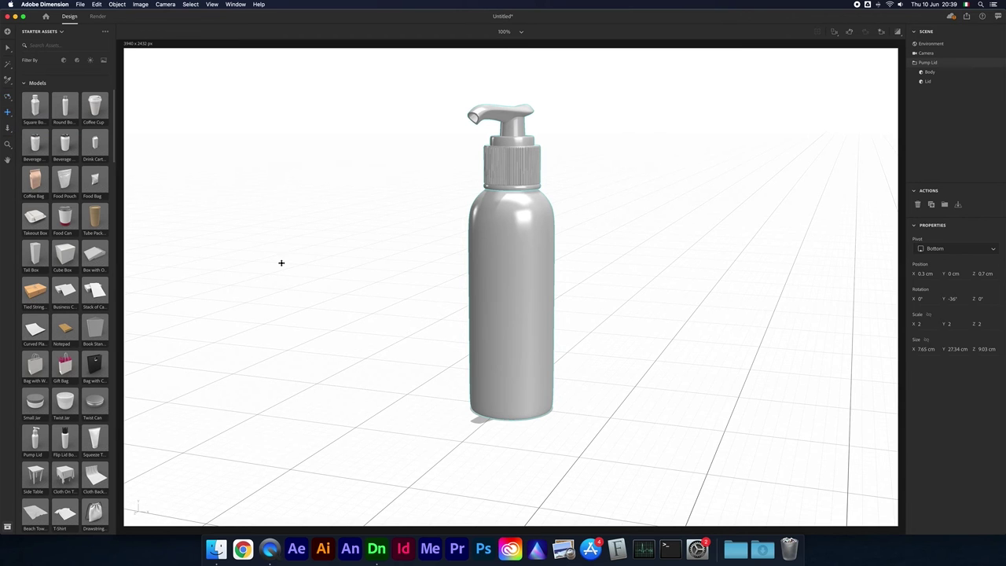
{"action": "left_click_drag", "start_coordinate": [480, 374], "coordinate": [600, 366]}
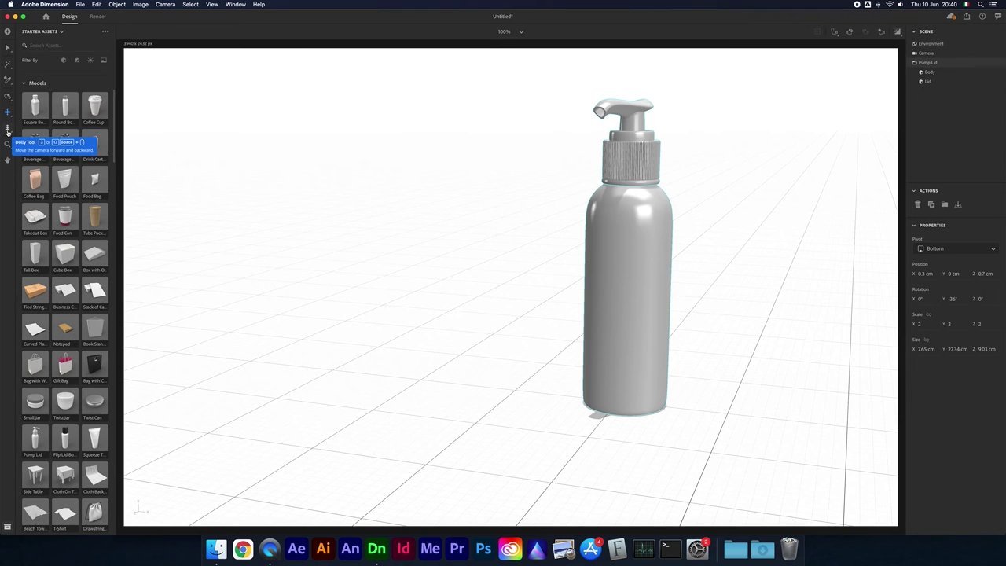
Dolly the camera back slightly and pan it to bring the bottle back near the canvas centre.
{"action": "left_click", "coordinate": [8, 130]}
{"action": "mouse_move", "coordinate": [612, 333]}
{"action": "left_mouse_down"}
{"action": "mouse_move", "coordinate": [611, 397]}
{"action": "mouse_move", "coordinate": [606, 340]}
{"action": "left_mouse_up"}
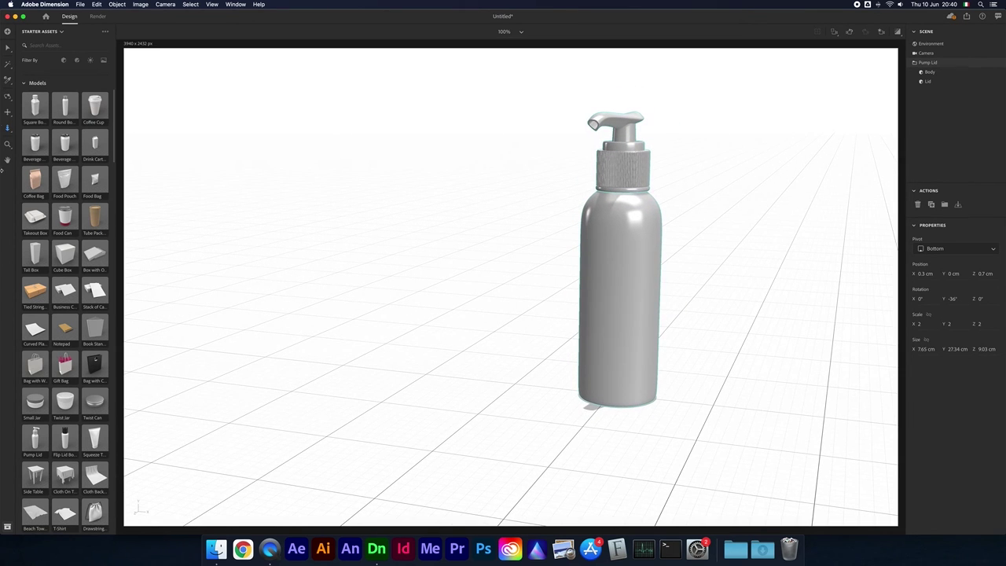
{"action": "left_click_drag", "start_coordinate": [614, 340], "coordinate": [525, 362]}
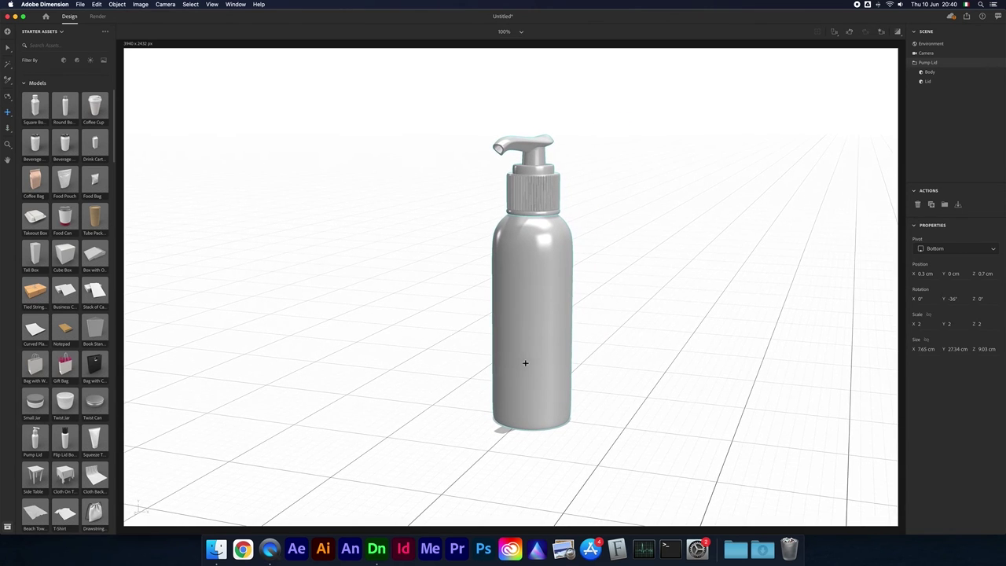
Orbit the camera slightly so that the bottle's spout is seen more from the side.
{"action": "left_click", "coordinate": [7, 96]}
{"action": "left_click_drag", "start_coordinate": [449, 275], "coordinate": [477, 257]}
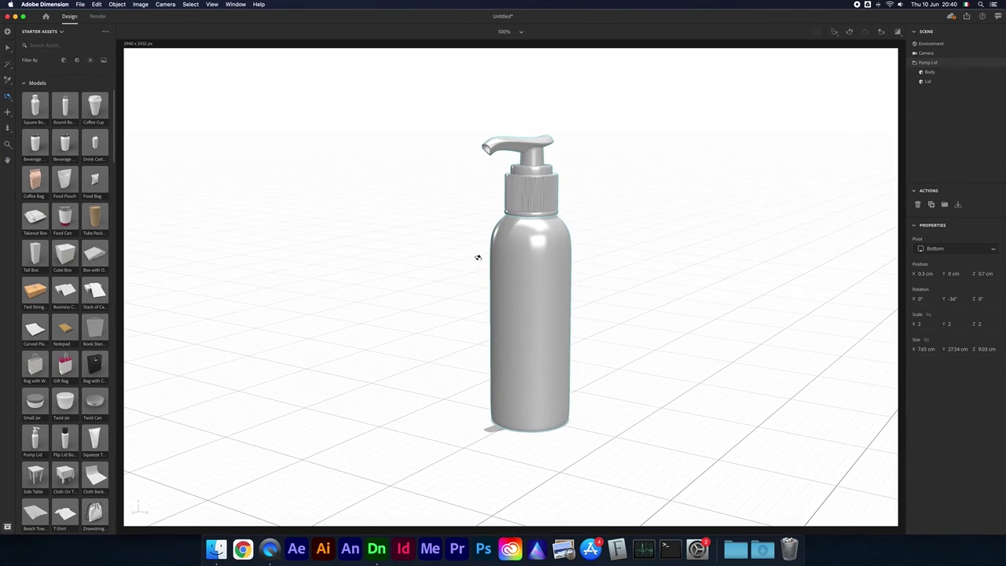
{"action": "left_click", "coordinate": [7, 160]}
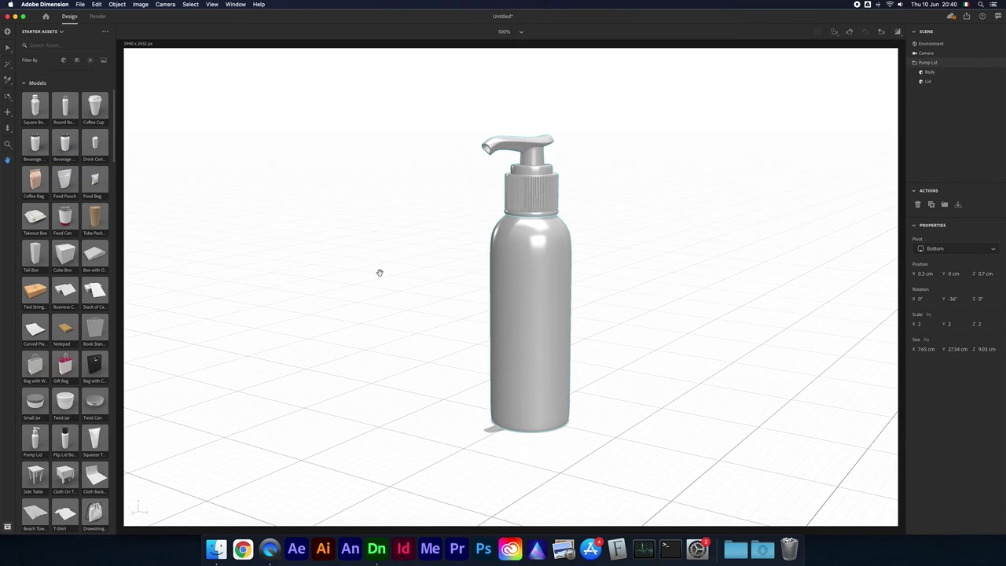
Move the pump bottle forward on the ground plane to about X 2.5 cm, Z 6.4 cm.
{"action": "left_click", "coordinate": [7, 49]}
{"action": "left_click_drag", "start_coordinate": [486, 371], "coordinate": [472, 395]}
{"action": "left_click", "coordinate": [398, 260]}
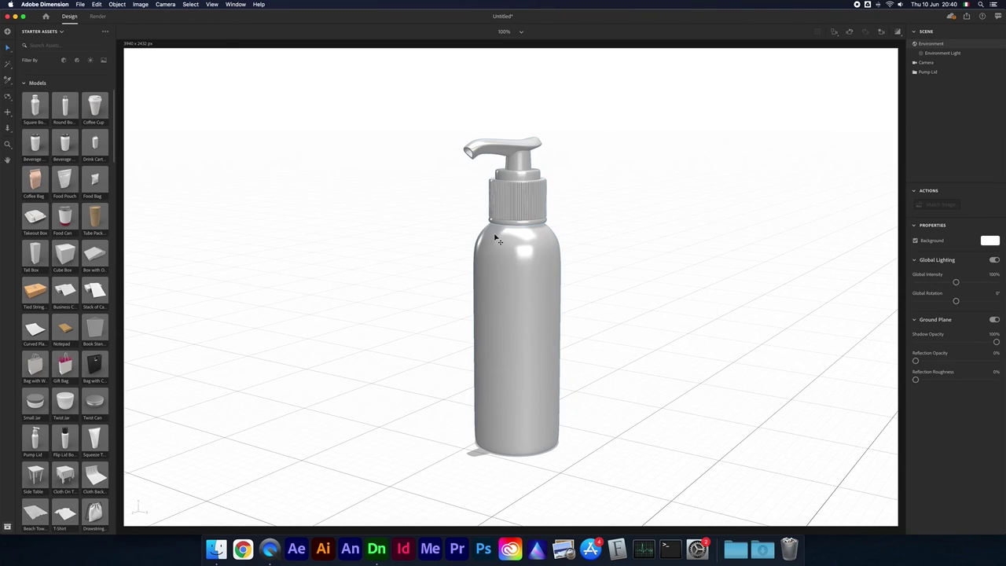
{"action": "left_click", "coordinate": [531, 318]}
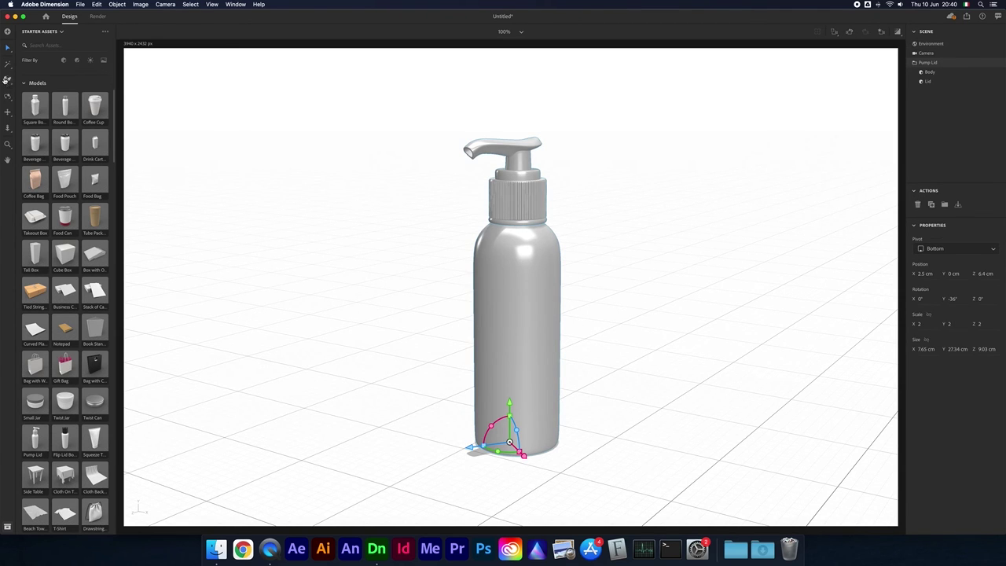
Select only the bottle's body with the Magic Wand and apply the "Diagon..." Substance material to it.
{"action": "left_click", "coordinate": [9, 66]}
{"action": "left_click", "coordinate": [535, 321]}
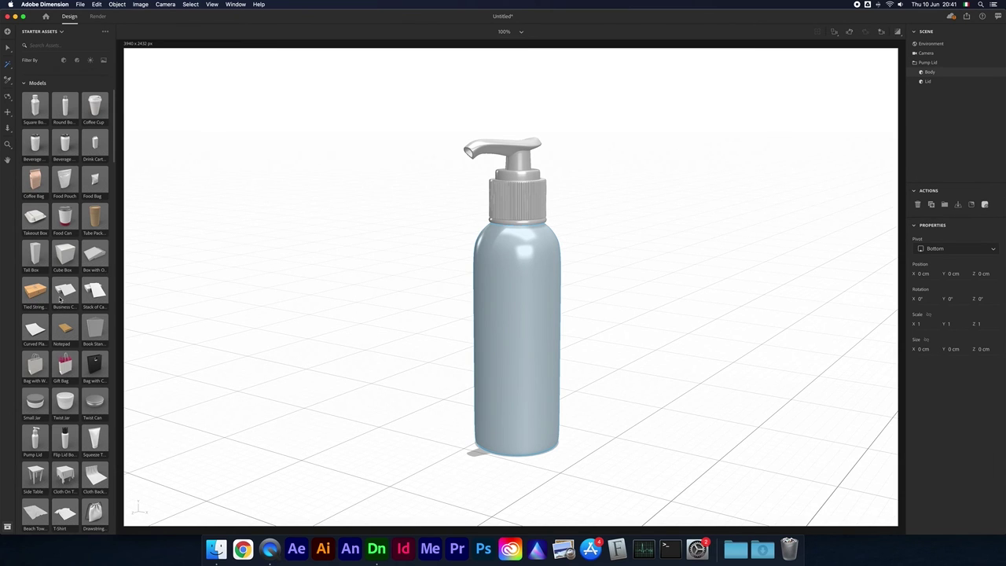
{"action": "scroll", "coordinate": [60, 300], "scroll_direction": "down", "scroll_amount": 15}
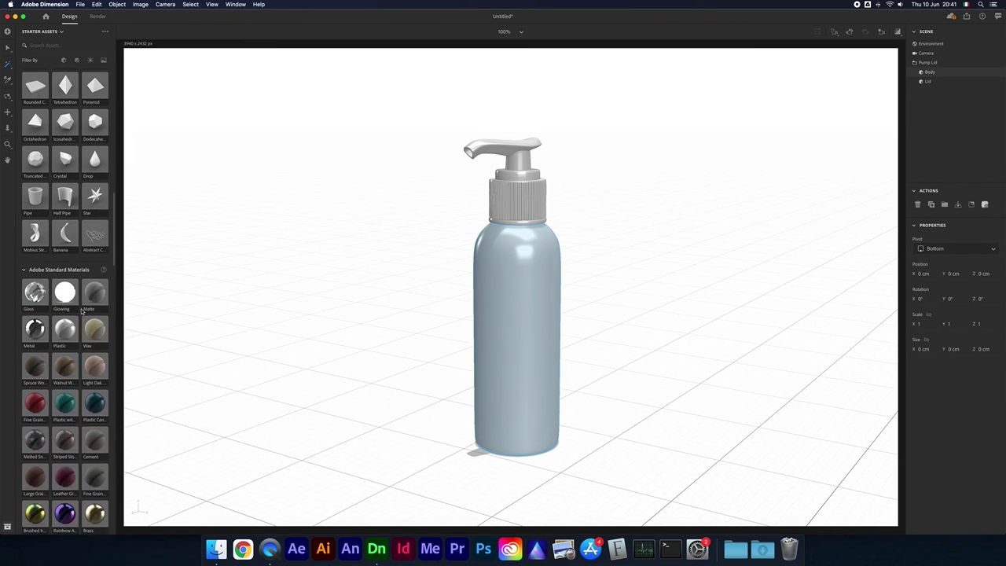
{"action": "scroll", "coordinate": [74, 284], "scroll_direction": "down", "scroll_amount": 2}
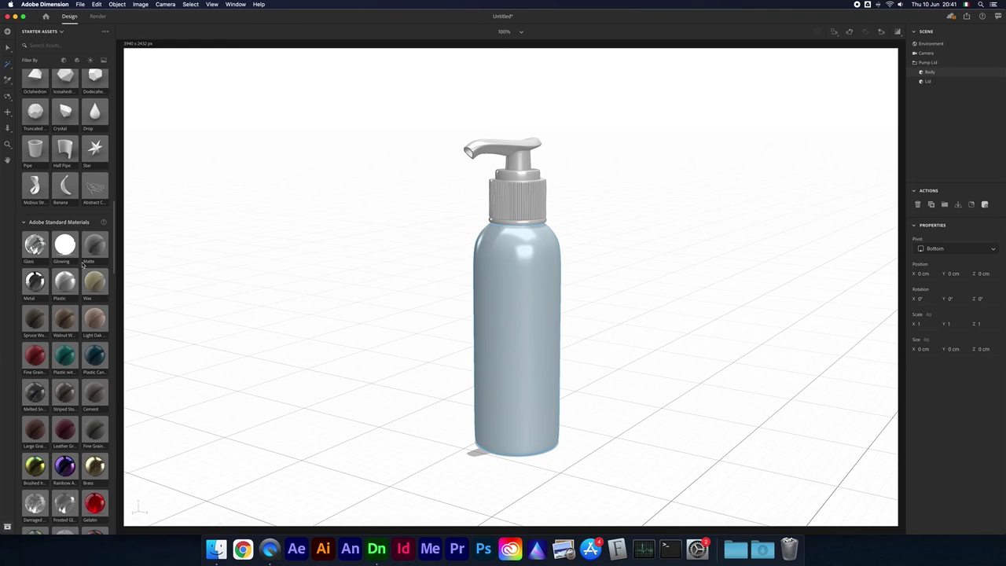
{"action": "scroll", "coordinate": [84, 264], "scroll_direction": "down", "scroll_amount": 8}
{"action": "scroll", "coordinate": [60, 350], "scroll_direction": "down", "scroll_amount": 6}
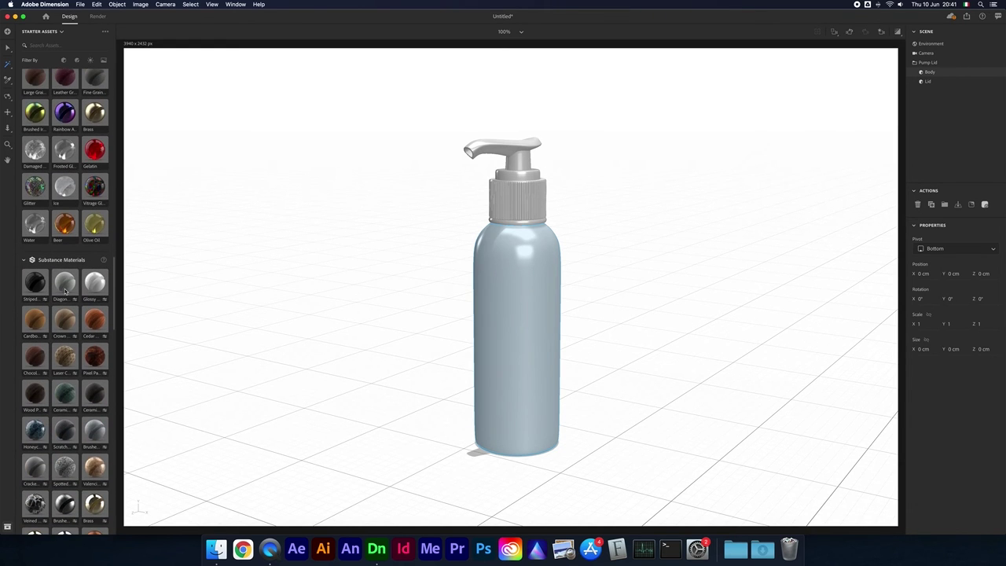
{"action": "left_click", "coordinate": [65, 287]}
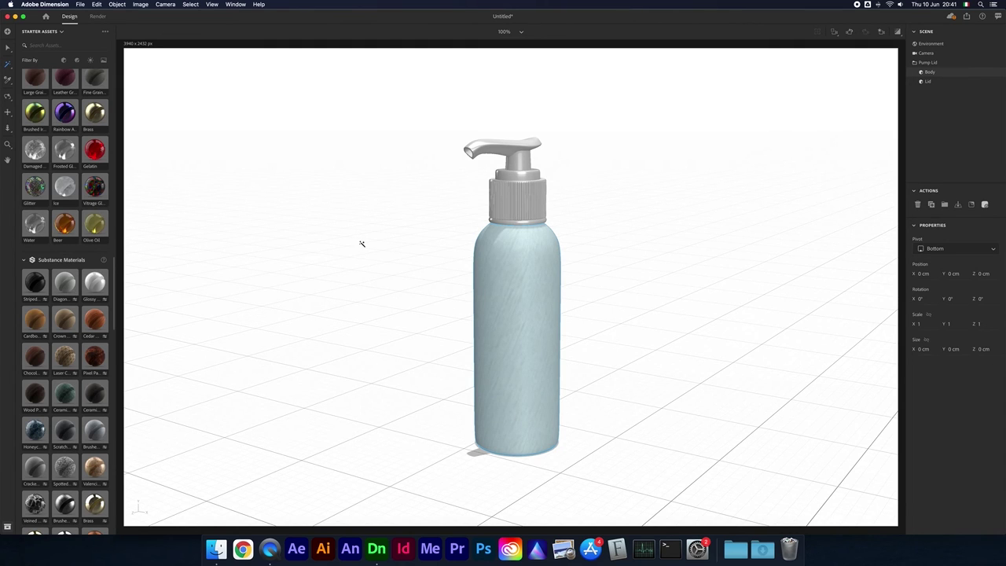
Select the pump head of the lid with the Magic Wand and apply the Beer material to it.
{"action": "left_click", "coordinate": [519, 163]}
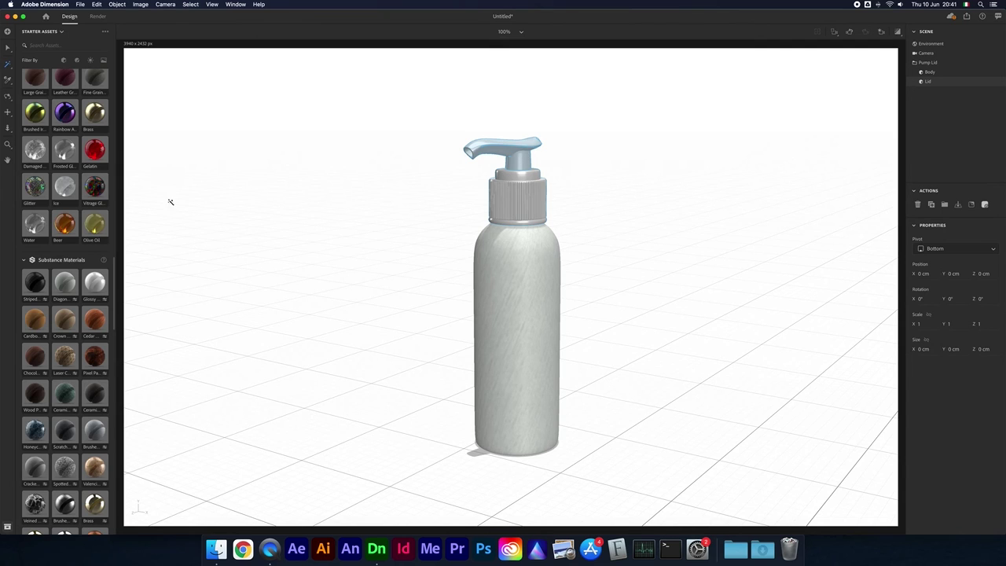
{"action": "left_click", "coordinate": [66, 228]}
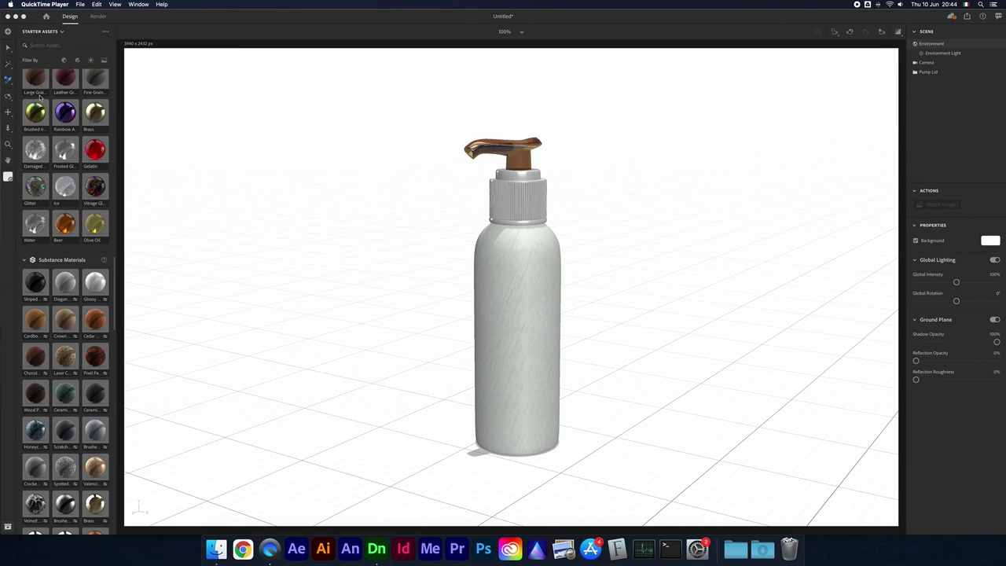
Select the lid's ribbed collar with the Magic Wand, then switch to the Select tool and select the whole pump bottle.
{"action": "left_click", "coordinate": [7, 63]}
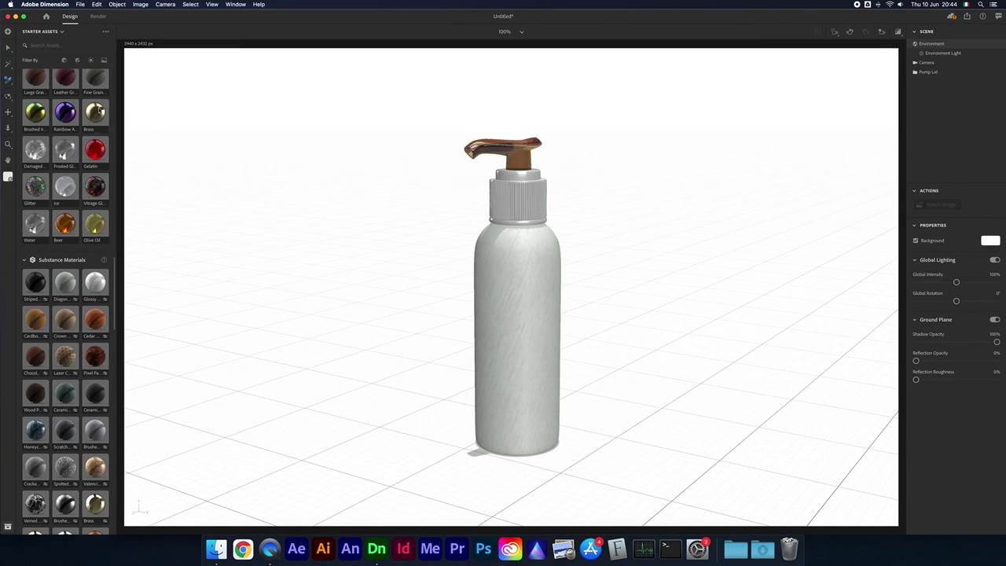
{"action": "left_click", "coordinate": [535, 197]}
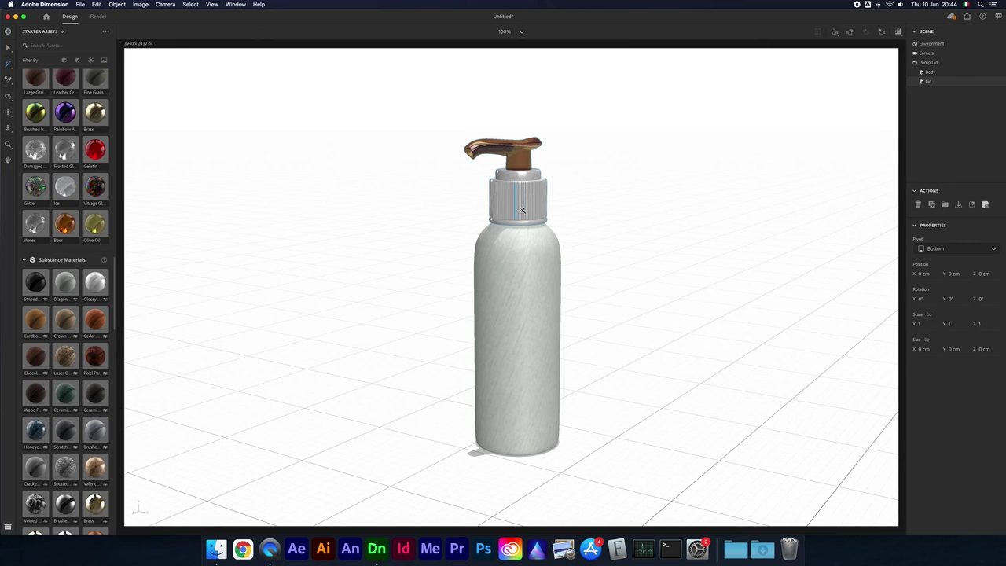
{"action": "scroll", "coordinate": [522, 209], "scroll_direction": "up", "scroll_amount": 5}
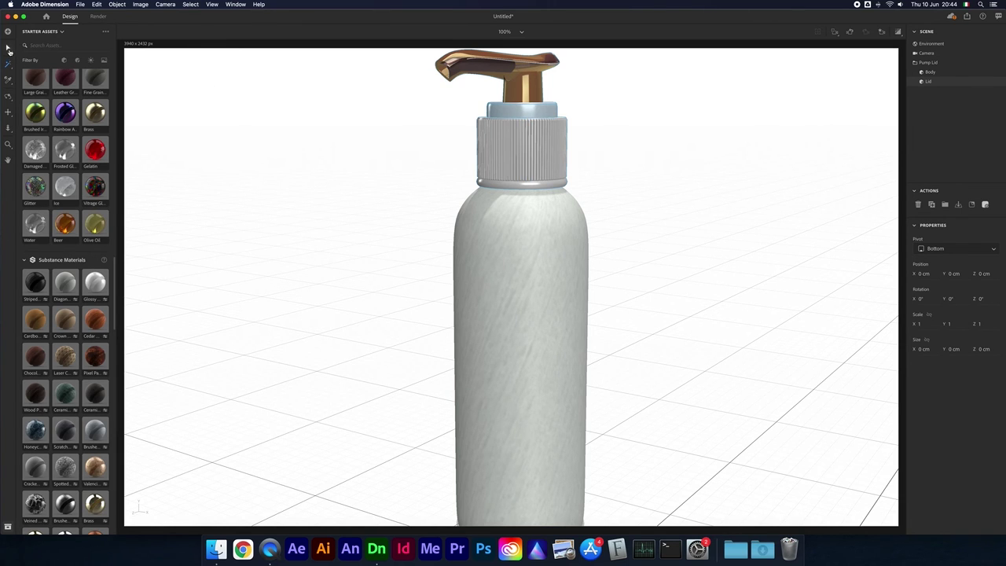
{"action": "left_click", "coordinate": [538, 257]}
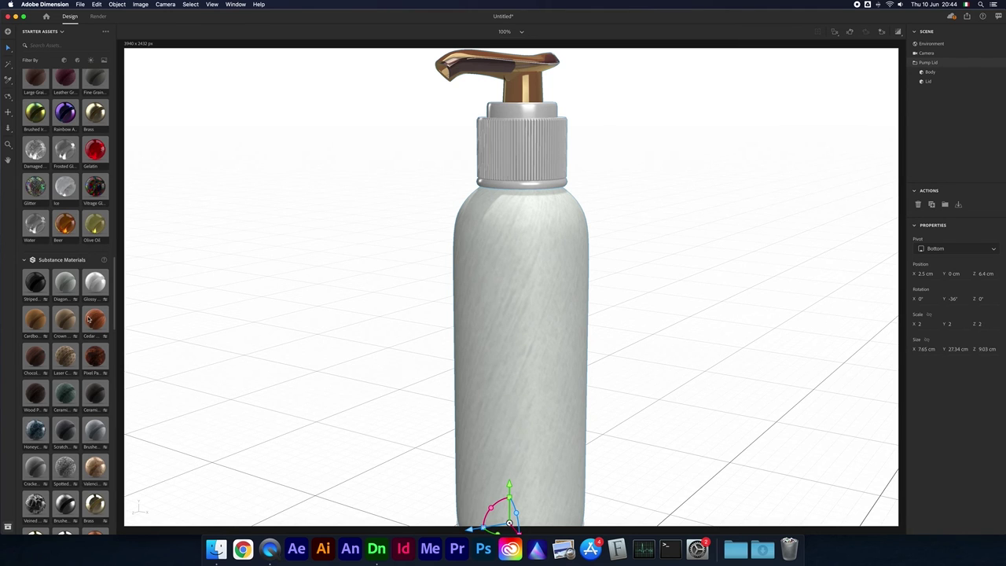
{"action": "scroll", "coordinate": [415, 290], "scroll_direction": "down", "scroll_amount": 6}
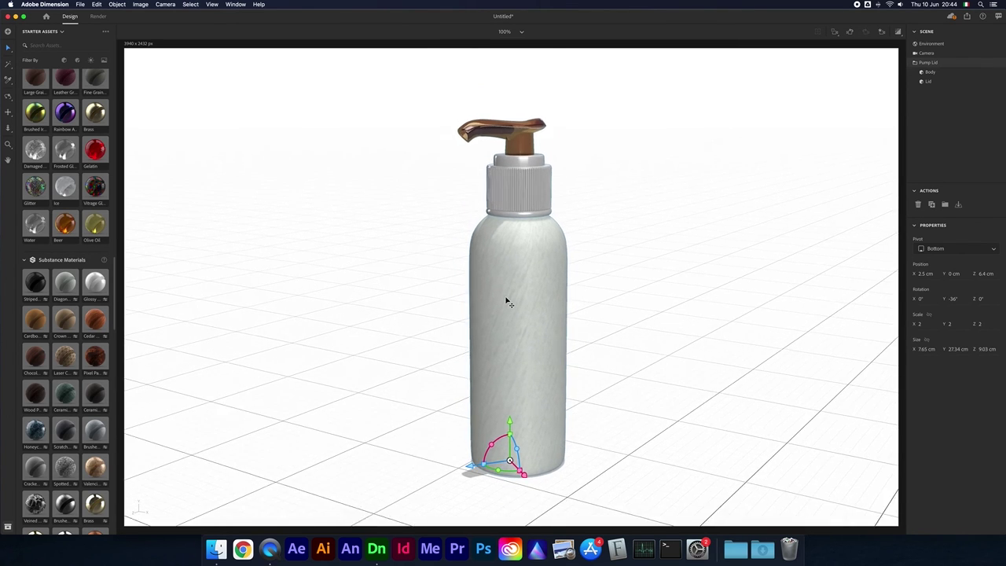
{"action": "scroll", "coordinate": [507, 301], "scroll_direction": "down", "scroll_amount": 3}
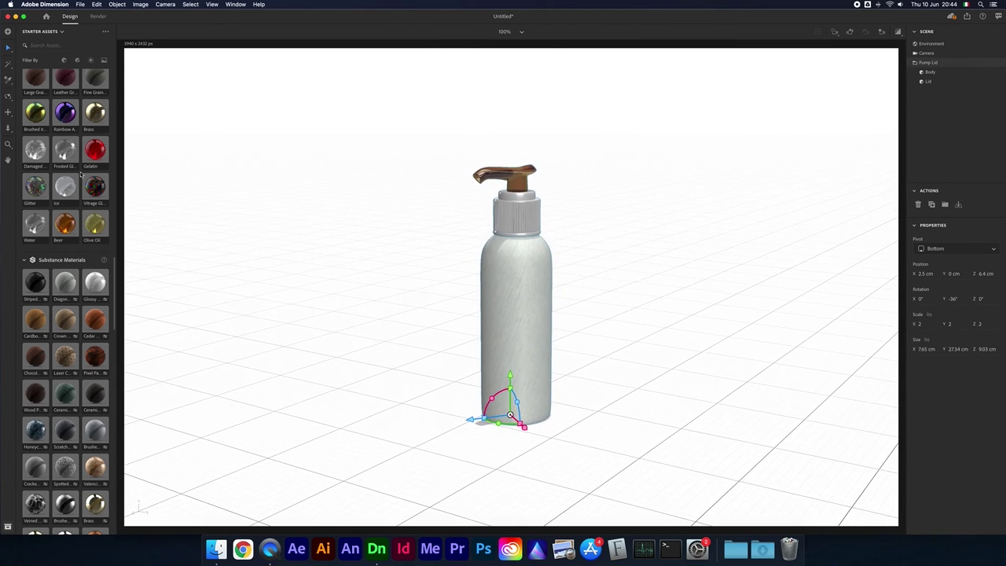
Apply the "Studio Softbox 3 P..." environment light to the scene and rotate it to about 16°.
{"action": "scroll", "coordinate": [67, 189], "scroll_direction": "down", "scroll_amount": 15}
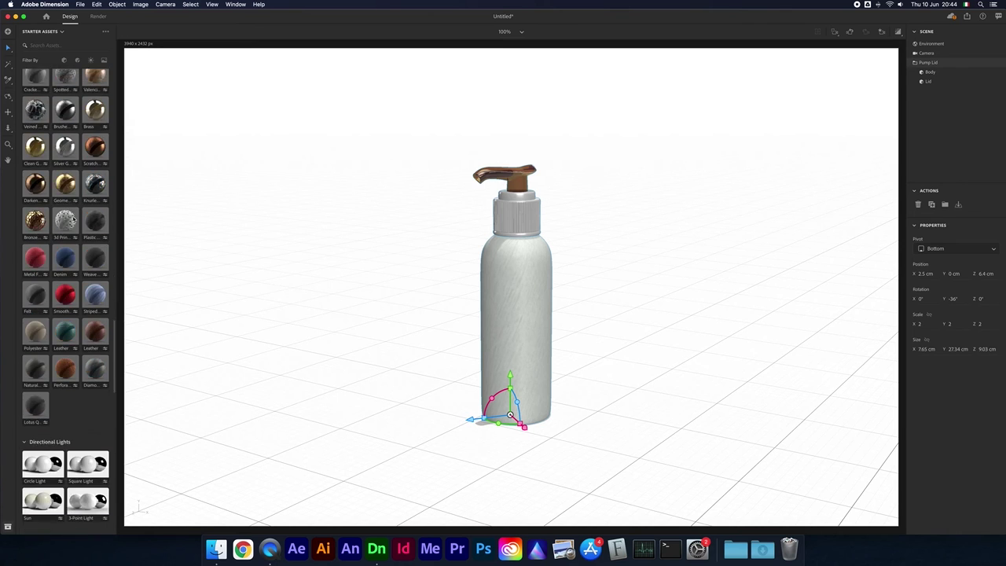
{"action": "scroll", "coordinate": [74, 219], "scroll_direction": "down", "scroll_amount": 15}
{"action": "scroll", "coordinate": [74, 220], "scroll_direction": "up", "scroll_amount": 9}
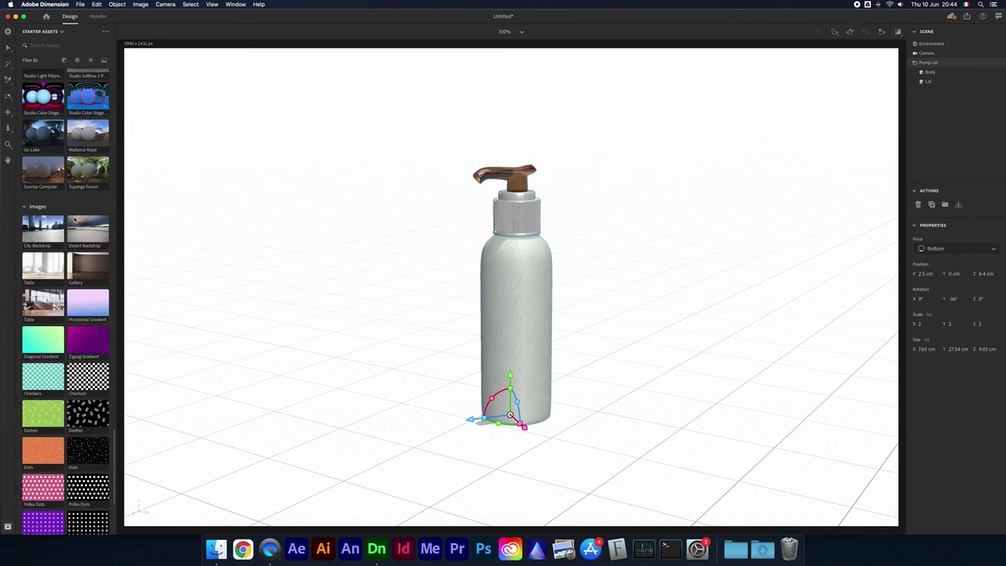
{"action": "scroll", "coordinate": [74, 219], "scroll_direction": "up", "scroll_amount": 2}
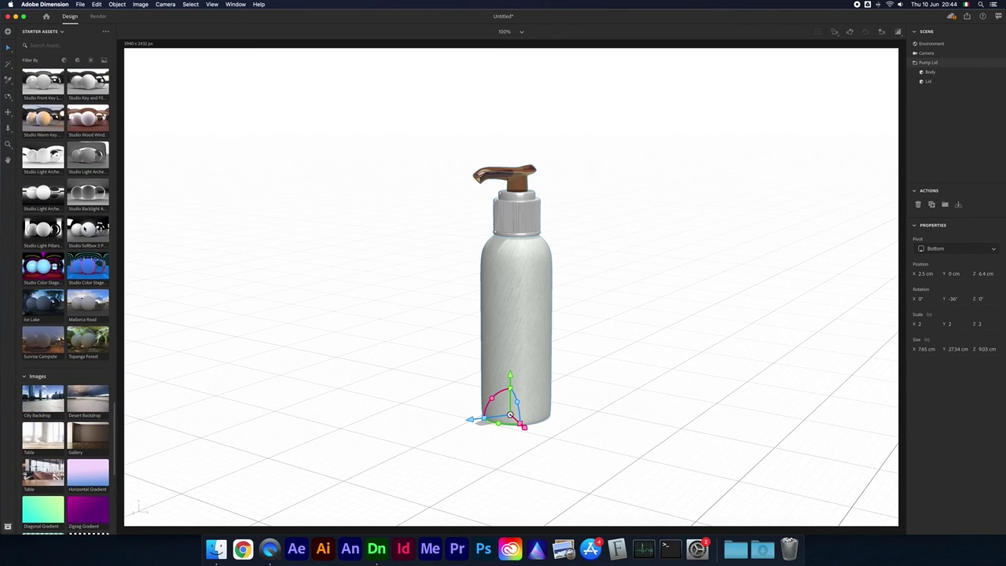
{"action": "left_click", "coordinate": [85, 227]}
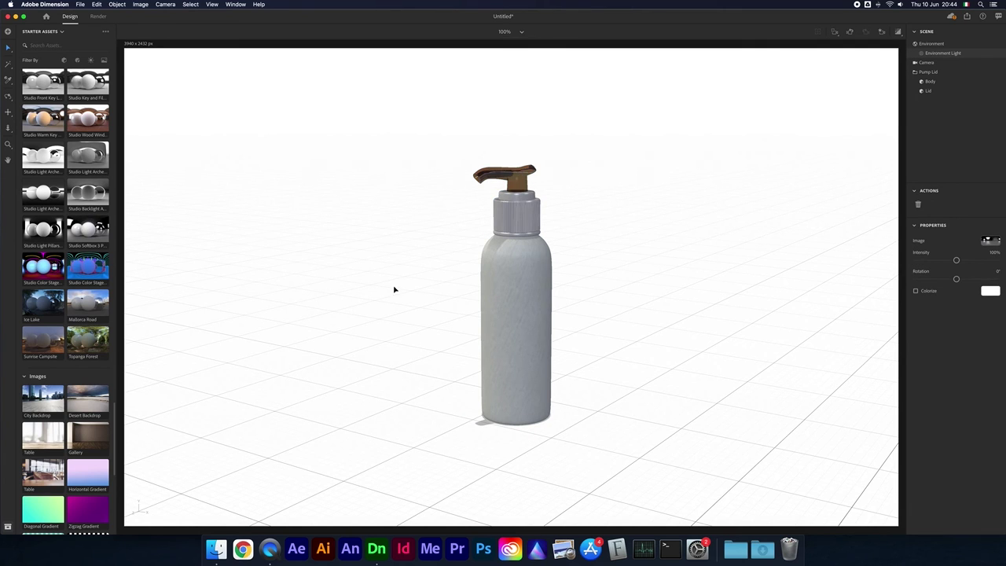
{"action": "mouse_move", "coordinate": [956, 280]}
{"action": "left_mouse_down"}
{"action": "mouse_move", "coordinate": [920, 279]}
{"action": "mouse_move", "coordinate": [963, 280]}
{"action": "left_mouse_up"}
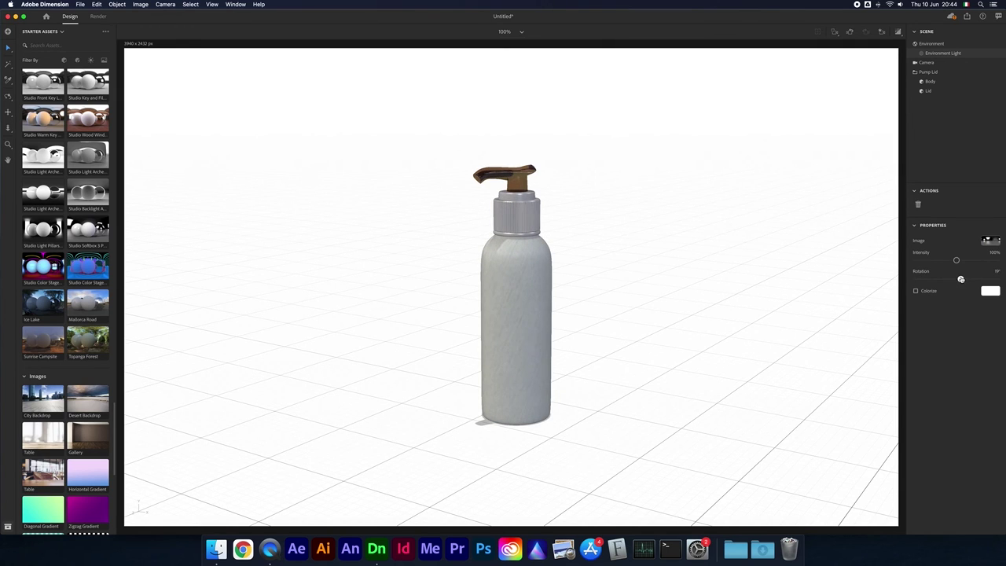
Set the City Backdrop image as the background and move the bottle along the ground to about X 13.8 cm.
{"action": "scroll", "coordinate": [49, 351], "scroll_direction": "down", "scroll_amount": 5}
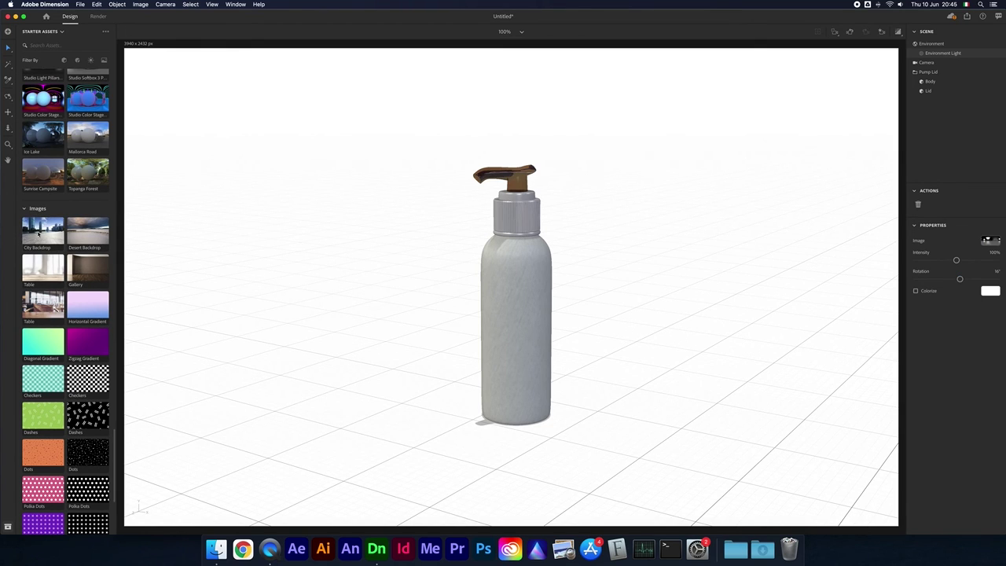
{"action": "left_click", "coordinate": [37, 233]}
{"action": "left_click", "coordinate": [516, 274]}
{"action": "left_click_drag", "start_coordinate": [514, 276], "coordinate": [613, 291]}
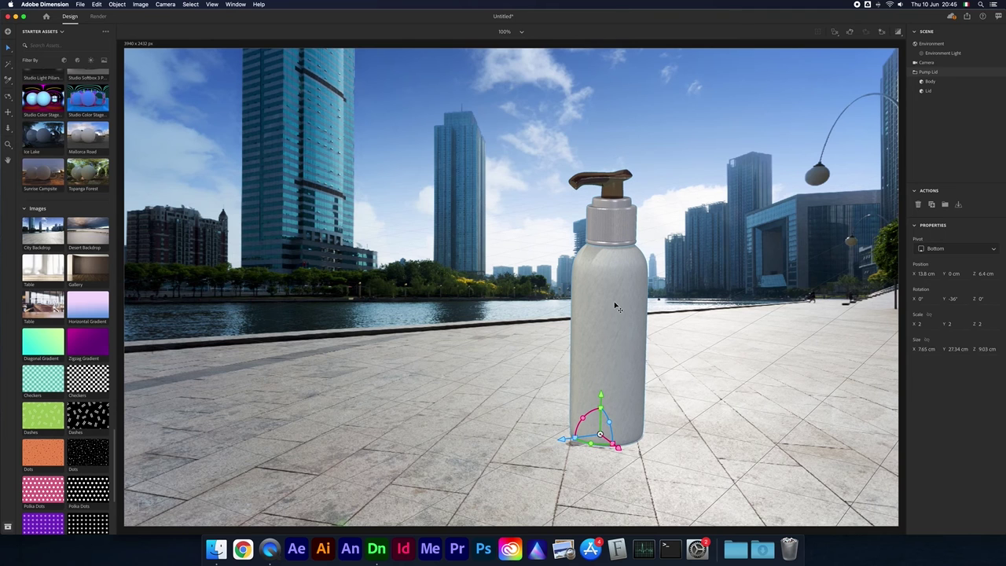
Scale the bottle uniformly to about 2.2 and reposition it at about X 16.2 cm, Z 17.2 cm, turned to -55°.
{"action": "left_click_drag", "start_coordinate": [620, 350], "coordinate": [620, 297]}
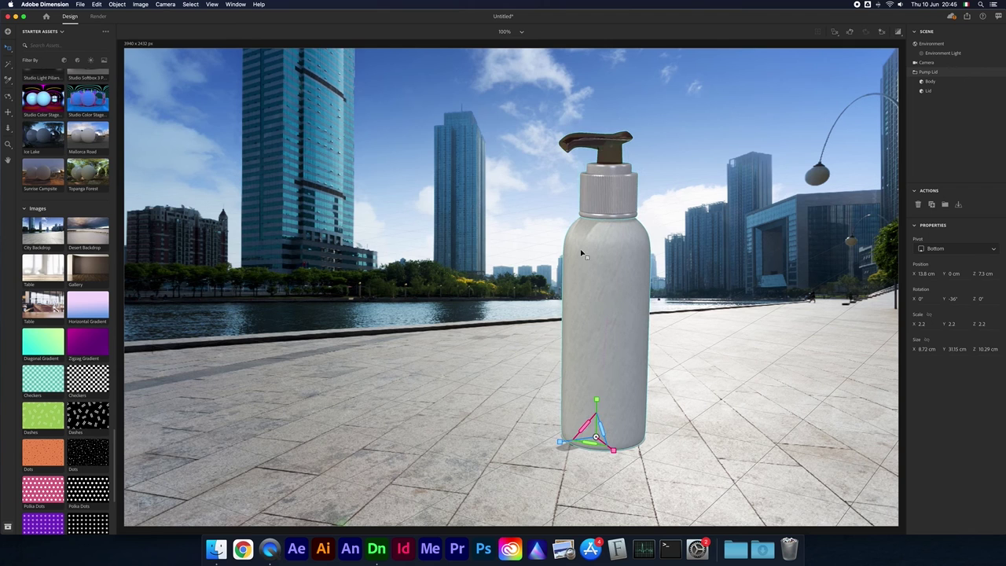
{"action": "left_click", "coordinate": [8, 48]}
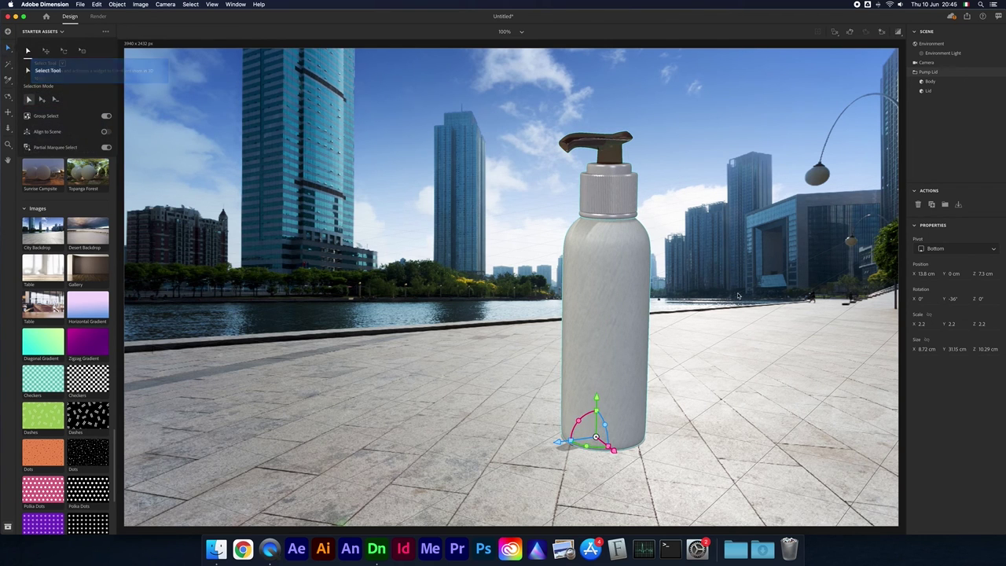
{"action": "left_click_drag", "start_coordinate": [612, 284], "coordinate": [593, 317]}
{"action": "left_click", "coordinate": [676, 350]}
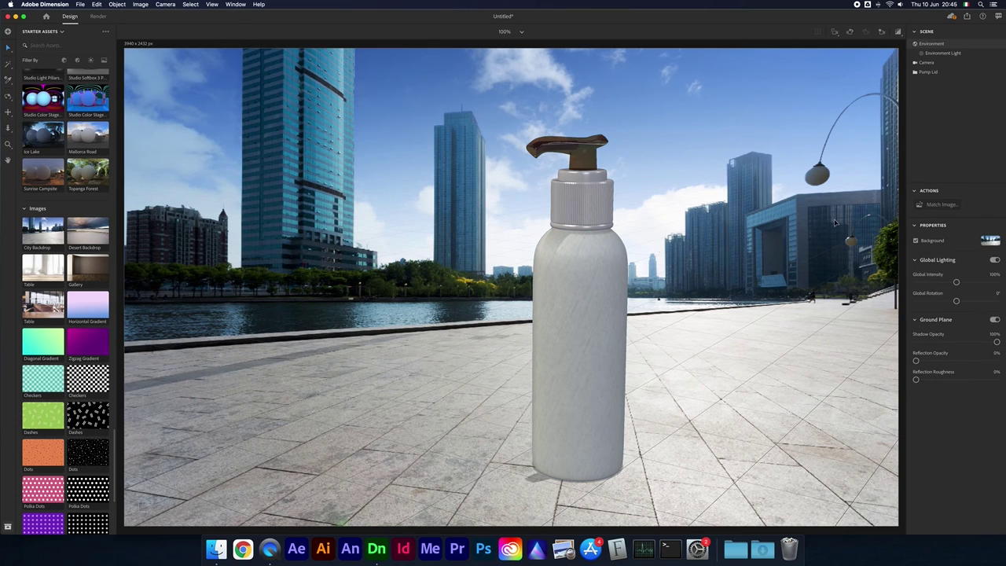
Run Match Image on the environment with Image Aspect Ratio canvas resizing, Outdoor Sunlight lights and Match Camera Perspective enabled.
{"action": "left_click", "coordinate": [619, 266]}
{"action": "key", "text": "super+shift+a"}
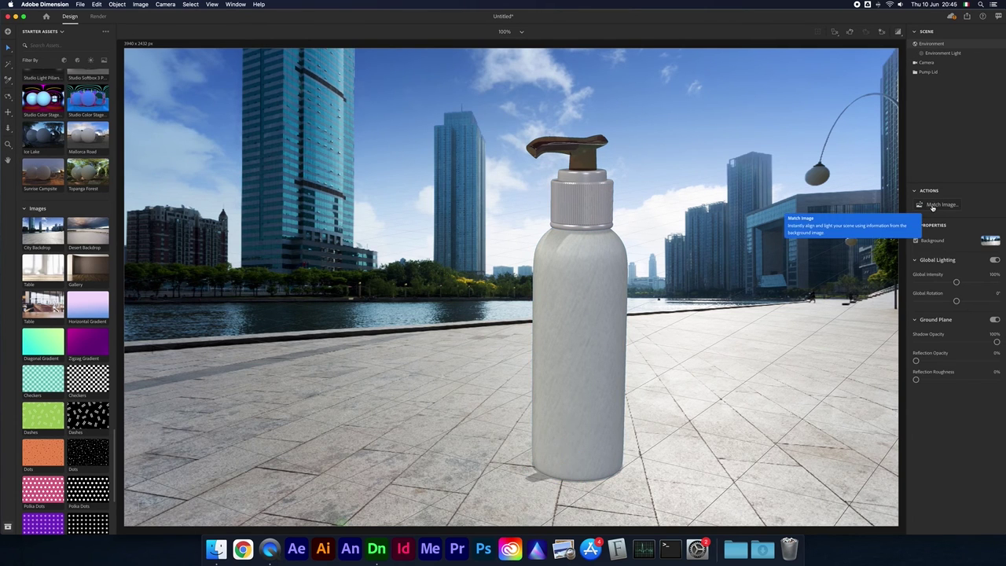
{"action": "left_click", "coordinate": [940, 205]}
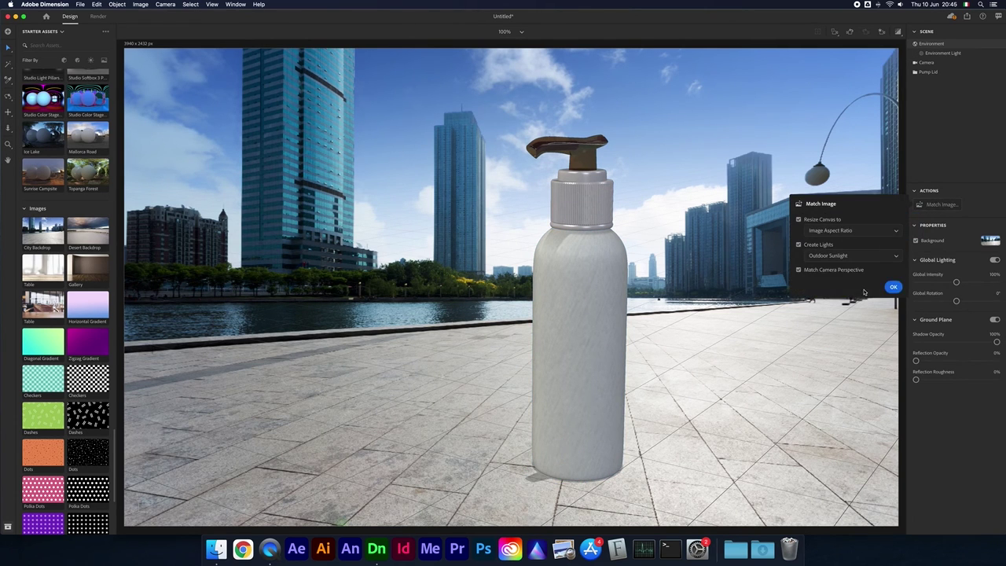
{"action": "left_click", "coordinate": [893, 288]}
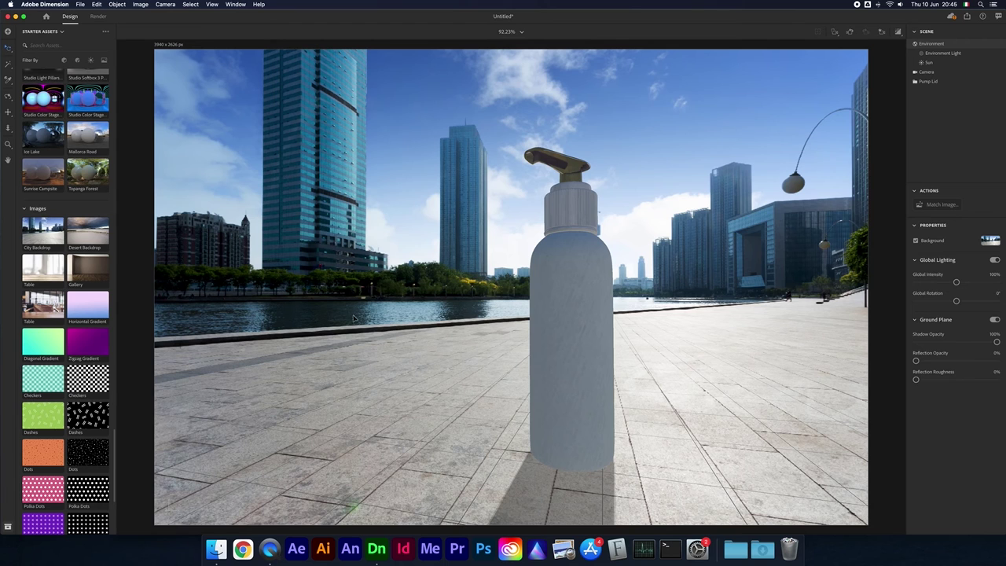
Rotate the pump bottle about its vertical axis to about 60°.
{"action": "left_click", "coordinate": [564, 367]}
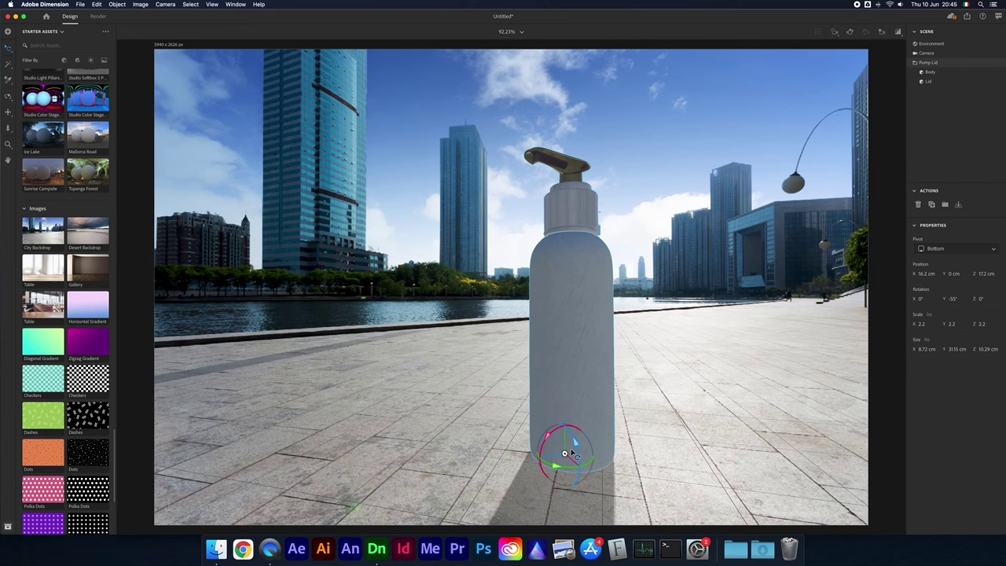
{"action": "left_click_drag", "start_coordinate": [584, 468], "coordinate": [764, 422]}
{"action": "key", "text": "super+z"}
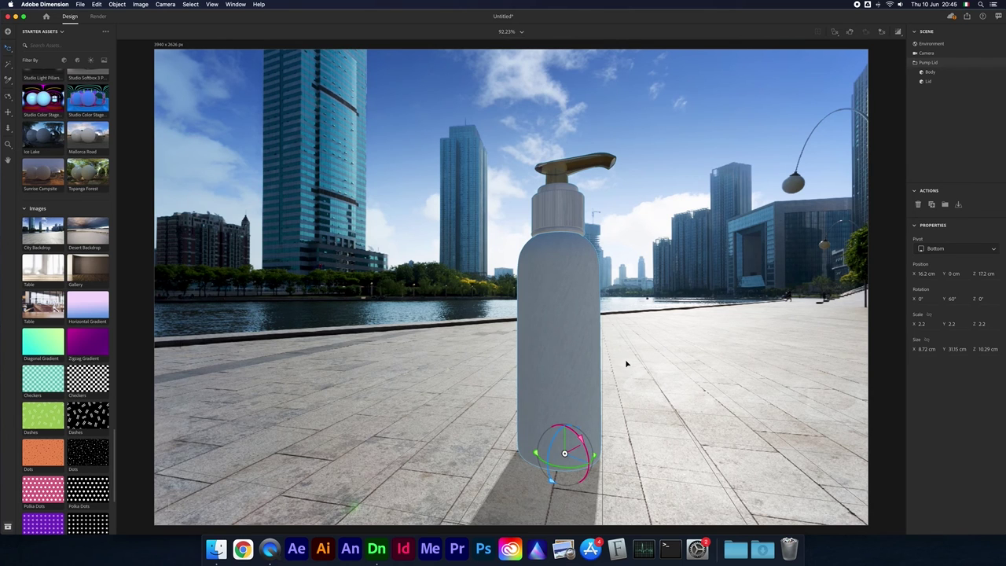
Move the bottle back across the plaza to about X 35.1 cm, Z -41.6 cm, then bring it close to the camera again.
{"action": "left_click", "coordinate": [7, 52]}
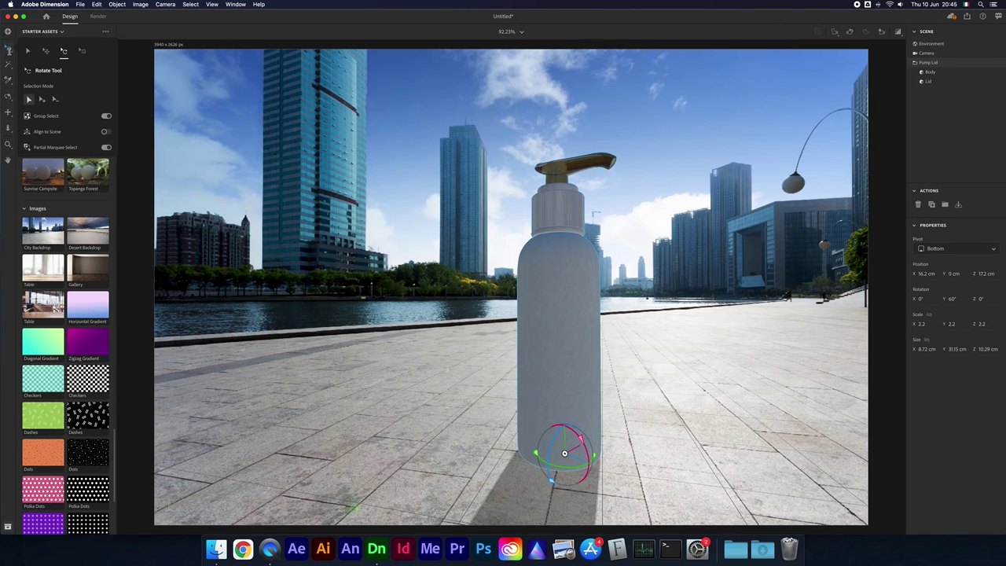
{"action": "left_click", "coordinate": [46, 52]}
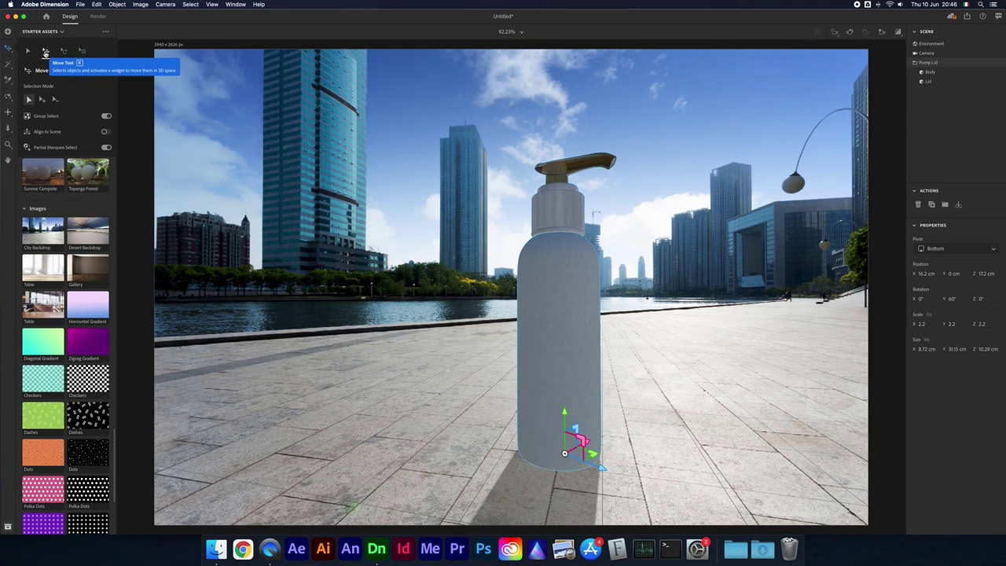
{"action": "left_click_drag", "start_coordinate": [548, 367], "coordinate": [677, 361]}
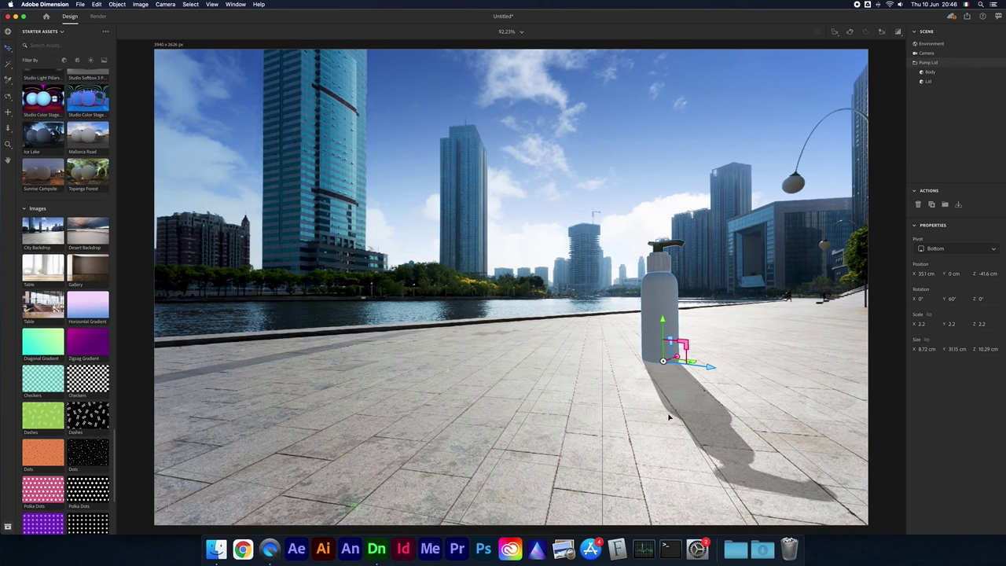
{"action": "left_click_drag", "start_coordinate": [663, 314], "coordinate": [590, 346]}
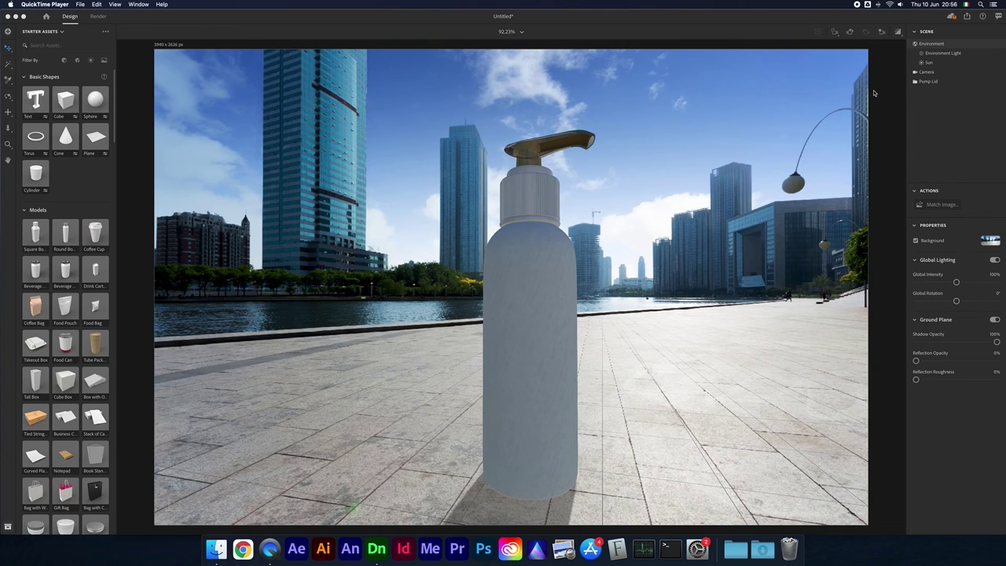
Examine the saved camera bookmarks and the views offered in the render settings, then return to the design workspace.
{"action": "left_click", "coordinate": [883, 33]}
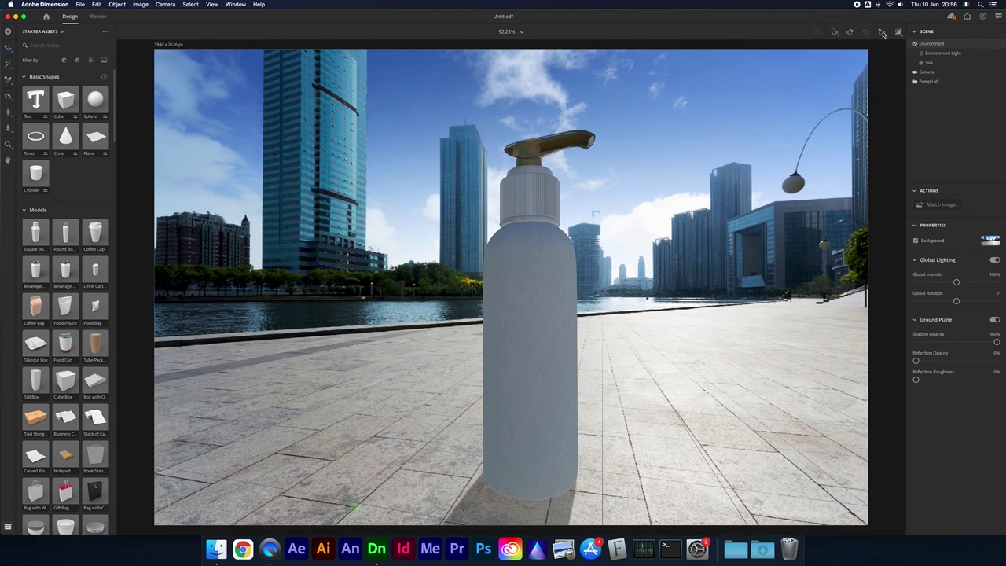
{"action": "left_click", "coordinate": [881, 33]}
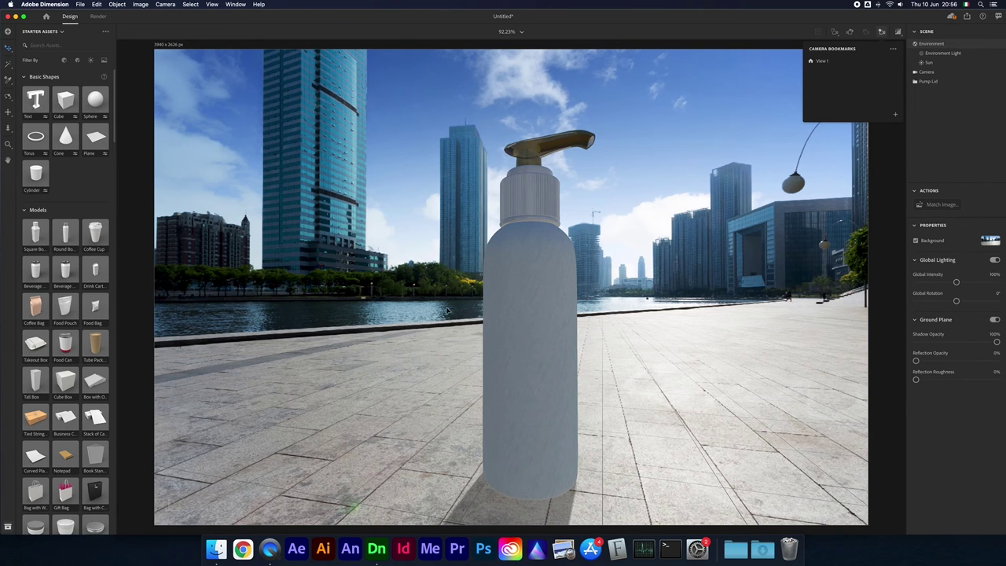
{"action": "left_click", "coordinate": [881, 31]}
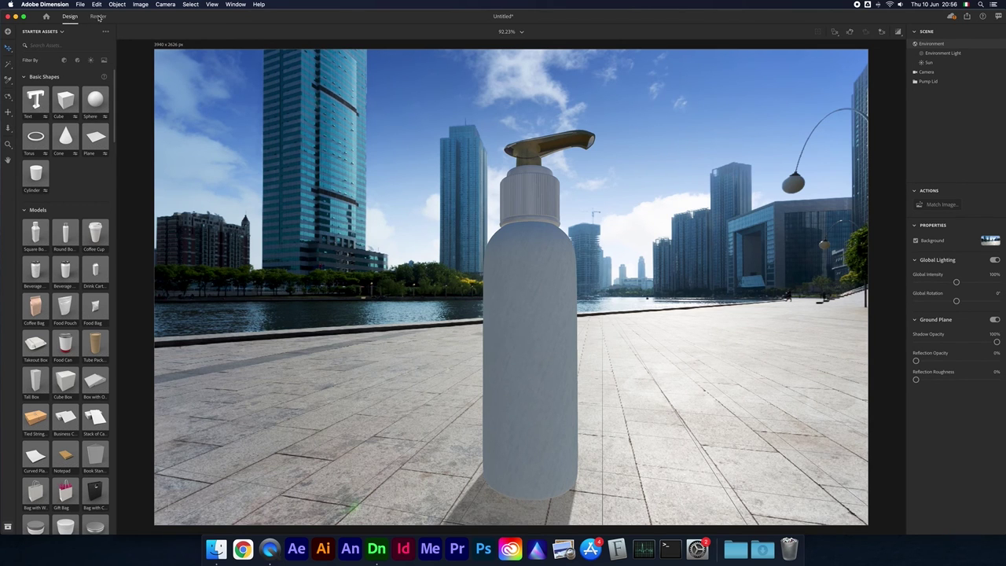
{"action": "left_click", "coordinate": [97, 17]}
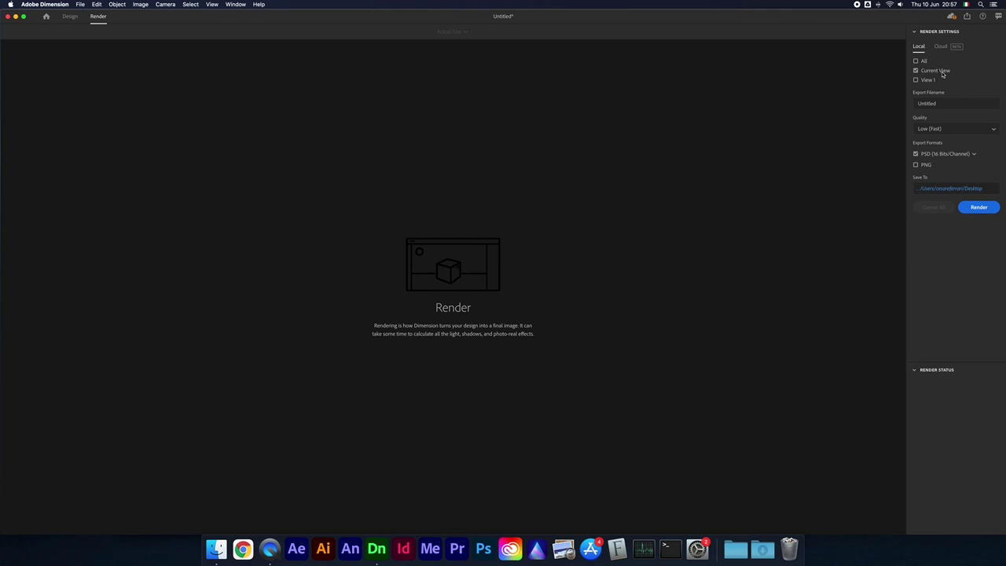
{"action": "left_click", "coordinate": [70, 16]}
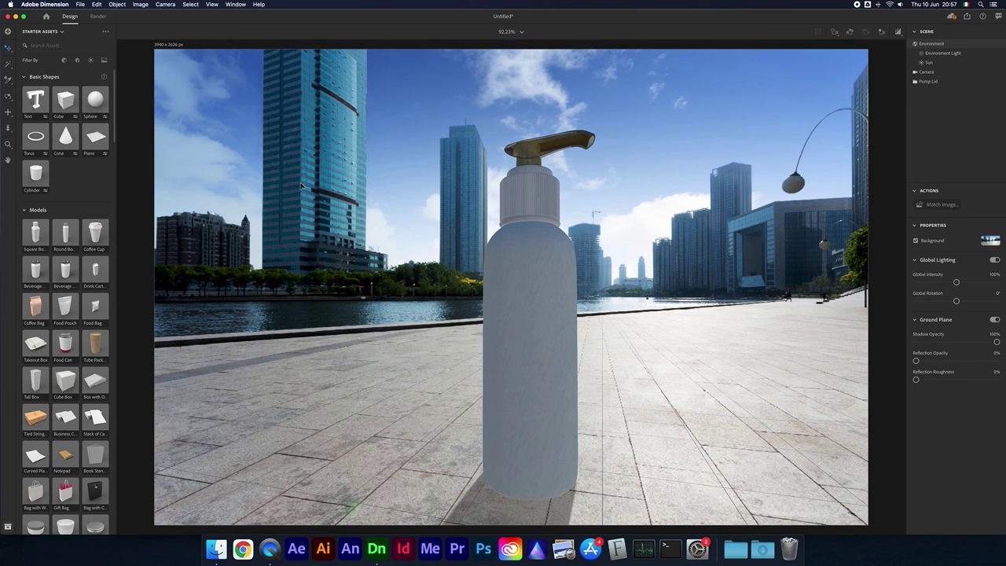
Orbit the camera slightly around the bottle, then undo that camera move.
{"action": "left_click", "coordinate": [9, 98]}
{"action": "mouse_move", "coordinate": [453, 426]}
{"action": "left_mouse_down"}
{"action": "mouse_move", "coordinate": [471, 424]}
{"action": "mouse_move", "coordinate": [440, 419]}
{"action": "left_mouse_up"}
{"action": "key", "text": "super+shift+a"}
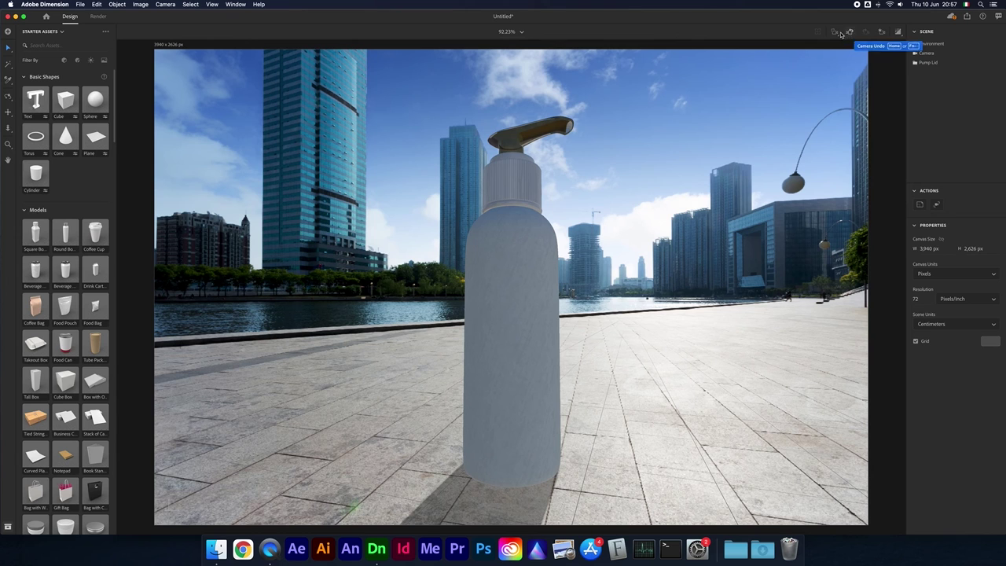
{"action": "left_click", "coordinate": [850, 34]}
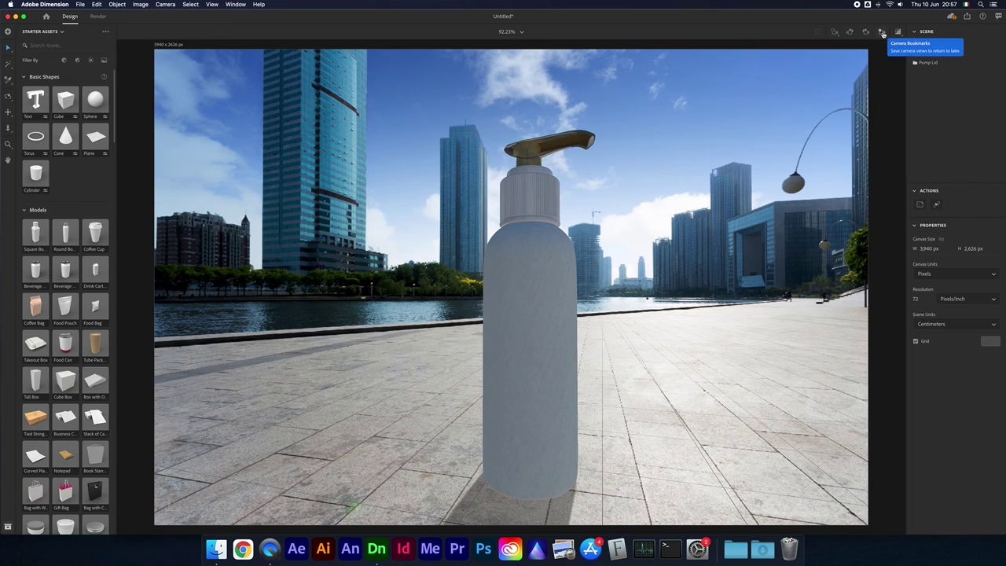
Open the render settings and choose only Current View for the local render.
{"action": "left_click", "coordinate": [104, 17]}
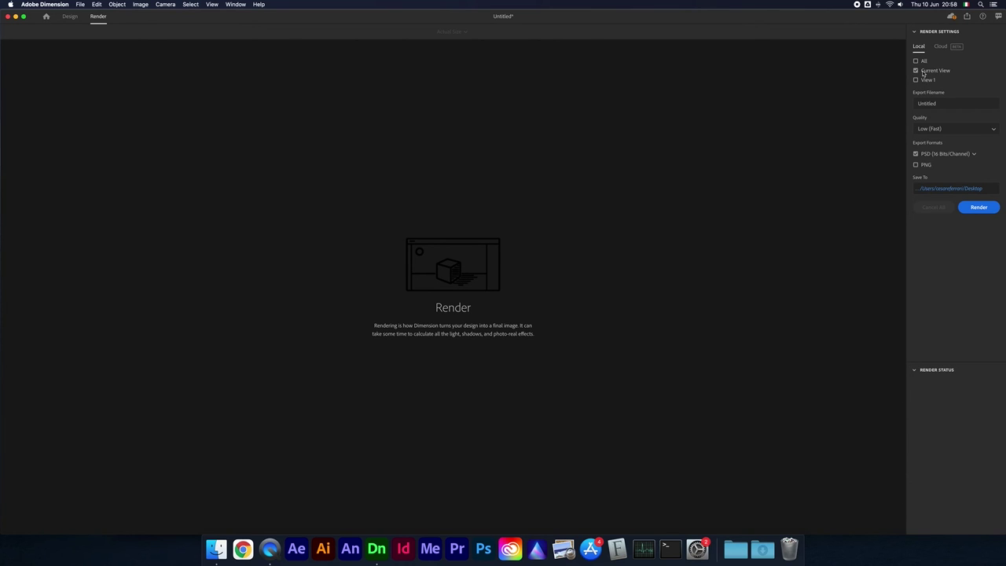
{"action": "left_click", "coordinate": [915, 61]}
{"action": "left_click", "coordinate": [916, 61]}
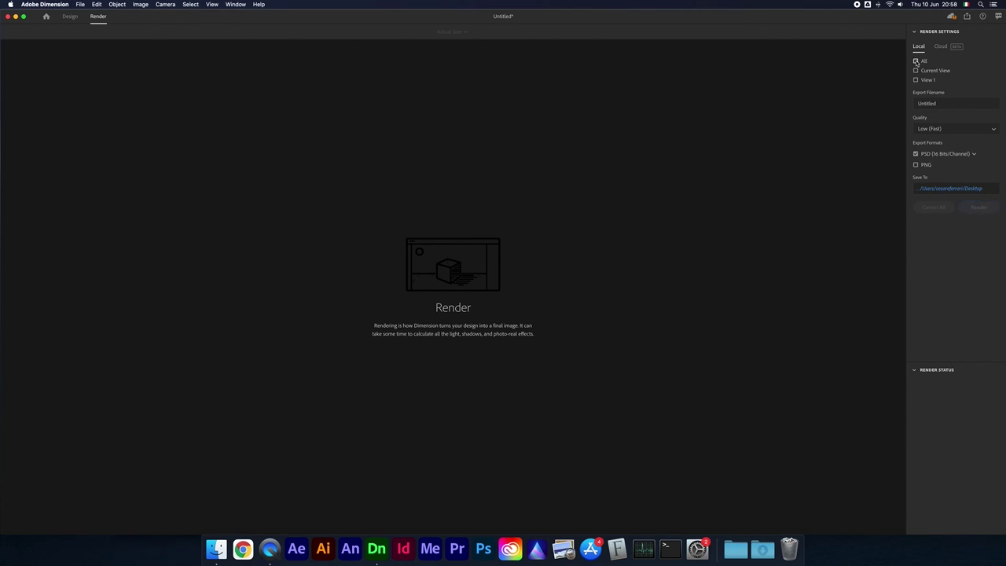
{"action": "left_click", "coordinate": [915, 70]}
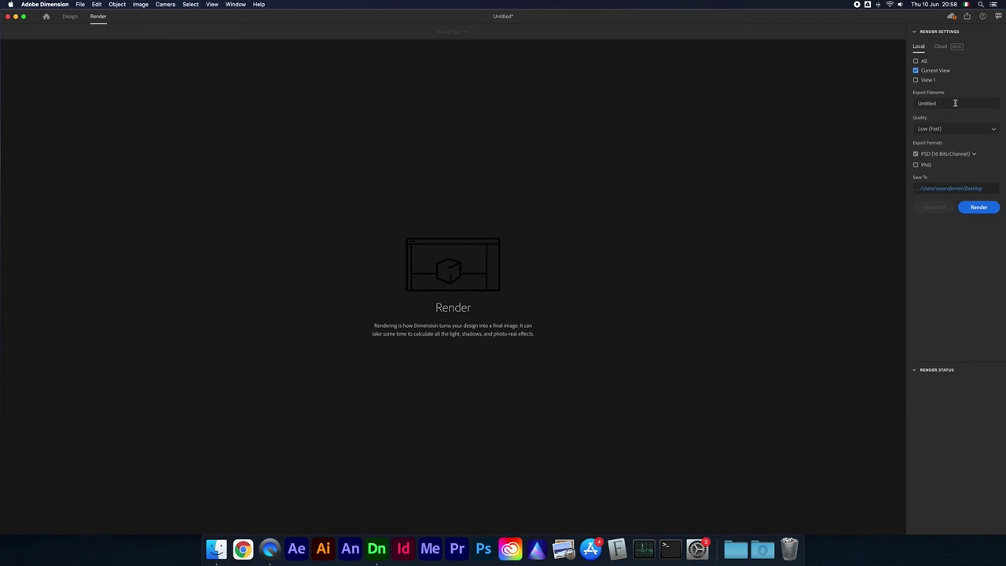
Name the export file export1 and set the render quality to High (Slow).
{"action": "double_click", "coordinate": [936, 103]}
{"action": "left_click", "coordinate": [924, 103]}
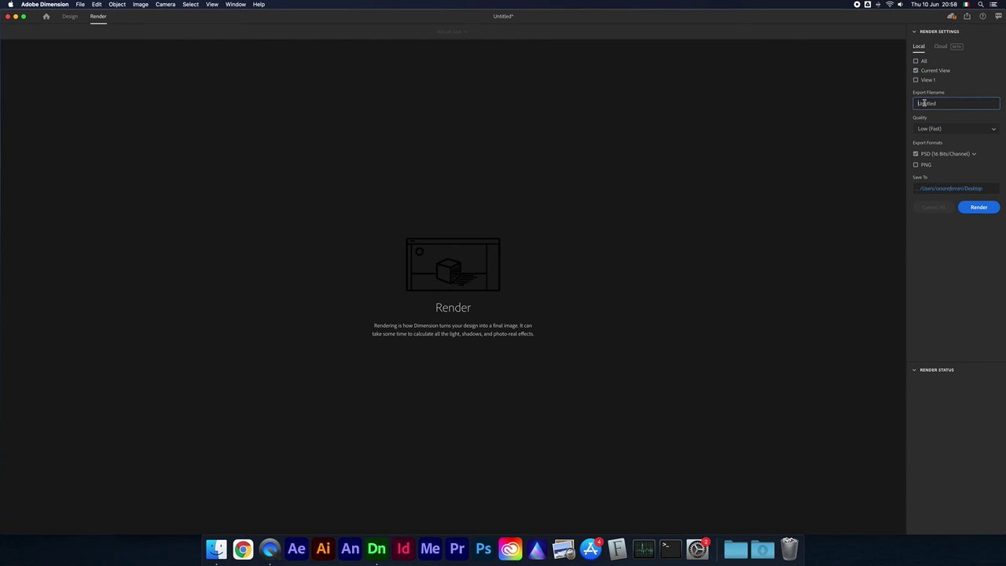
{"action": "left_click_drag", "start_coordinate": [941, 103], "coordinate": [917, 103]}
{"action": "type", "text": "re"}
{"action": "left_click", "coordinate": [952, 129]}
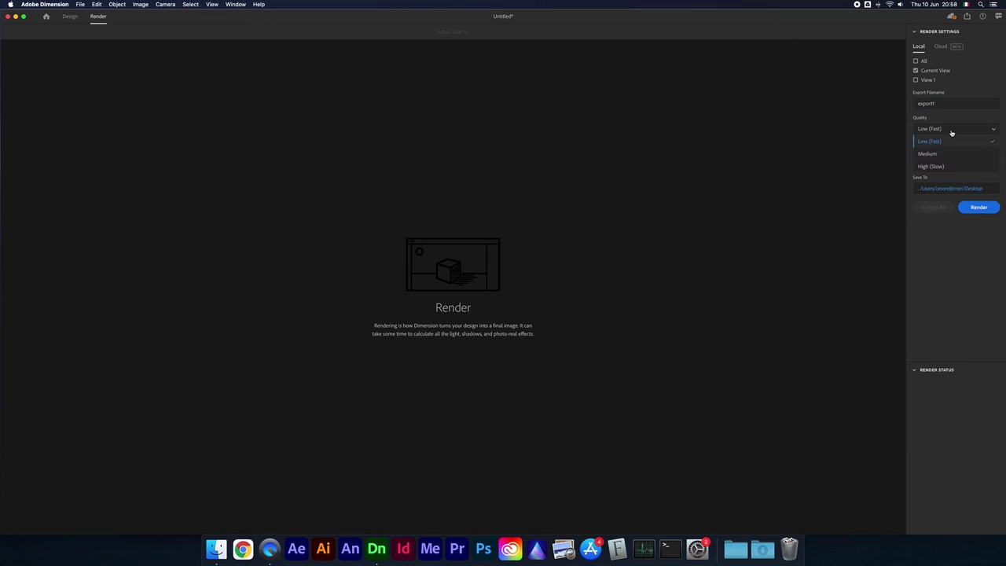
{"action": "left_click", "coordinate": [927, 168]}
Keep PSD (16 Bits/Channel) as the only export format, leaving PNG off, and start the local render.
{"action": "left_click", "coordinate": [974, 154]}
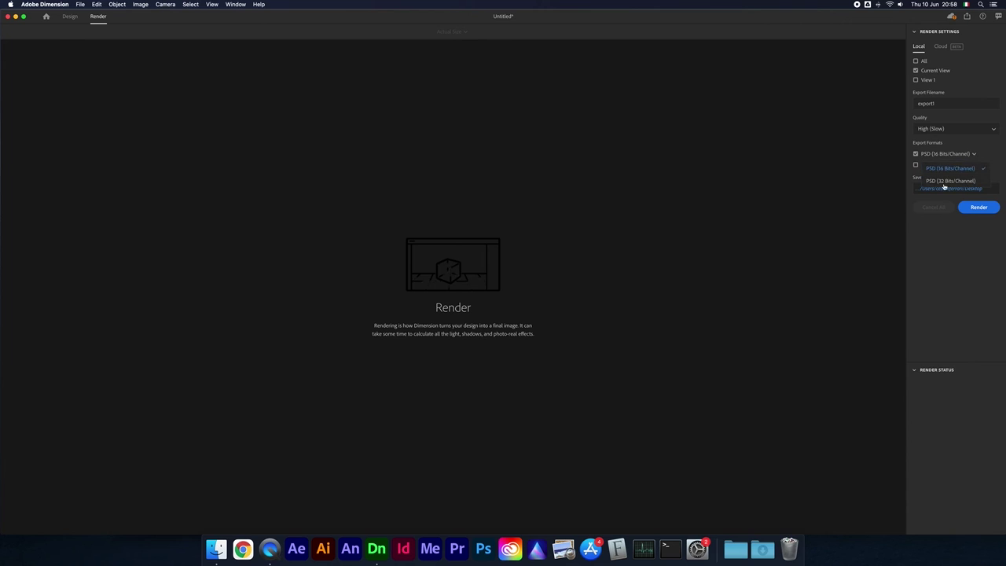
{"action": "left_click", "coordinate": [991, 154]}
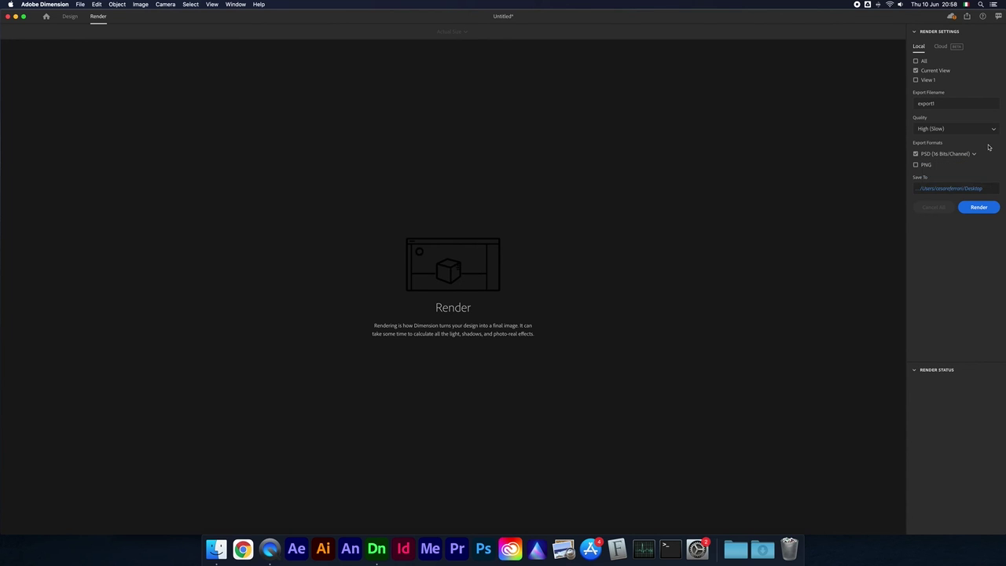
{"action": "left_click", "coordinate": [916, 166]}
{"action": "left_click", "coordinate": [916, 167]}
{"action": "left_click", "coordinate": [978, 208]}
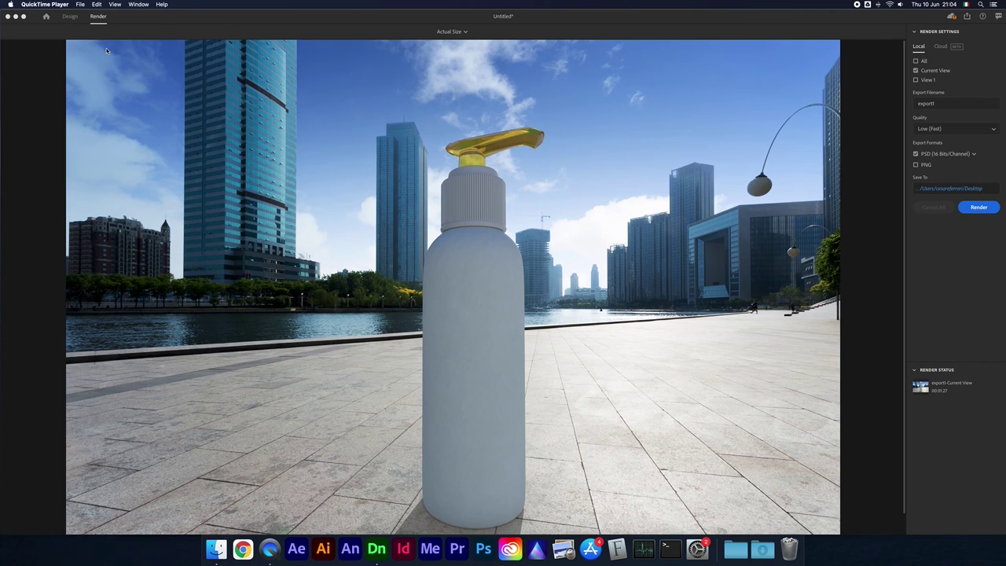
Close Dimension without saving the Untitled document.
{"action": "left_click", "coordinate": [32, 17]}
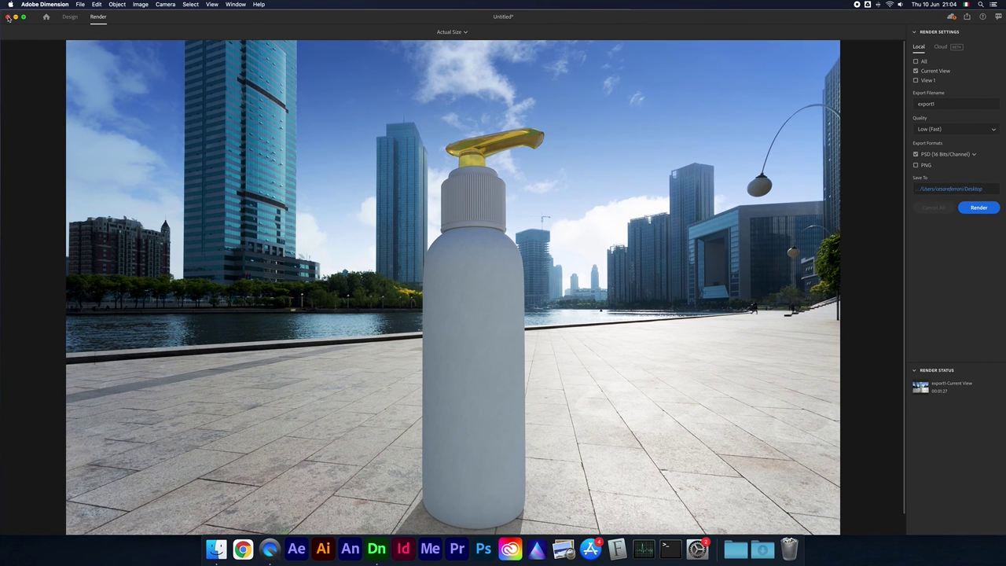
{"action": "left_click", "coordinate": [8, 17]}
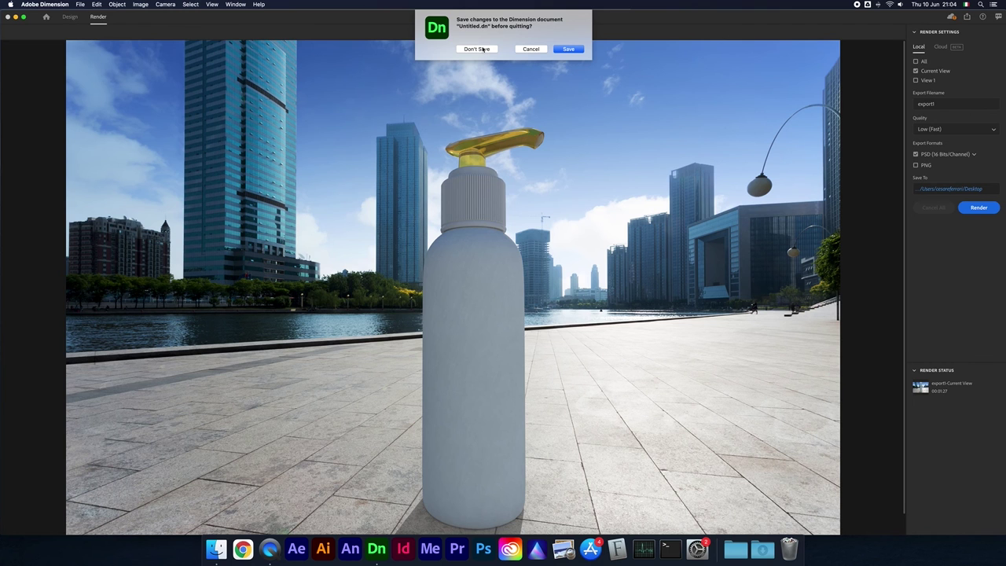
{"action": "left_click", "coordinate": [478, 49]}
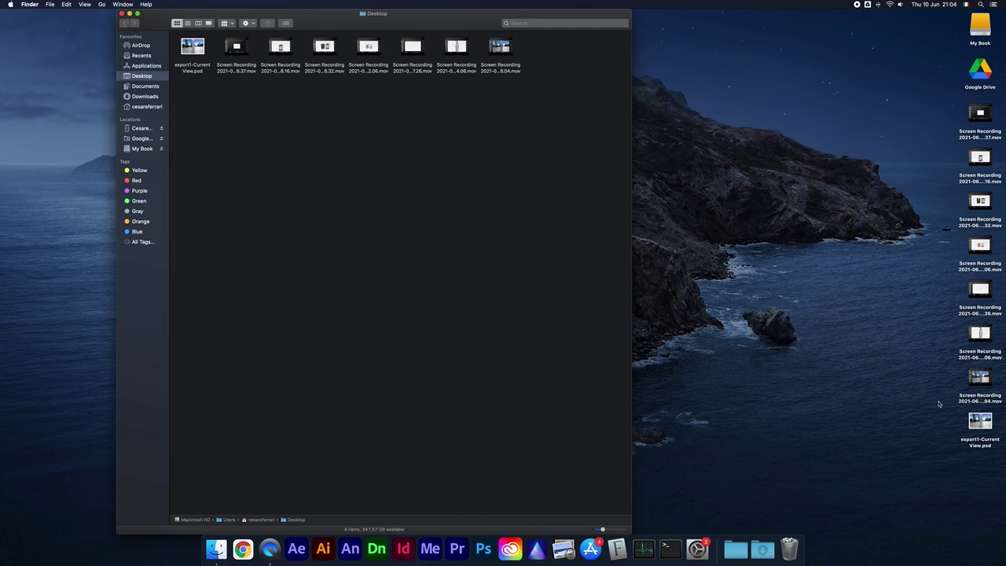
Open export1-Current View.psd from the desktop in Photoshop, using its embedded color profile.
{"action": "left_click", "coordinate": [965, 440]}
{"action": "left_click_drag", "start_coordinate": [975, 424], "coordinate": [483, 549]}
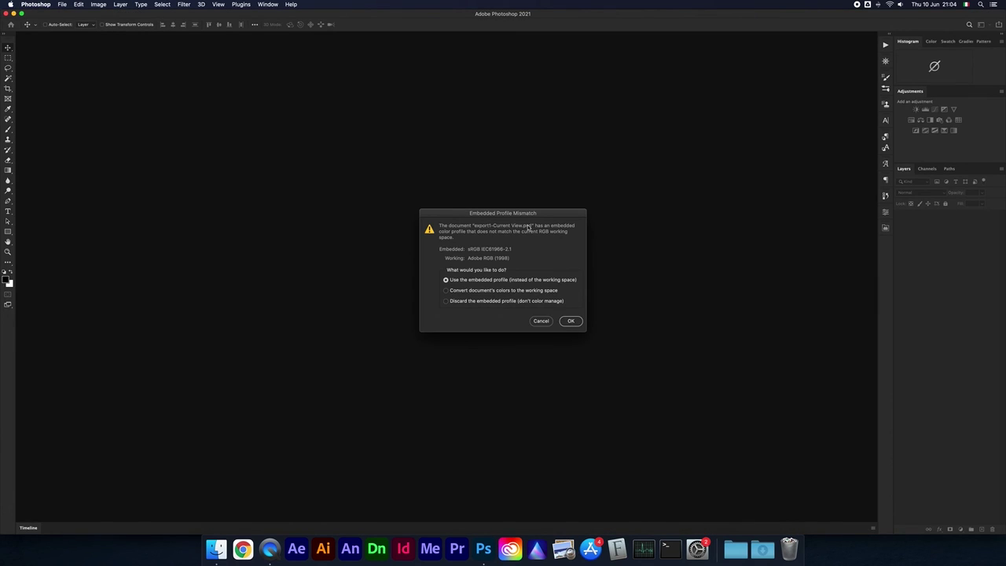
{"action": "left_click", "coordinate": [571, 321]}
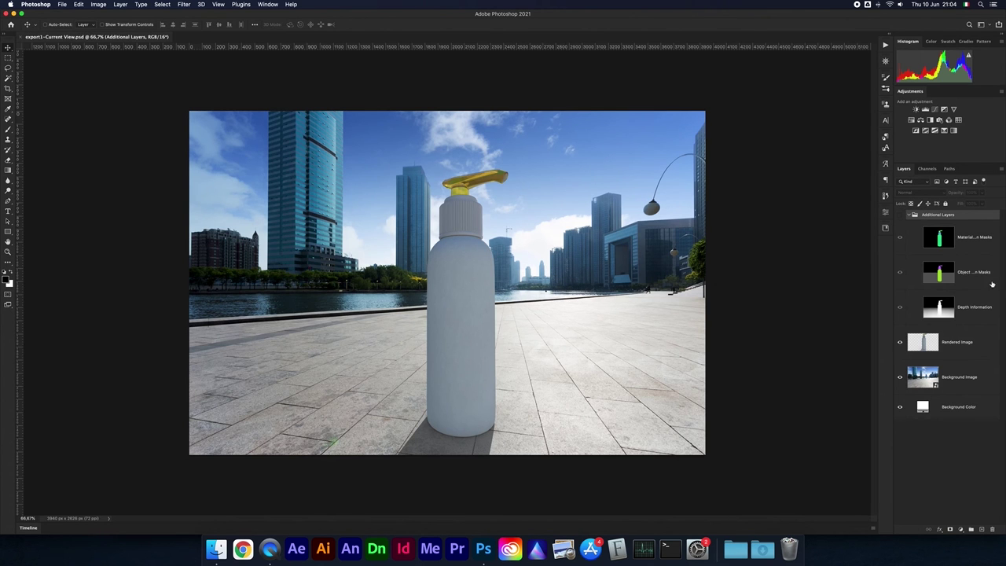
Show the Additional Layers group, but hide its material mask, object mask and Depth Information layers.
{"action": "left_click", "coordinate": [900, 240]}
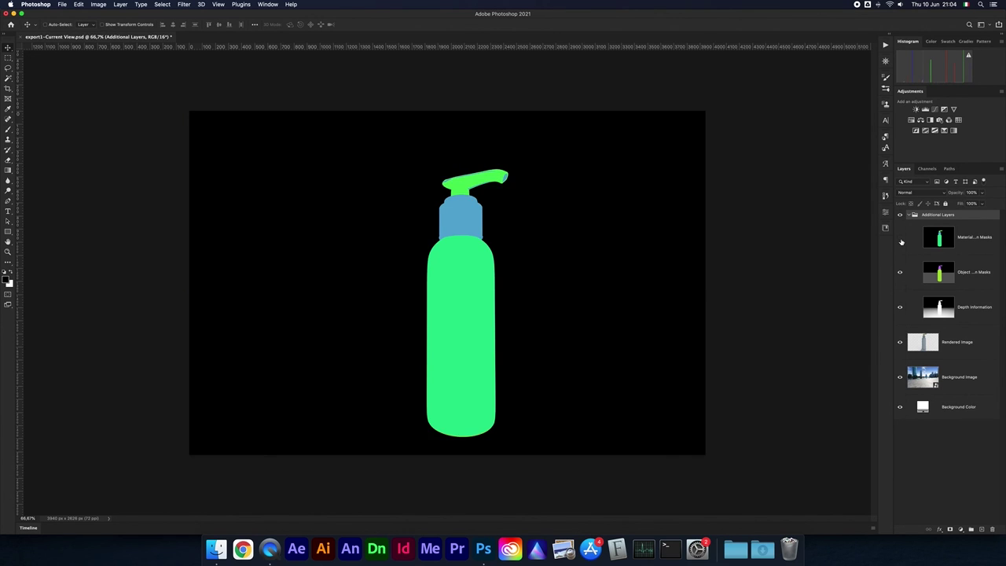
{"action": "left_click", "coordinate": [900, 240]}
{"action": "left_click", "coordinate": [901, 239]}
{"action": "left_click", "coordinate": [901, 240]}
{"action": "left_click", "coordinate": [900, 272]}
{"action": "left_click", "coordinate": [901, 309]}
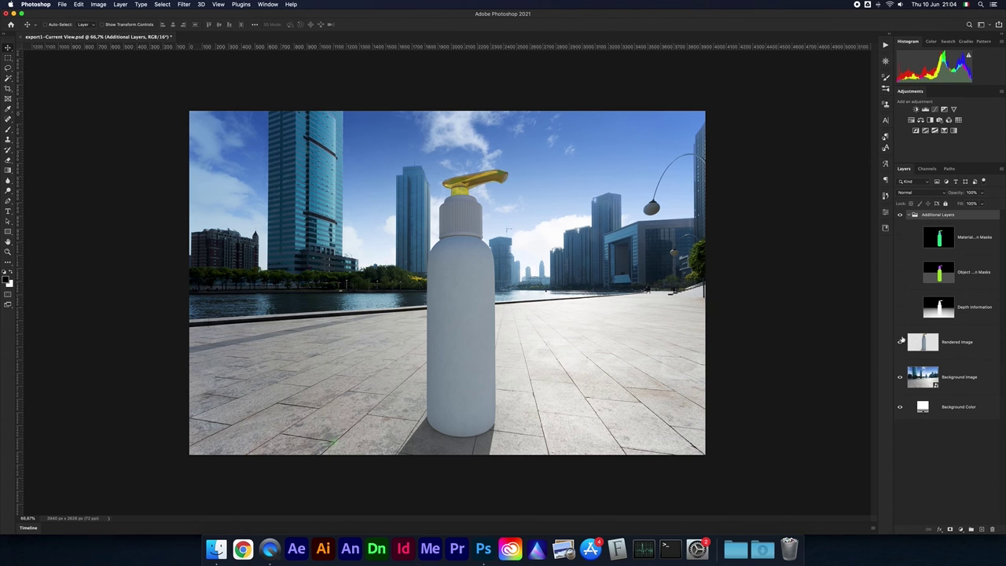
Examine the Rendered Image, Background Image and Background Color layers by hiding and showing each, leaving all three visible.
{"action": "left_click", "coordinate": [901, 342]}
{"action": "left_click", "coordinate": [901, 342]}
{"action": "left_click", "coordinate": [900, 342]}
{"action": "left_click", "coordinate": [900, 378]}
{"action": "left_click", "coordinate": [901, 378]}
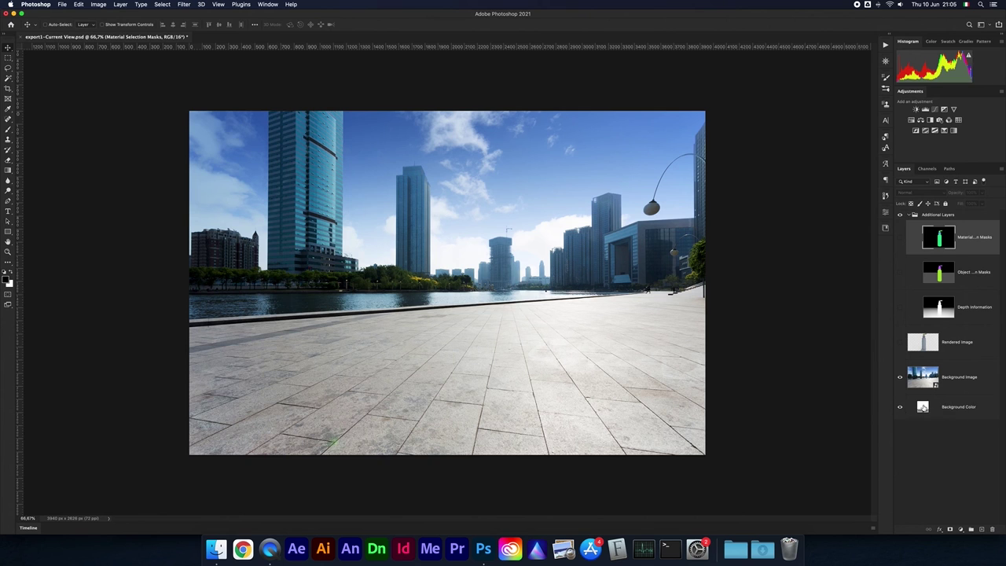
{"action": "left_click", "coordinate": [913, 408]}
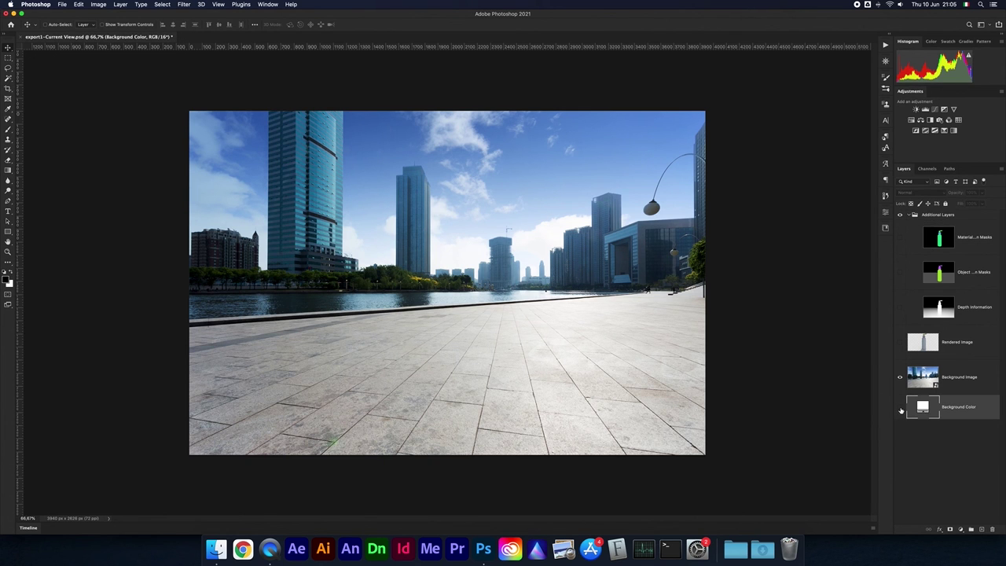
{"action": "left_click", "coordinate": [900, 376]}
{"action": "left_click", "coordinate": [900, 342]}
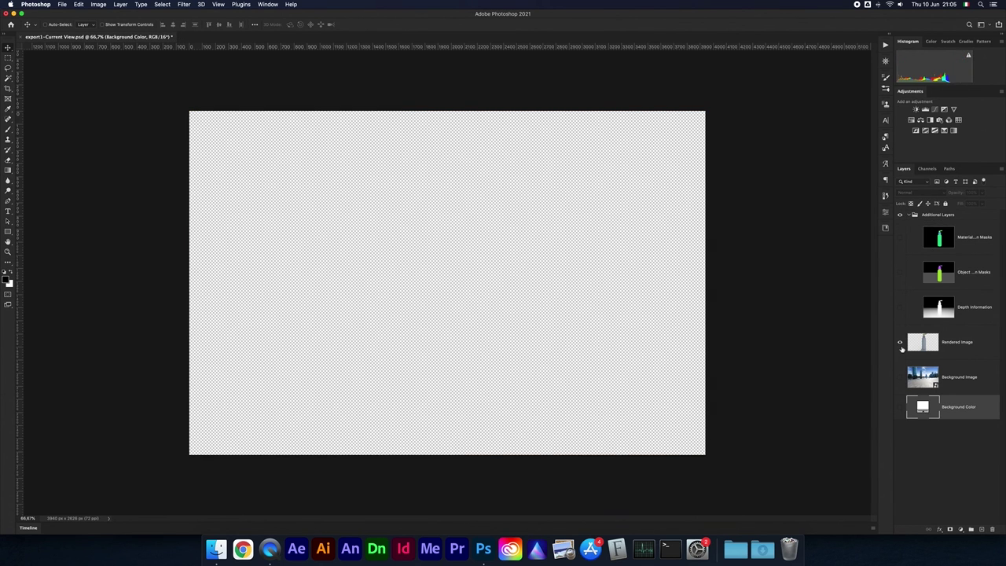
{"action": "left_click", "coordinate": [899, 407]}
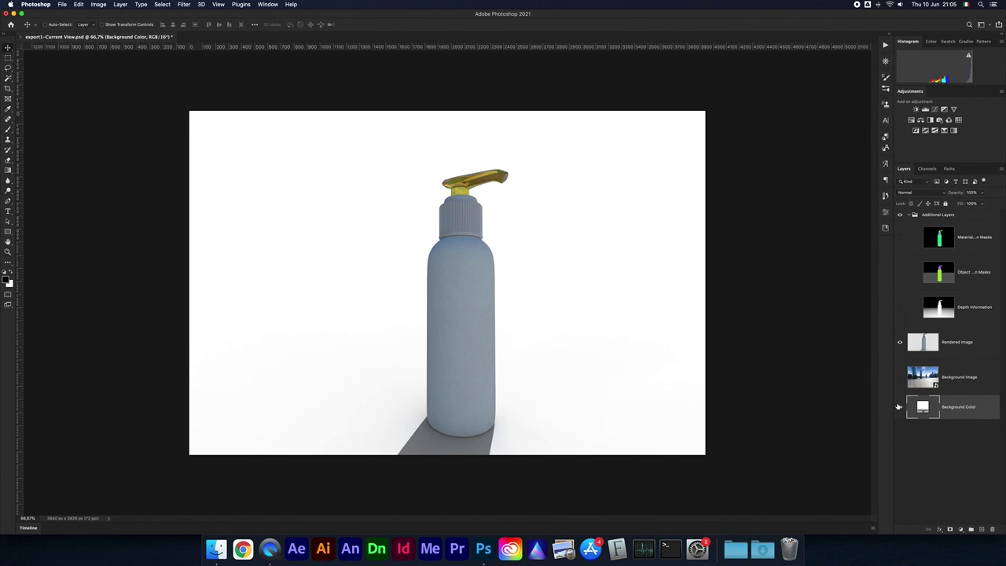
{"action": "left_click", "coordinate": [900, 378]}
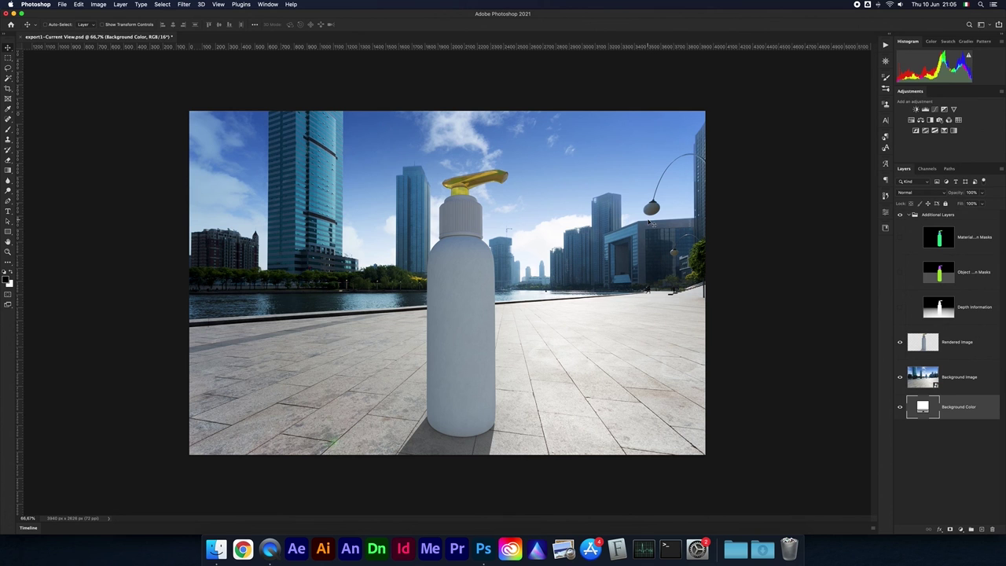
Inspect the rendered bottle at 100% and 200% from the pump to the shadow at its base, then return to the whole image.
{"action": "key", "text": "super+1"}
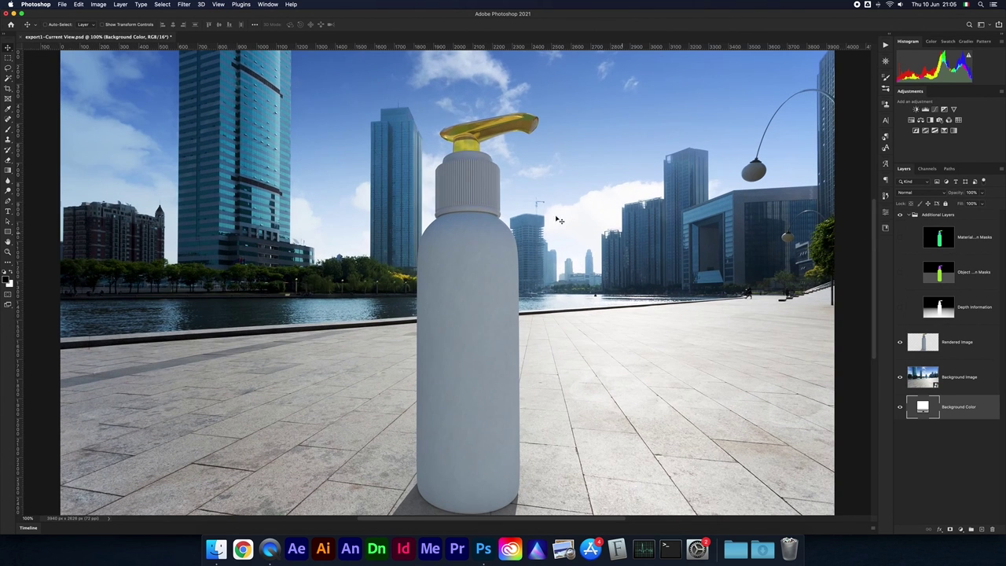
{"action": "scroll", "coordinate": [509, 210], "scroll_direction": "down", "scroll_amount": 3}
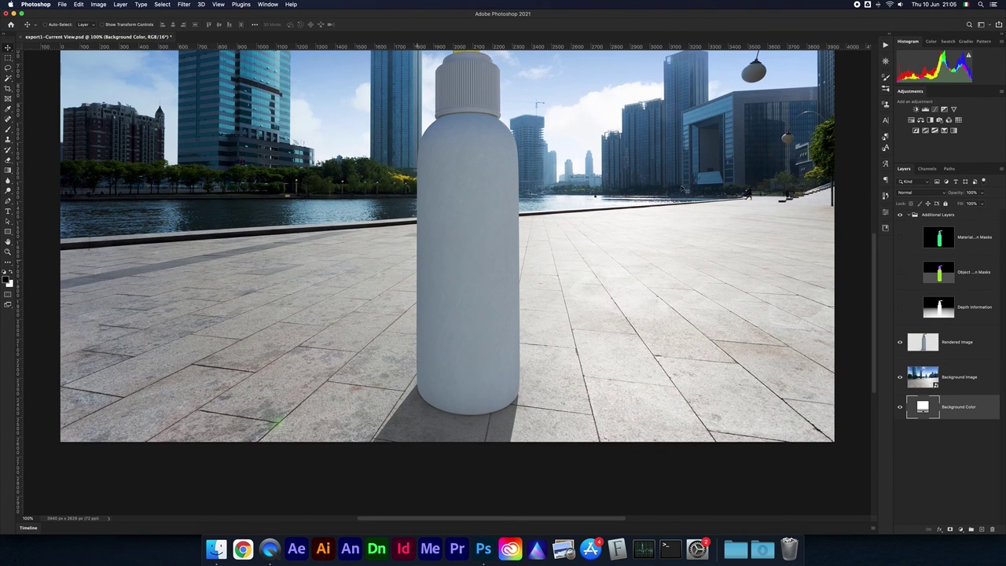
{"action": "scroll", "coordinate": [533, 236], "scroll_direction": "up", "scroll_amount": 3}
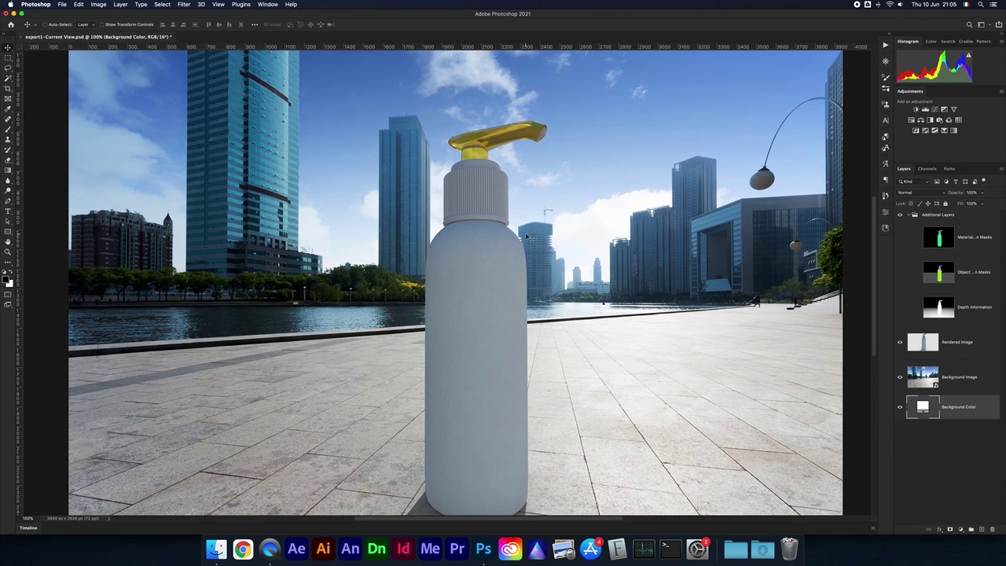
{"action": "key", "text": "super+equal"}
{"action": "scroll", "coordinate": [566, 157], "scroll_direction": "up", "scroll_amount": 4}
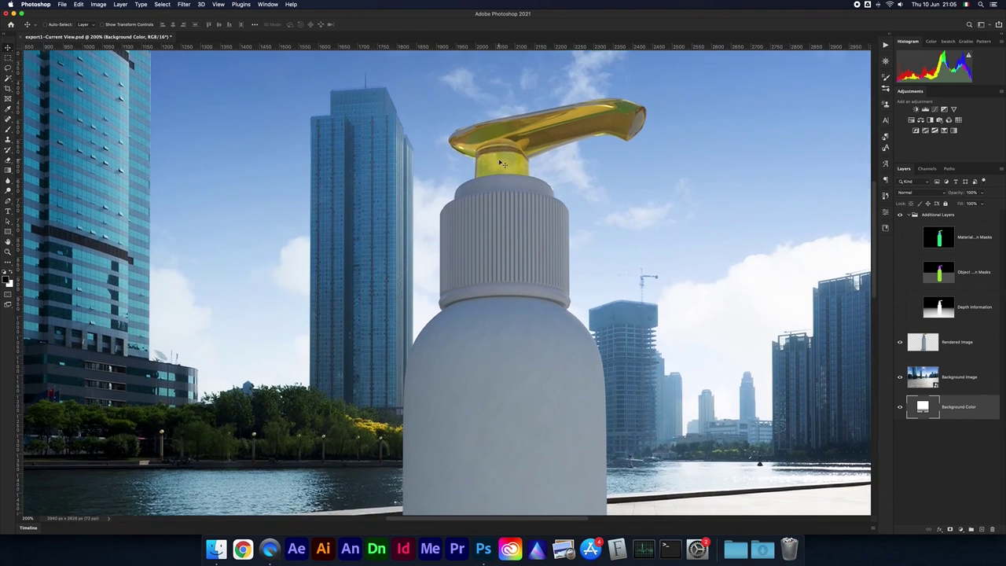
{"action": "scroll", "coordinate": [539, 150], "scroll_direction": "down", "scroll_amount": 8}
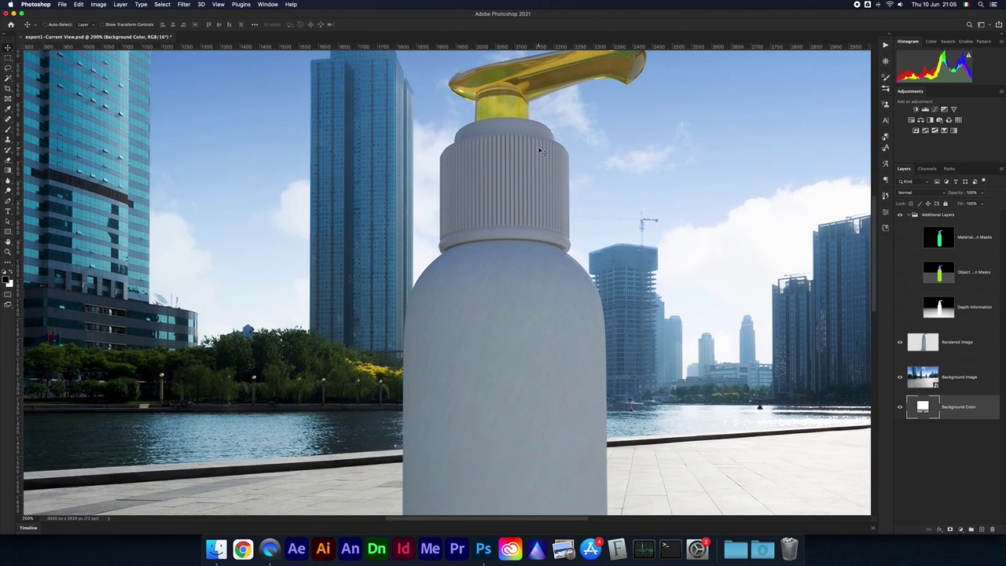
{"action": "scroll", "coordinate": [541, 150], "scroll_direction": "down", "scroll_amount": 7}
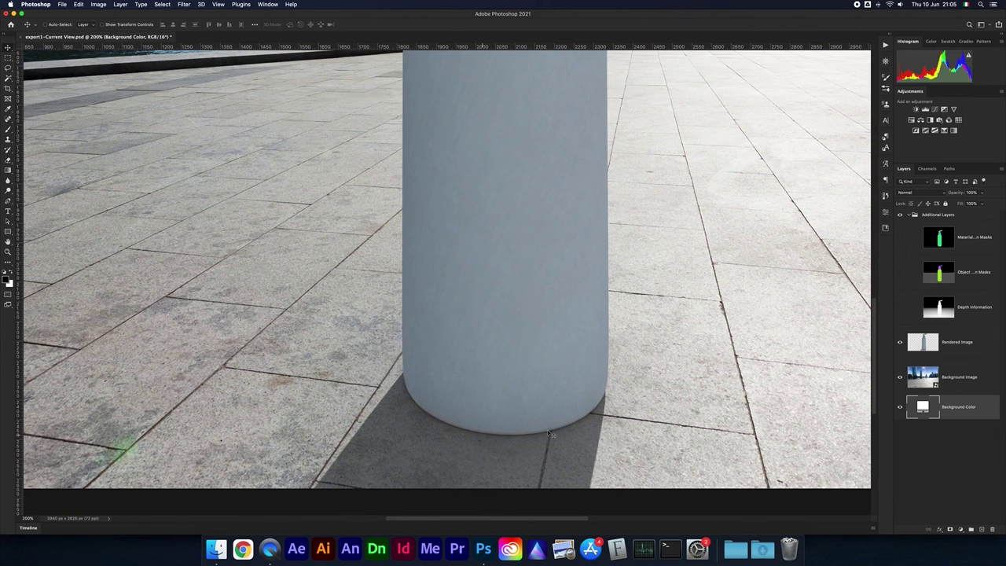
{"action": "key", "text": "super+minus"}
{"action": "key", "text": "super+minus"}
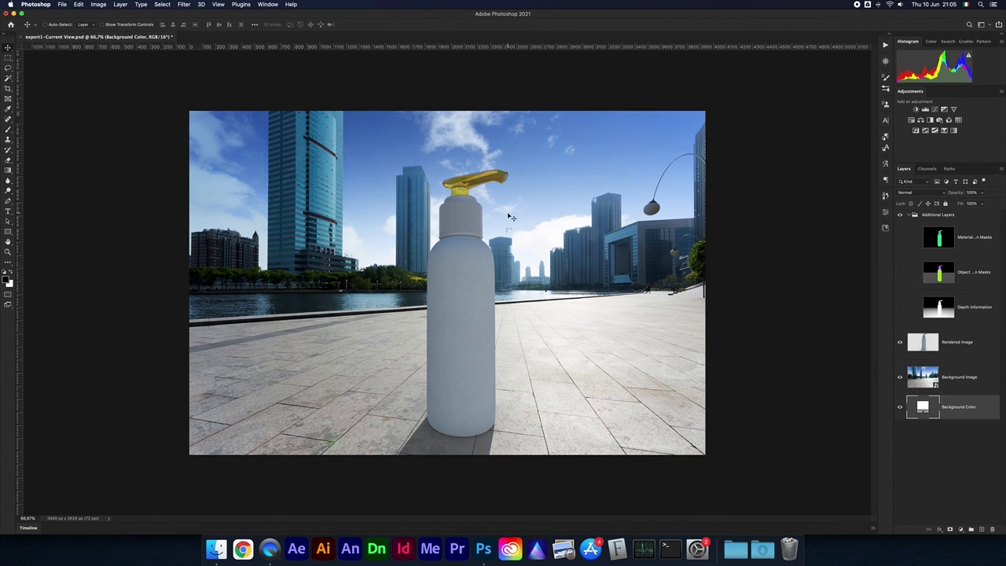
Examine the Depth Information, object selection mask and material selection mask layers one at a time, hiding each again.
{"action": "left_click", "coordinate": [900, 308]}
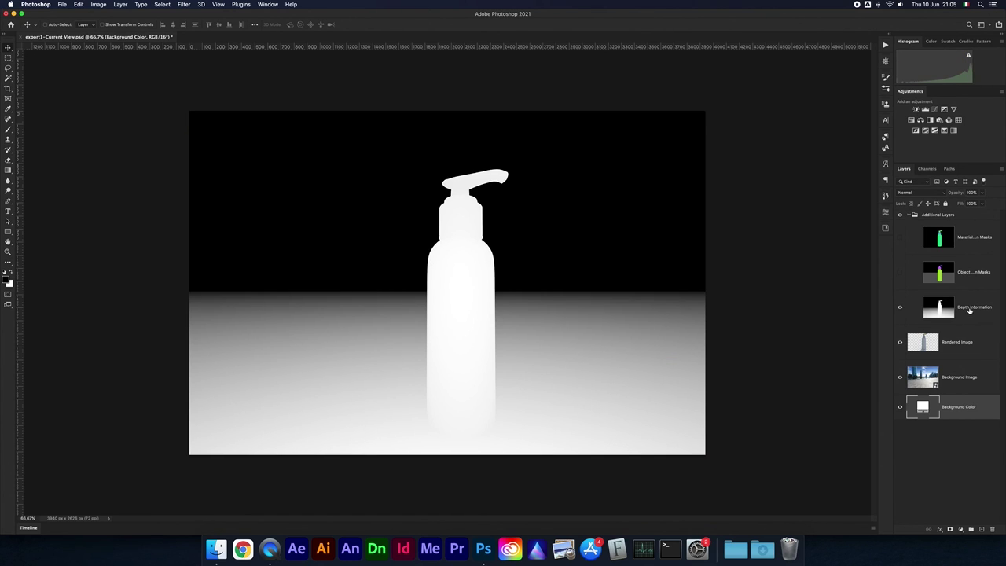
{"action": "left_click", "coordinate": [933, 311]}
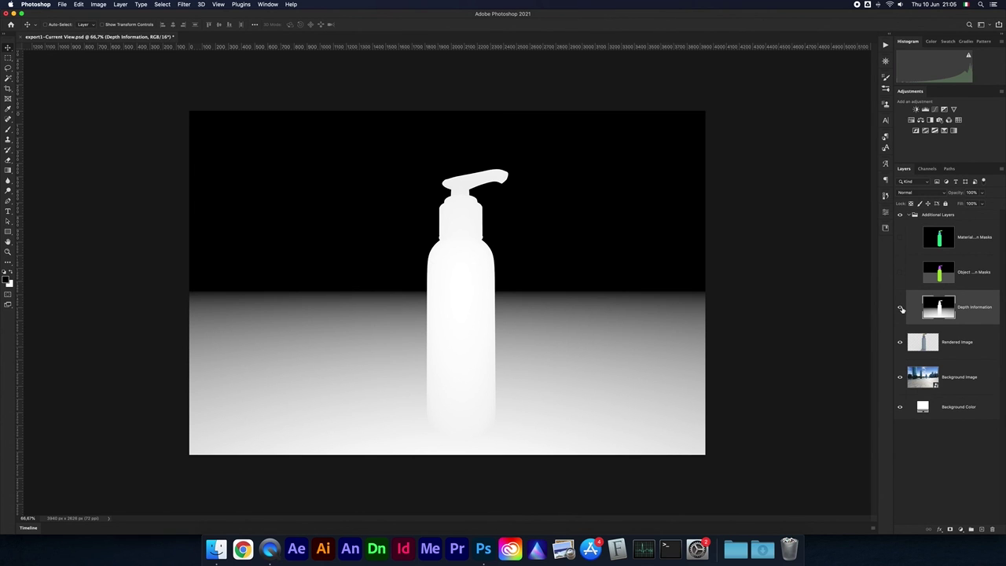
{"action": "left_click", "coordinate": [900, 308]}
{"action": "left_click", "coordinate": [900, 273]}
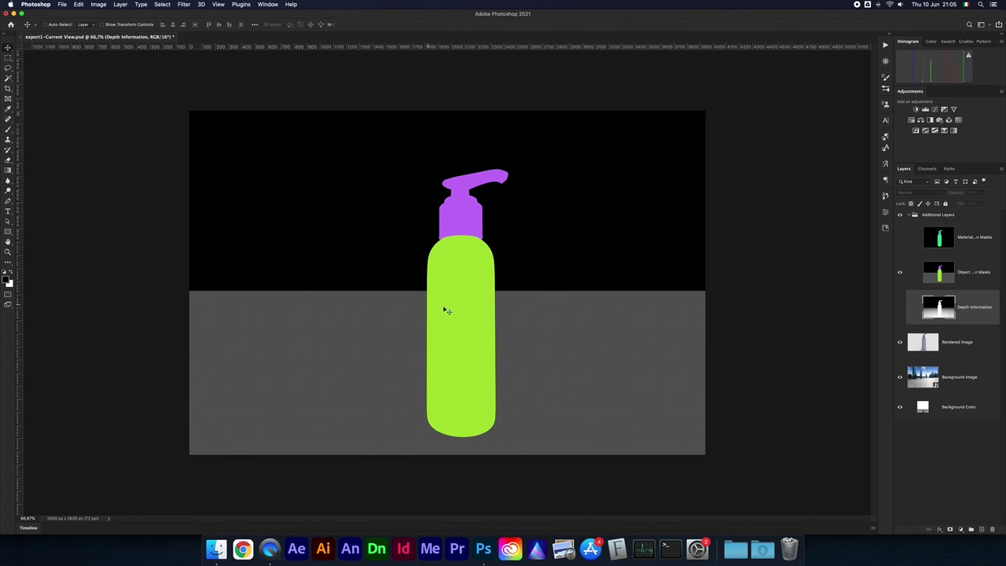
{"action": "left_click", "coordinate": [900, 273]}
{"action": "left_click", "coordinate": [900, 237]}
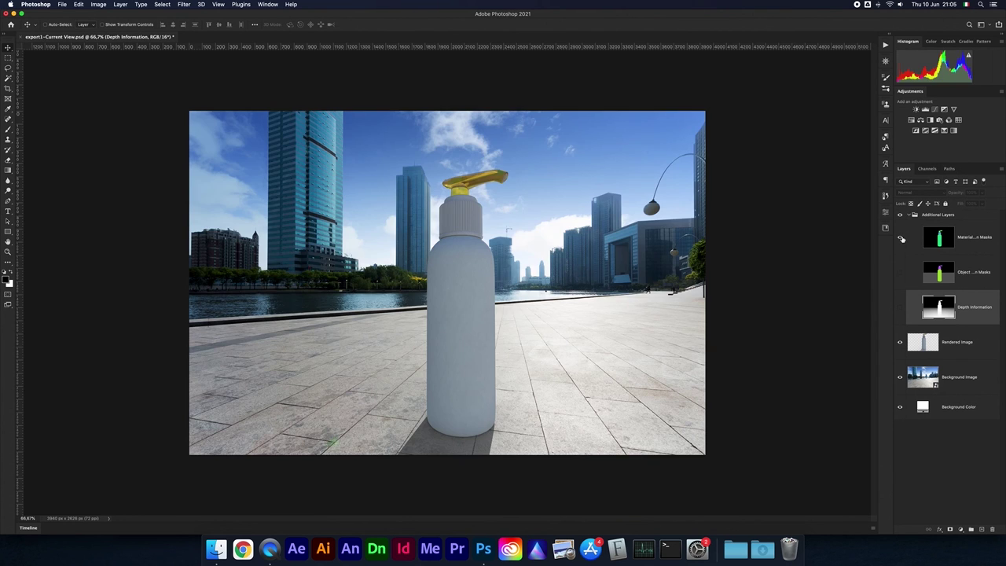
{"action": "double_click", "coordinate": [972, 237]}
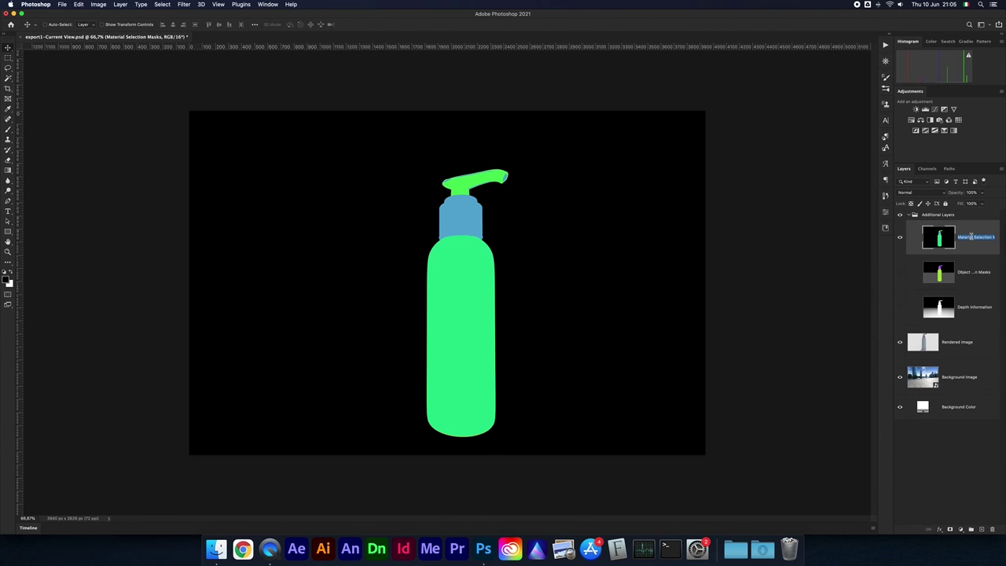
{"action": "key", "text": "Return"}
{"action": "left_click", "coordinate": [901, 238]}
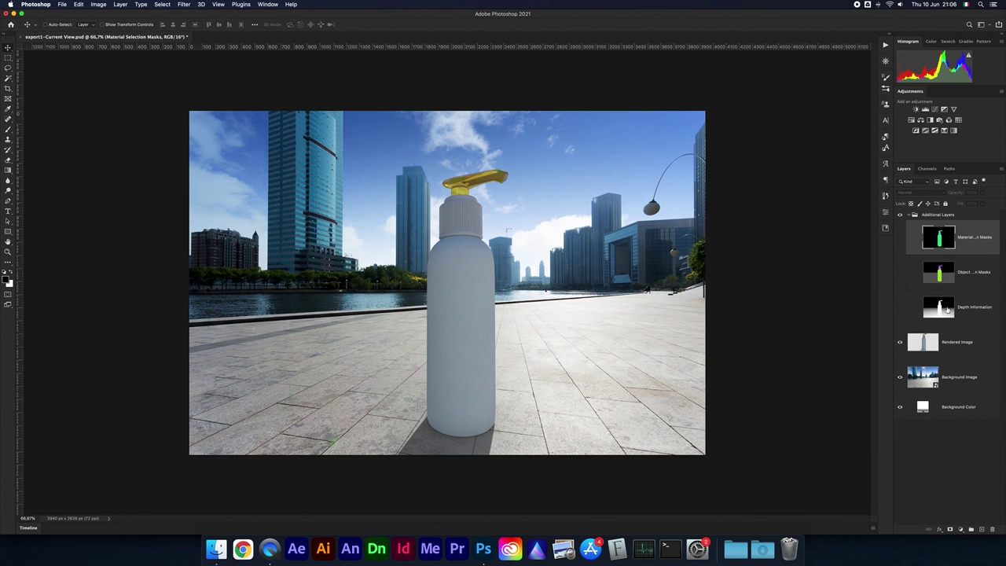
Add a Curves adjustment clipped to the Rendered Image layer and raise the RGB curve's midtones to brighten the bottle.
{"action": "left_click", "coordinate": [925, 341]}
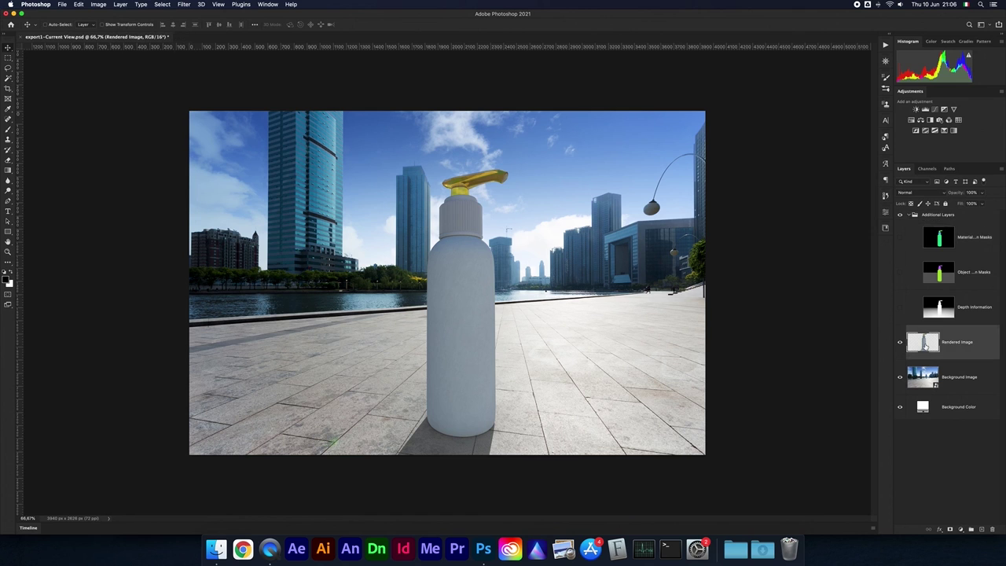
{"action": "left_click", "coordinate": [900, 343]}
{"action": "left_click", "coordinate": [900, 343]}
{"action": "left_click", "coordinate": [934, 110]}
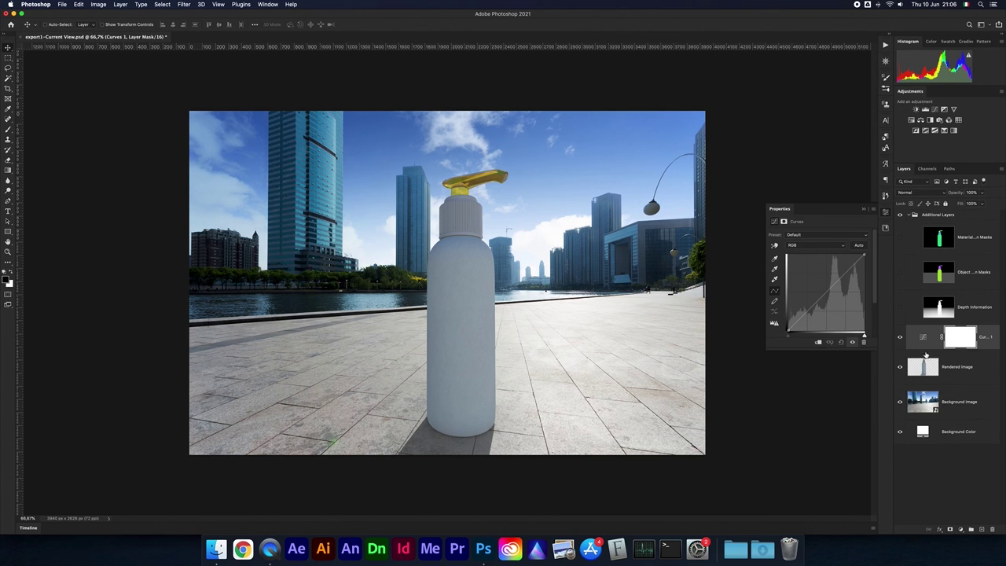
{"action": "key", "text": "super+alt+g"}
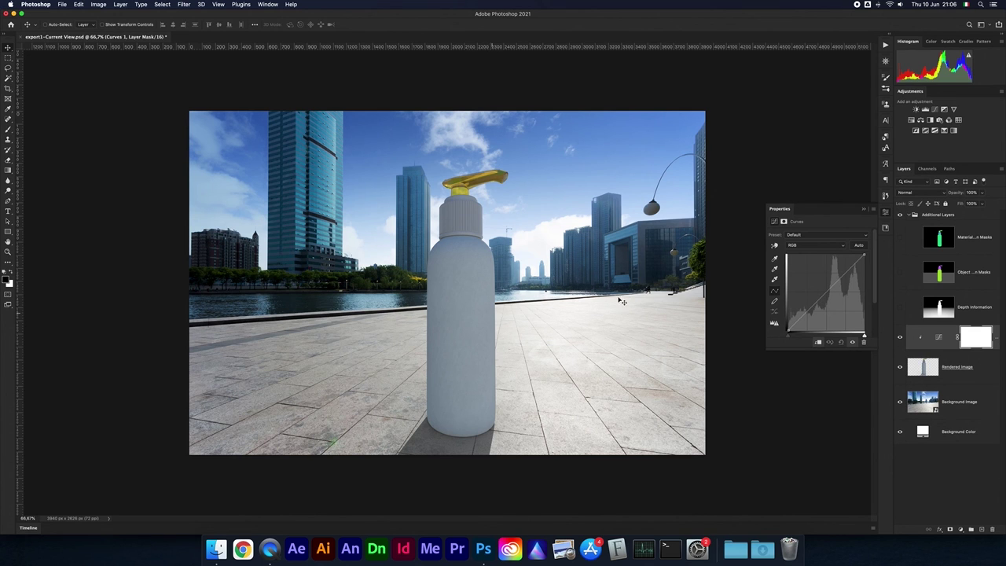
{"action": "left_click_drag", "start_coordinate": [825, 295], "coordinate": [819, 290]}
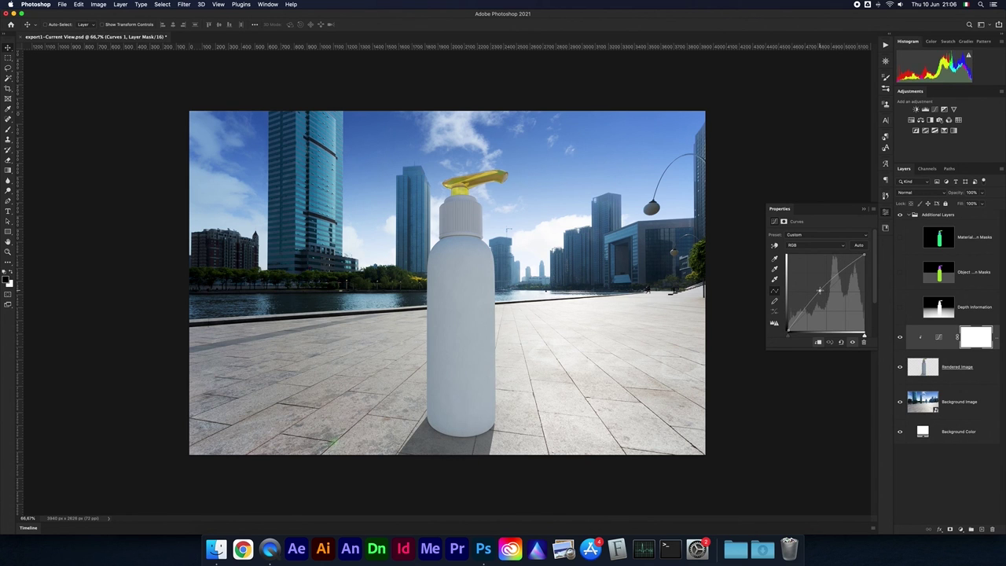
{"action": "left_click_drag", "start_coordinate": [820, 291], "coordinate": [818, 290]}
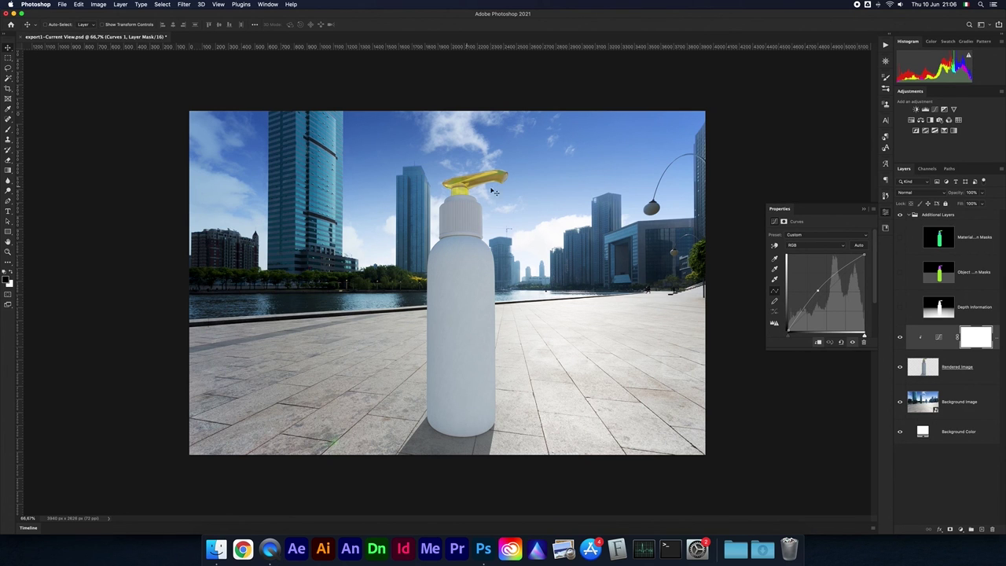
Collapse the Additional Layers group and add a Color Lookup adjustment above it with the FallColors.look 3D LUT.
{"action": "left_click", "coordinate": [919, 214]}
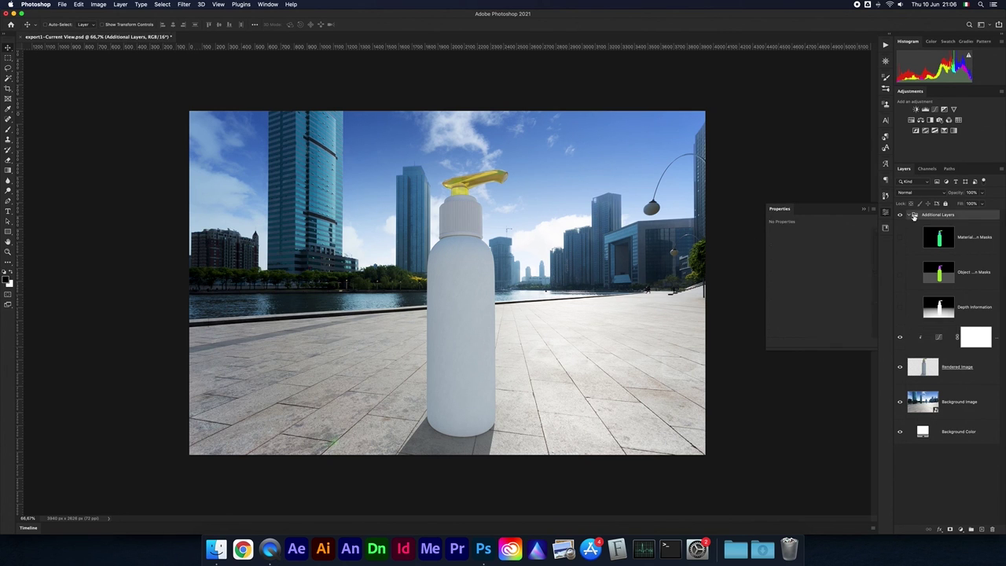
{"action": "left_click", "coordinate": [911, 215]}
{"action": "left_click", "coordinate": [958, 120]}
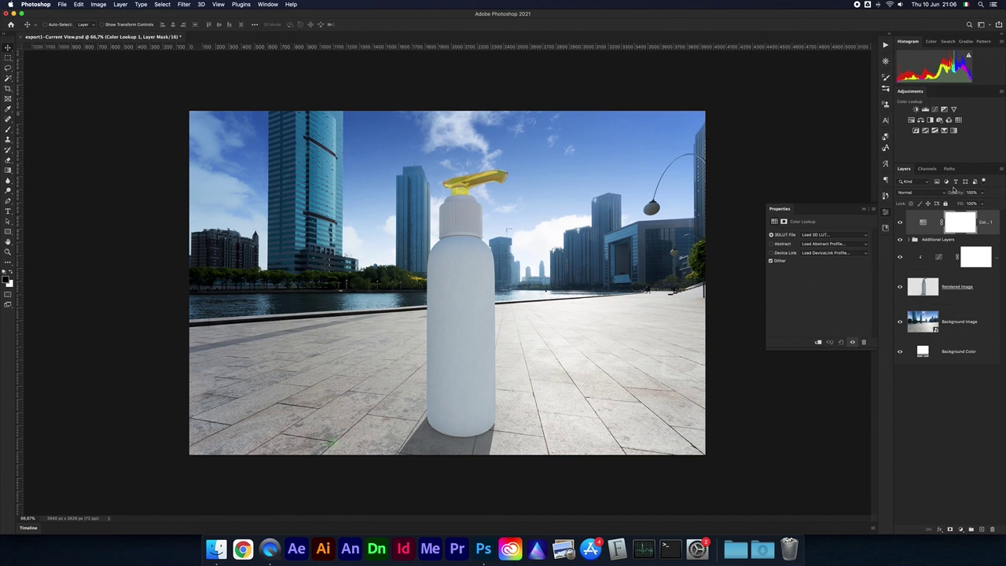
{"action": "left_click", "coordinate": [832, 235]}
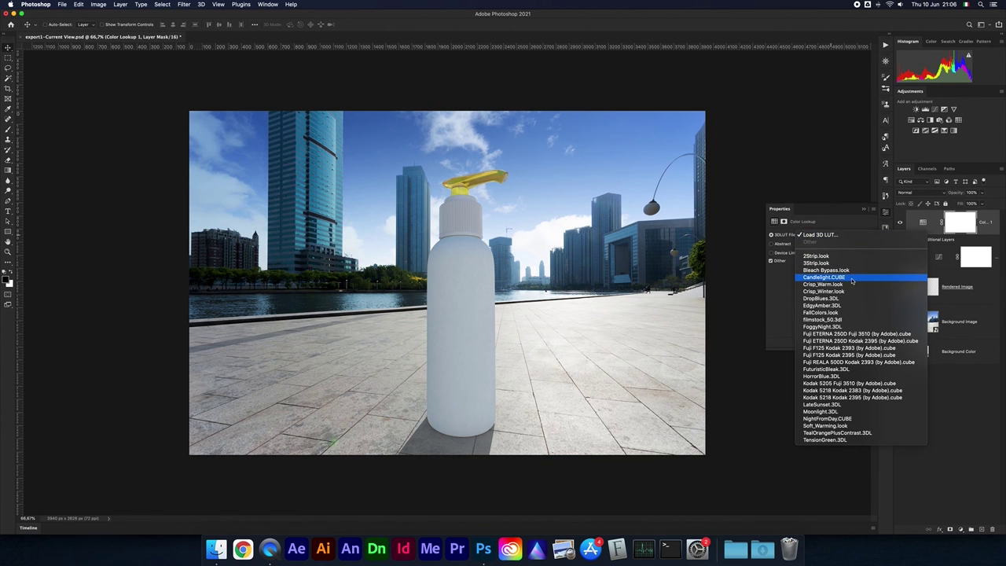
{"action": "left_click", "coordinate": [847, 312]}
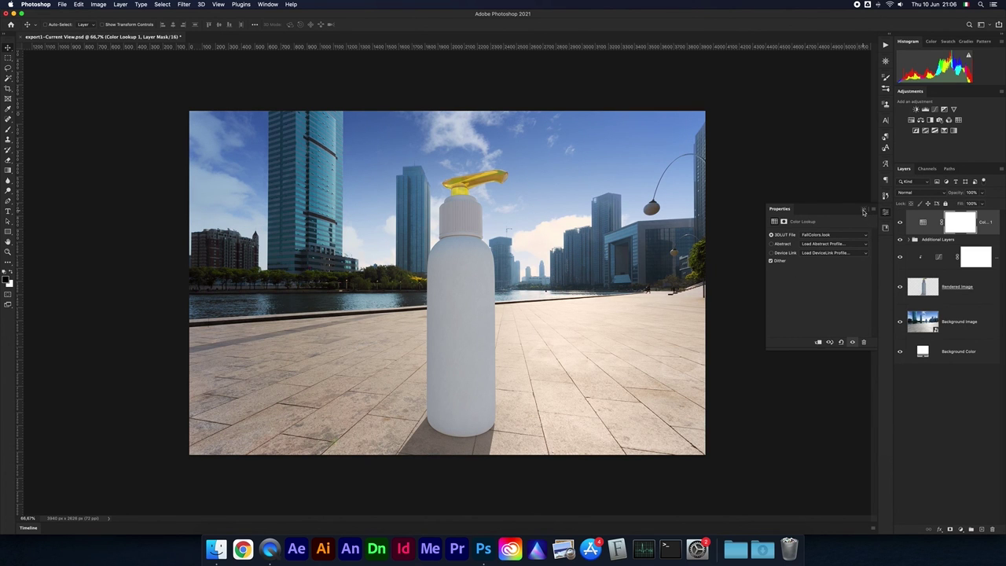
Compare the image with and without the FallColors.look grade by hiding and showing the Color Lookup layer, leaving it visible.
{"action": "left_click", "coordinate": [863, 211]}
{"action": "left_click", "coordinate": [901, 223]}
{"action": "left_click", "coordinate": [901, 222]}
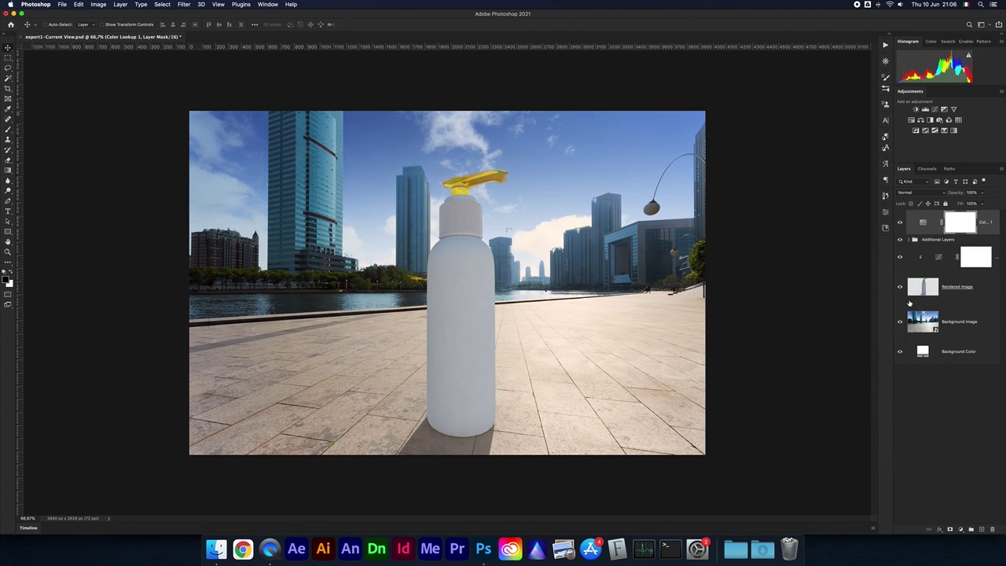
{"action": "left_click", "coordinate": [900, 223]}
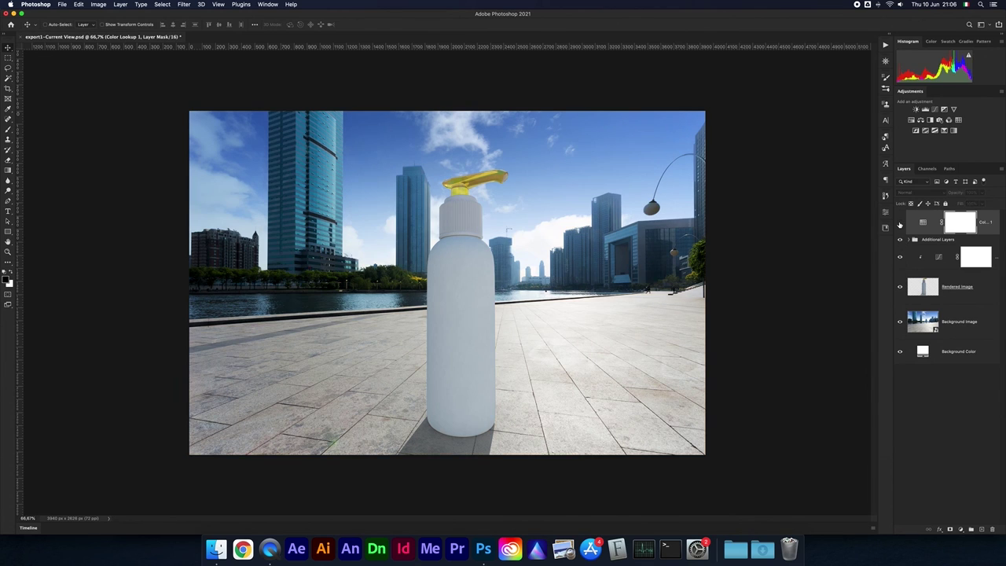
{"action": "left_click", "coordinate": [900, 224]}
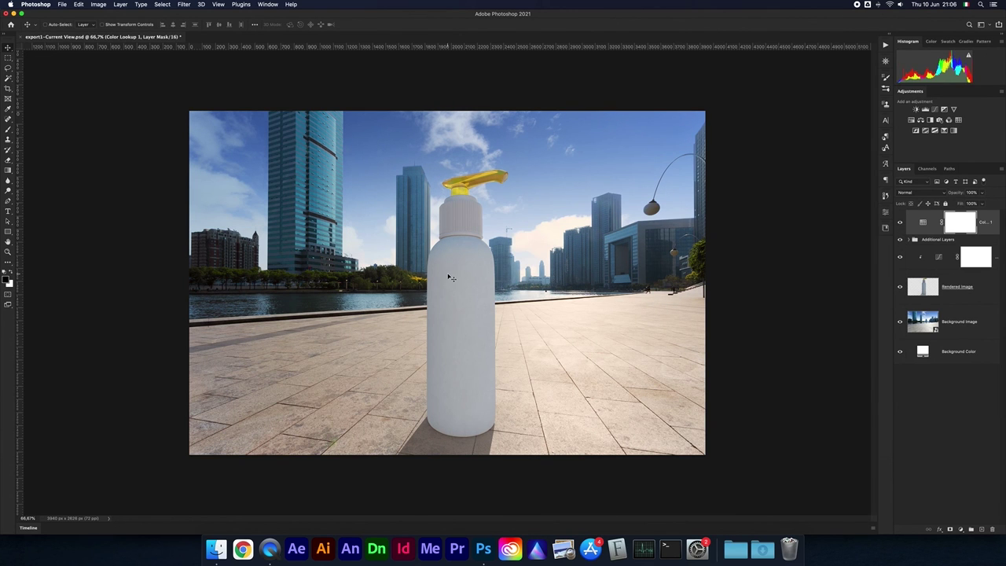
Switch the Color Lookup adjustment's 3D LUT to DropBlues.3DL and compare the image with the layer hidden and shown.
{"action": "double_click", "coordinate": [921, 222]}
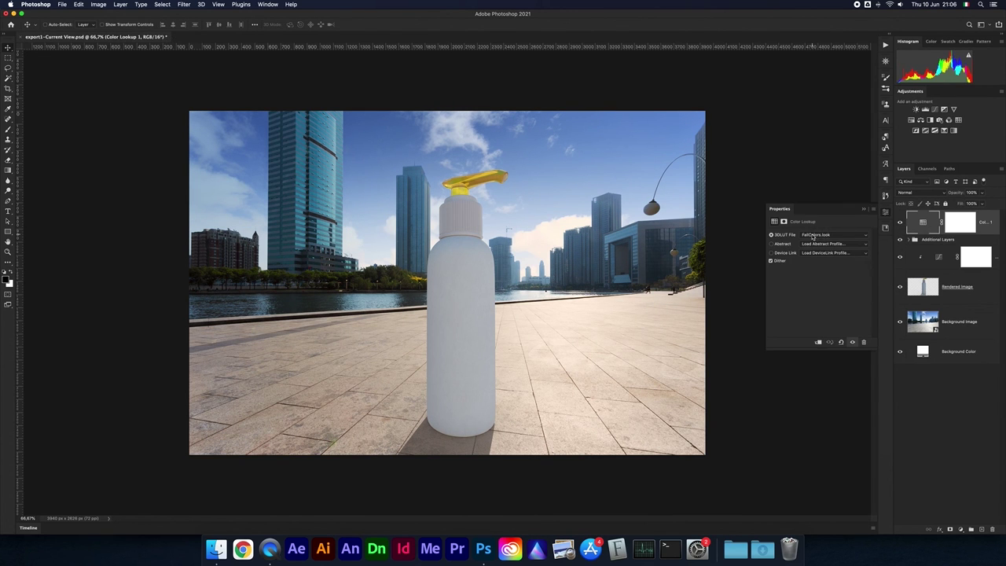
{"action": "left_click", "coordinate": [818, 234]}
{"action": "left_click", "coordinate": [829, 222]}
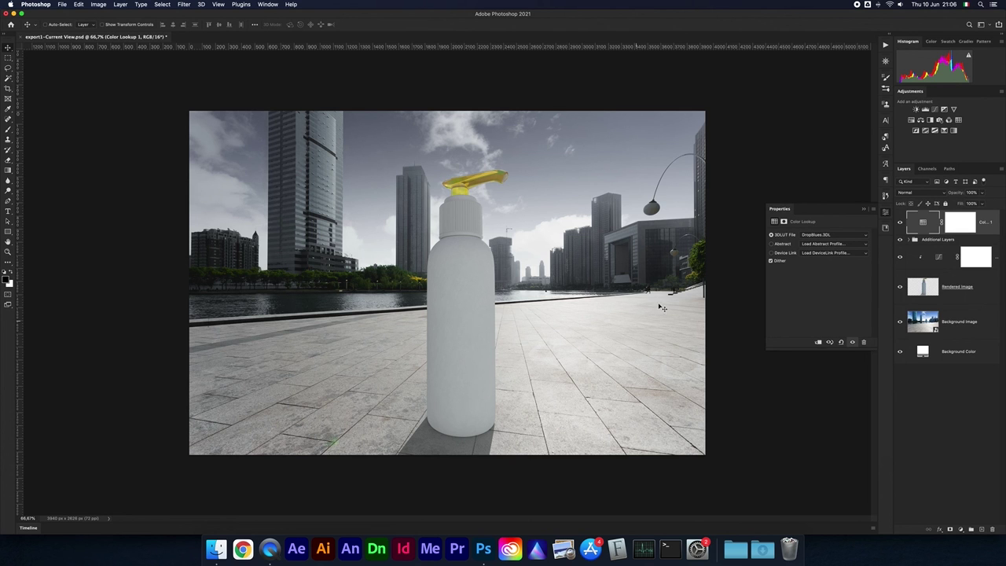
{"action": "left_click", "coordinate": [899, 222]}
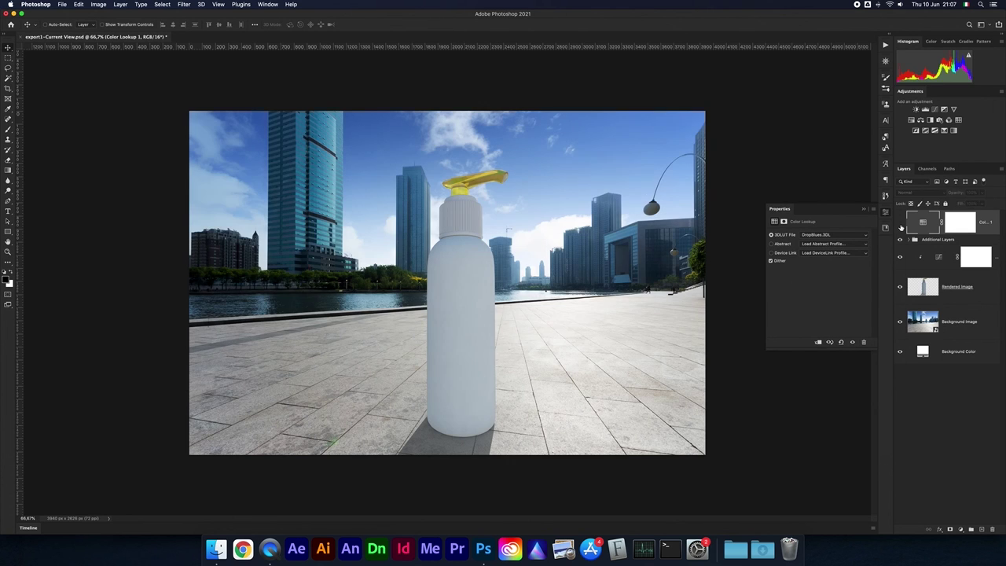
{"action": "left_click", "coordinate": [900, 222]}
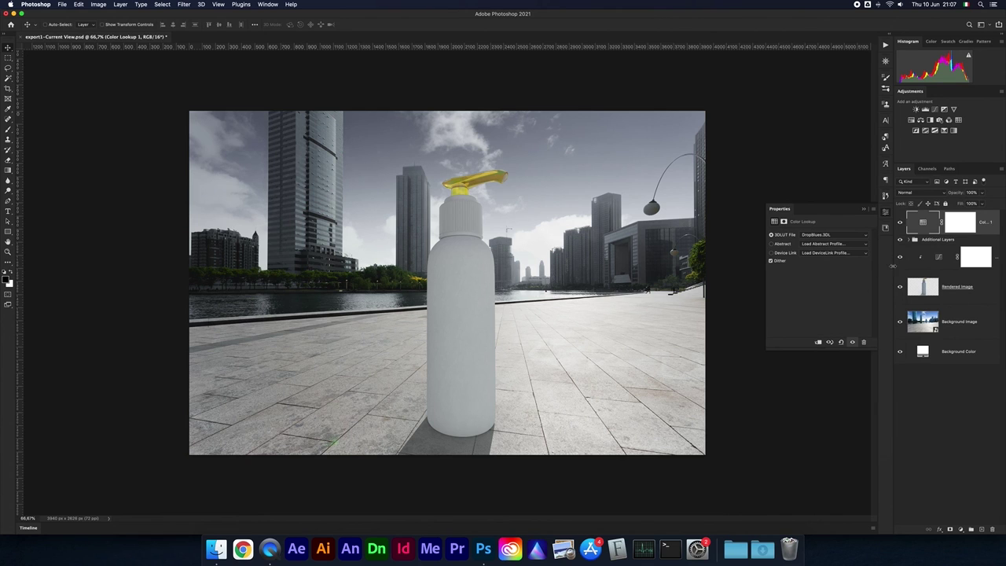
{"action": "left_click", "coordinate": [863, 209]}
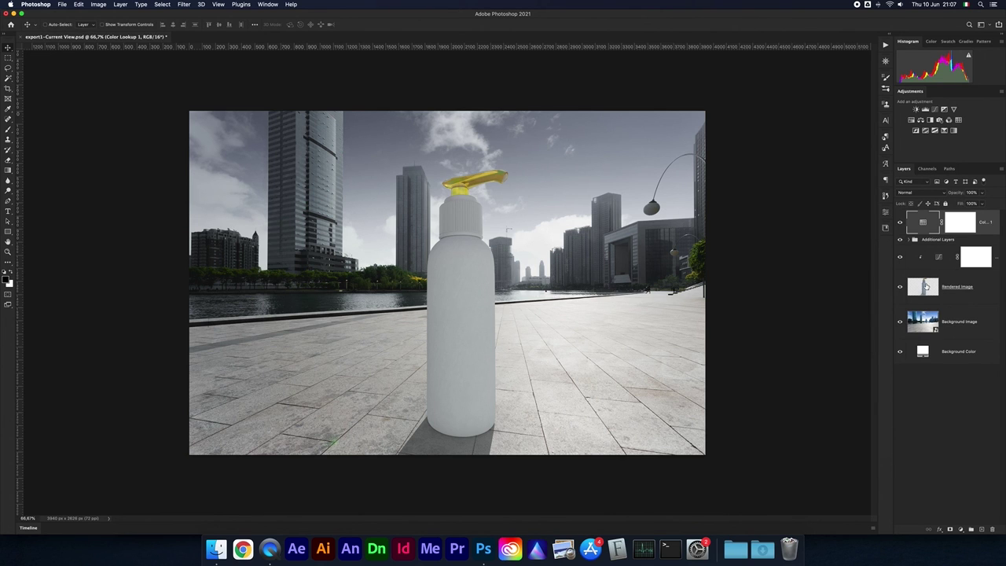
Select the Background Image layer and hide the Color Lookup adjustment layer.
{"action": "left_click", "coordinate": [925, 288]}
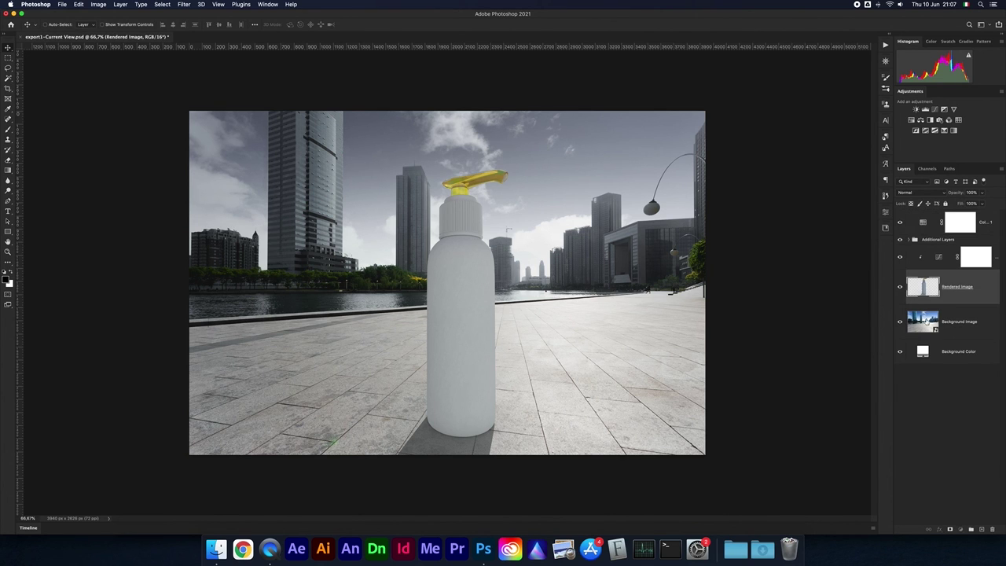
{"action": "left_click", "coordinate": [926, 321]}
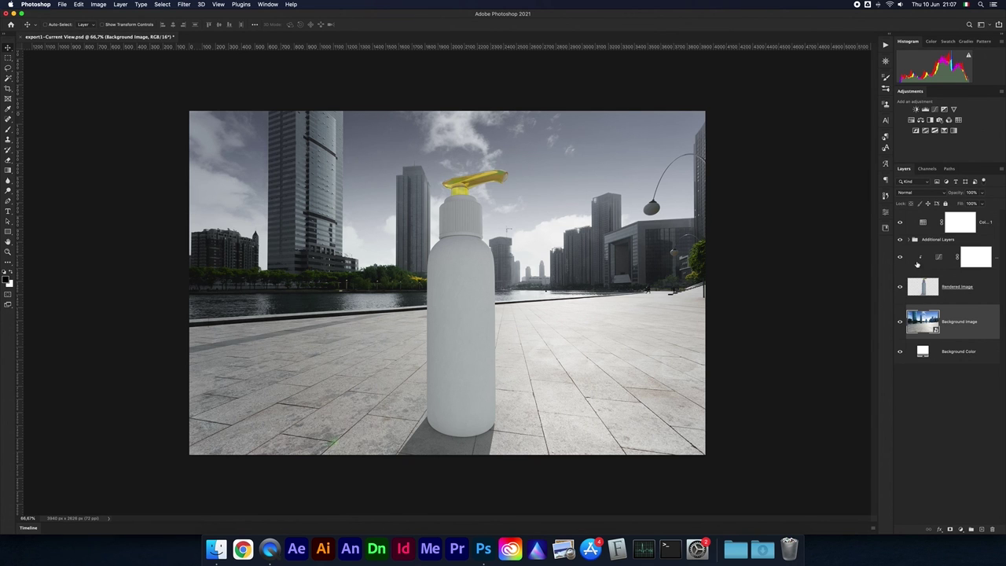
{"action": "left_click", "coordinate": [900, 223]}
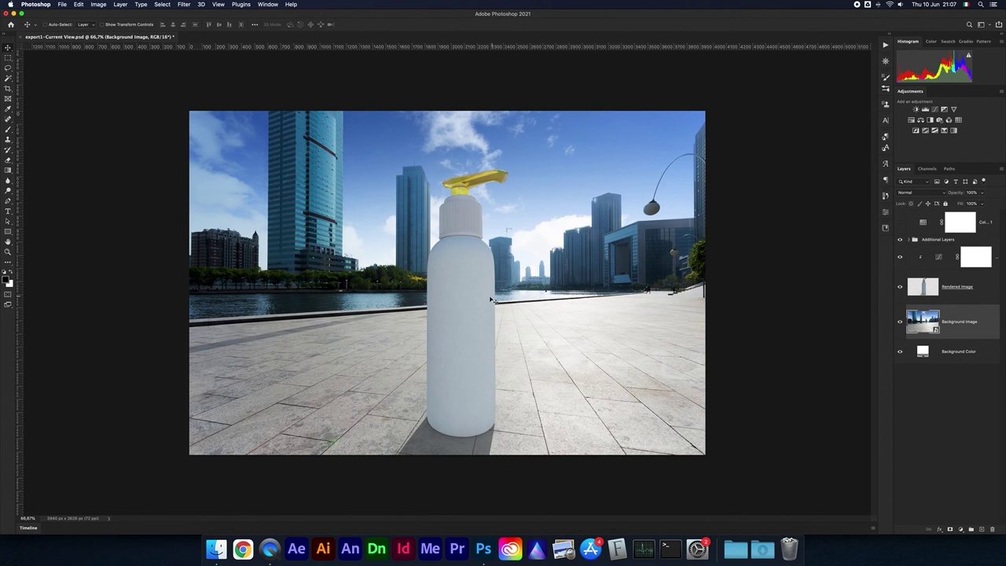